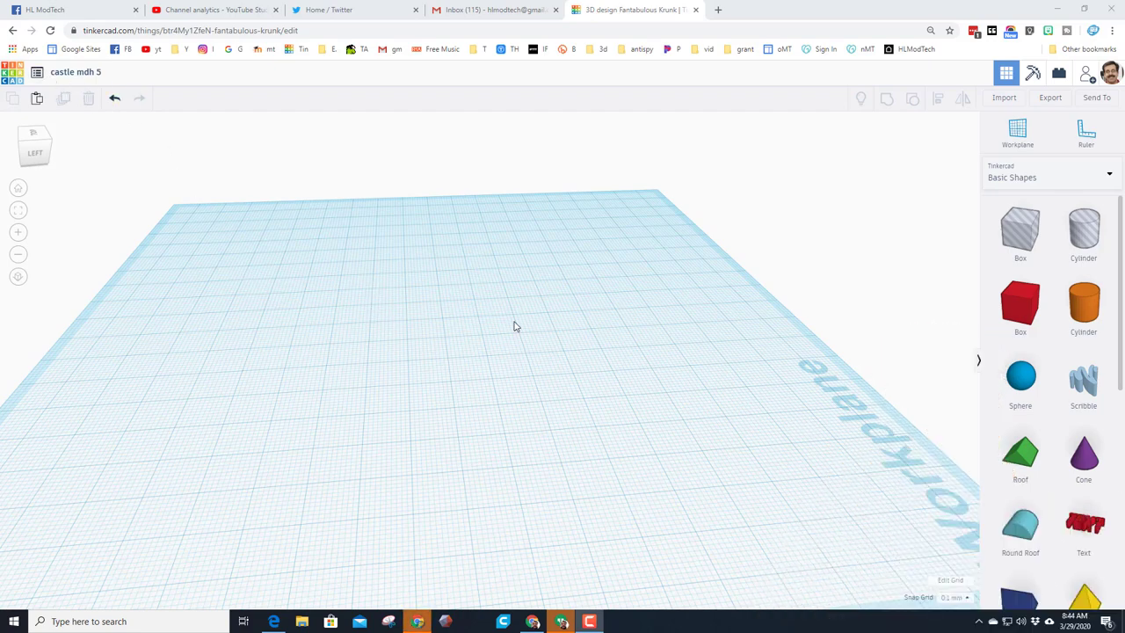
Step: Place the large-stone BrickWall shape from the complete Shape Generators collection on the workplane
left_click(984, 178)
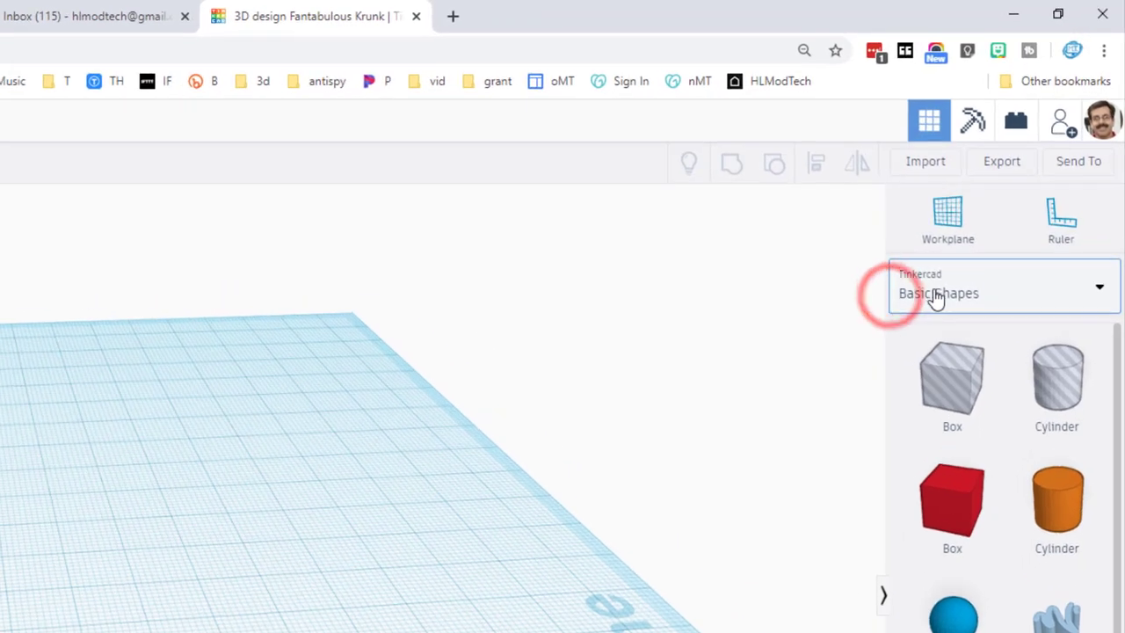
left_click(1011, 175)
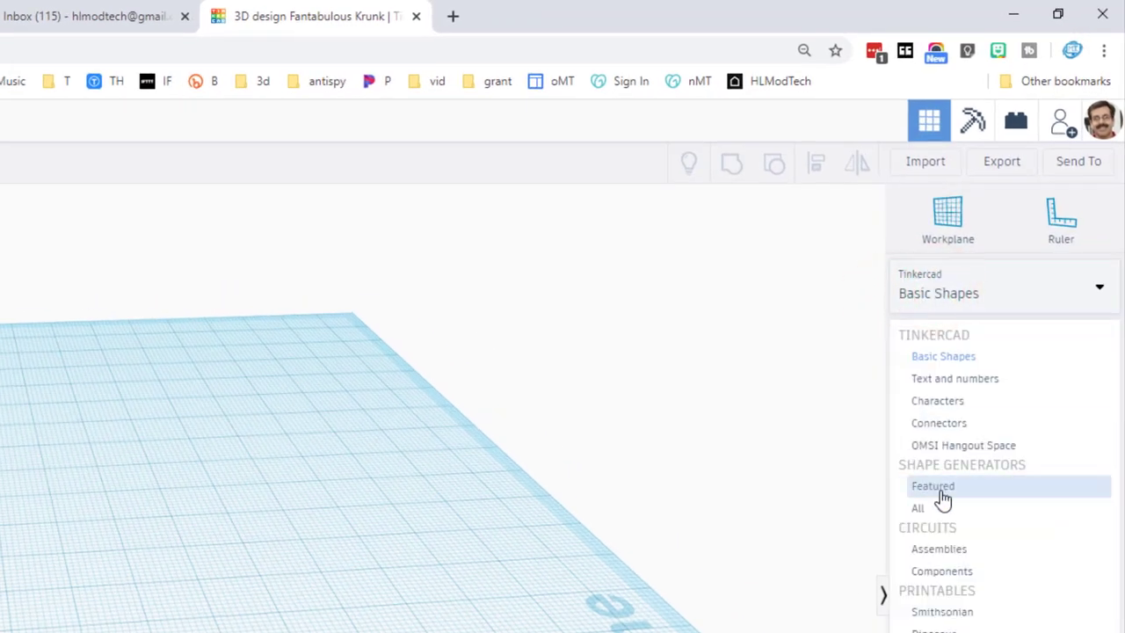
left_click(952, 517)
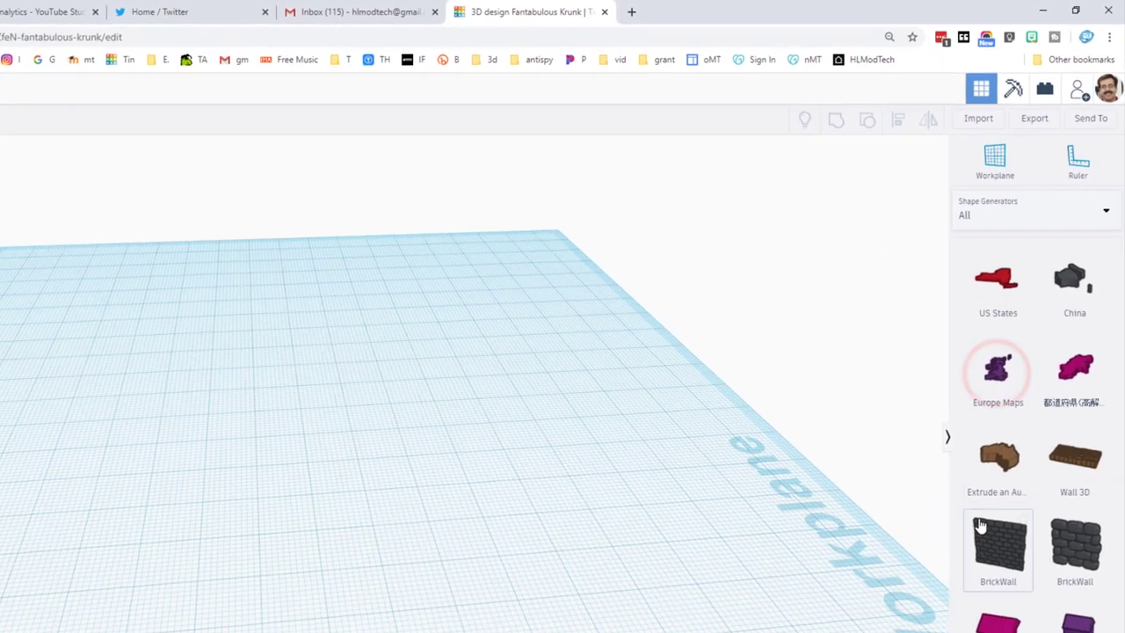
left_click_drag(1083, 551, 235, 584)
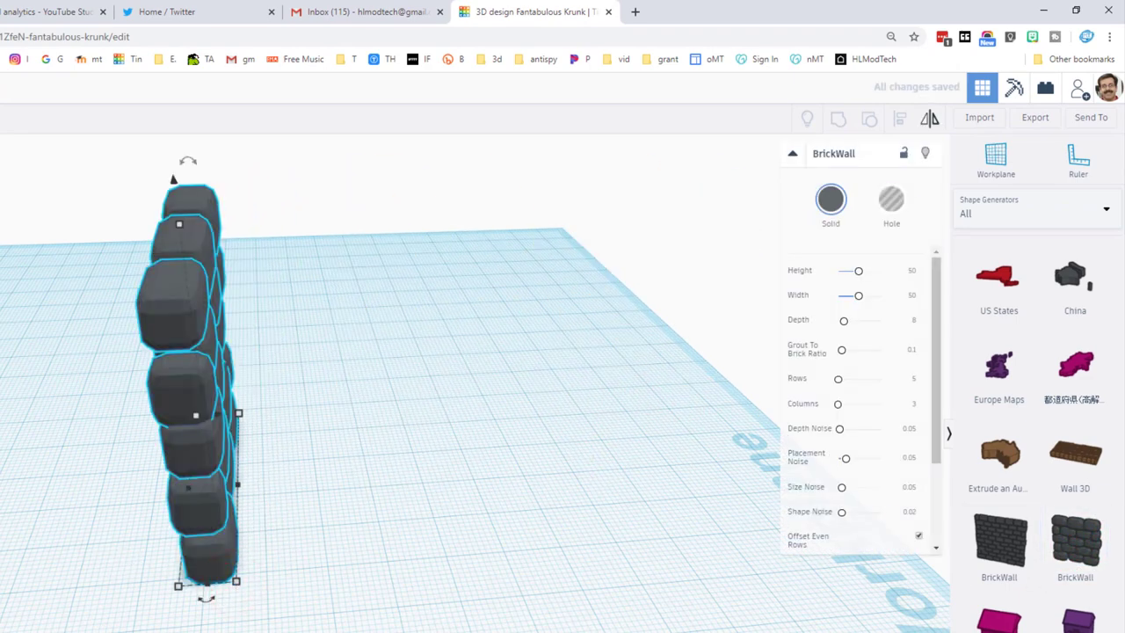
Step: Set the brick wall's height to 2, width to 4 and depth to 3
right_click_drag(27, 420, 163, 421)
scroll(141, 435, "down", 3)
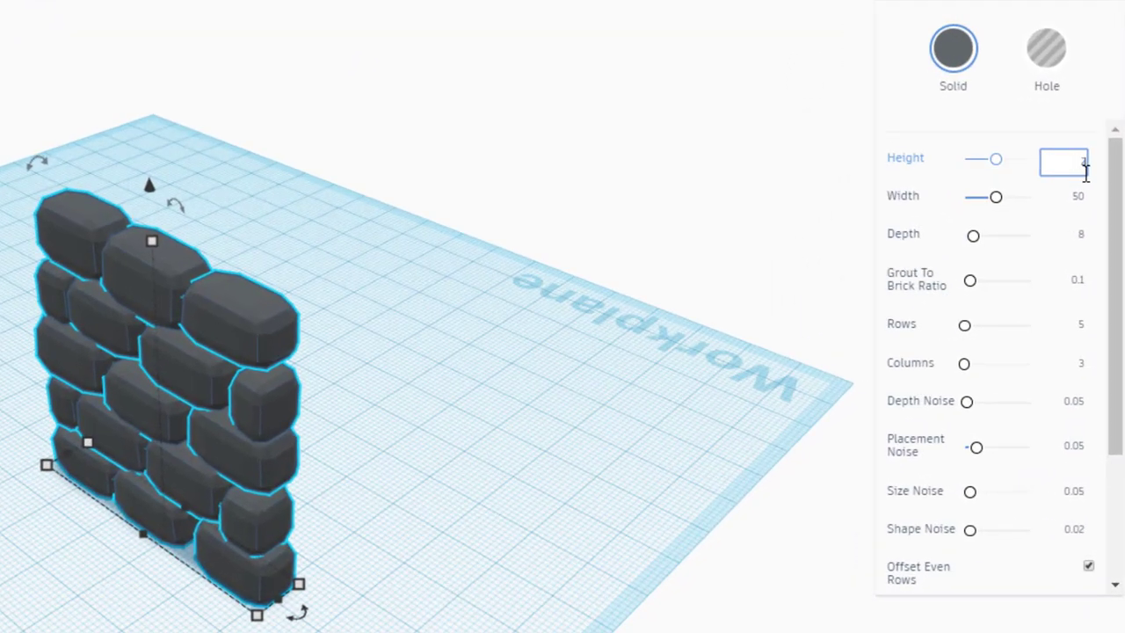
left_click(1075, 200)
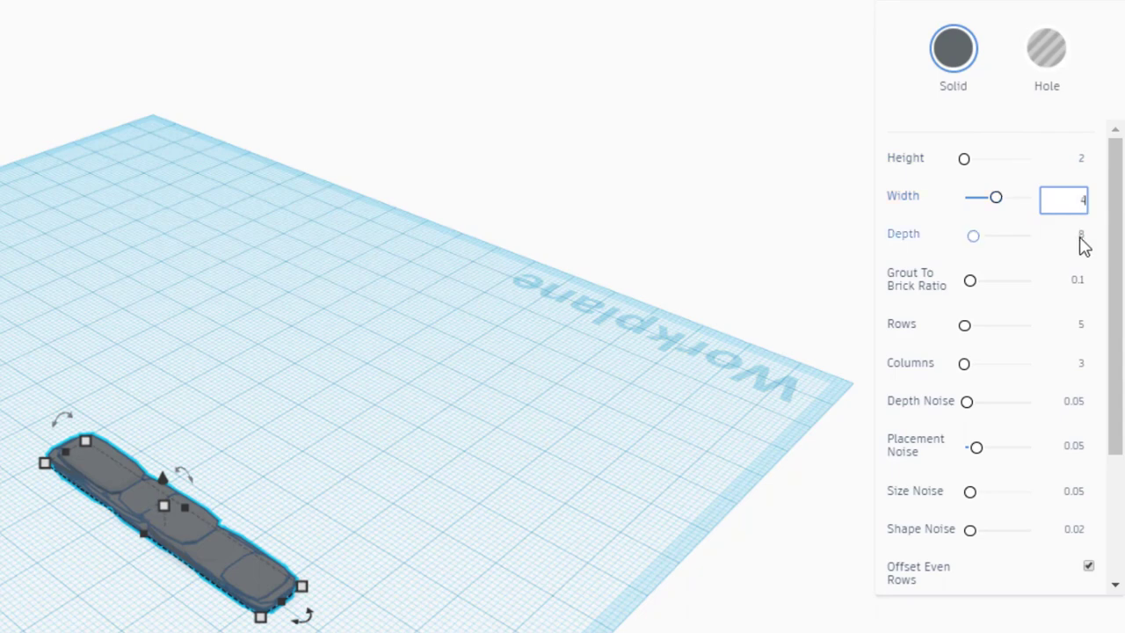
left_click(1088, 238)
left_click(1084, 234)
type("3")
key("Return")
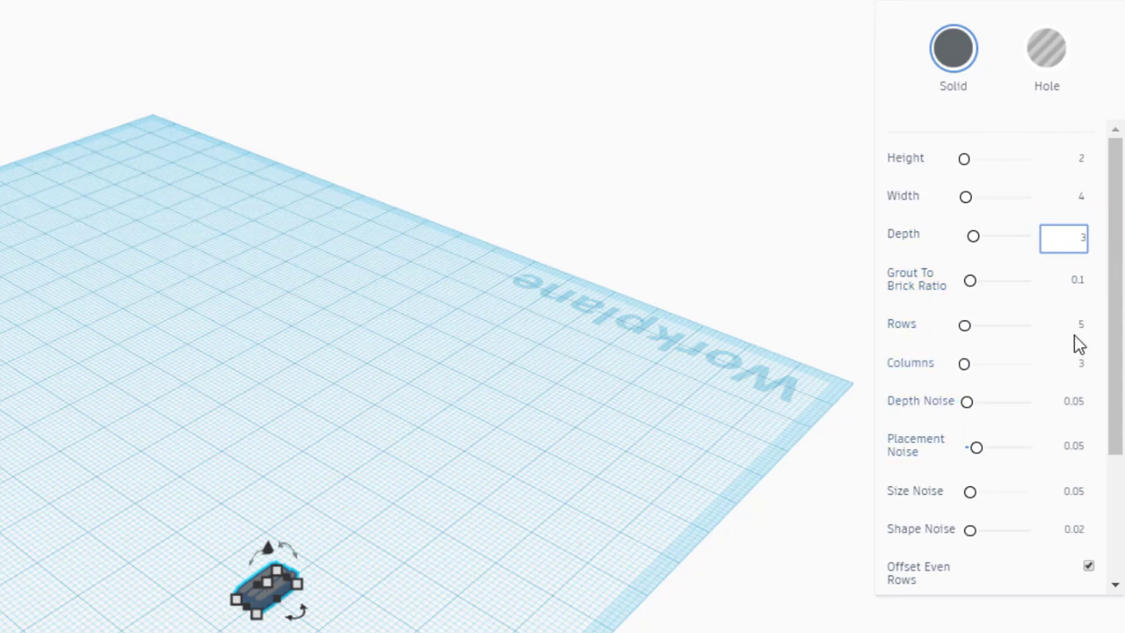
Step: Reduce the brick wall to a single brick with 1 row and 1 column
left_click(1081, 325)
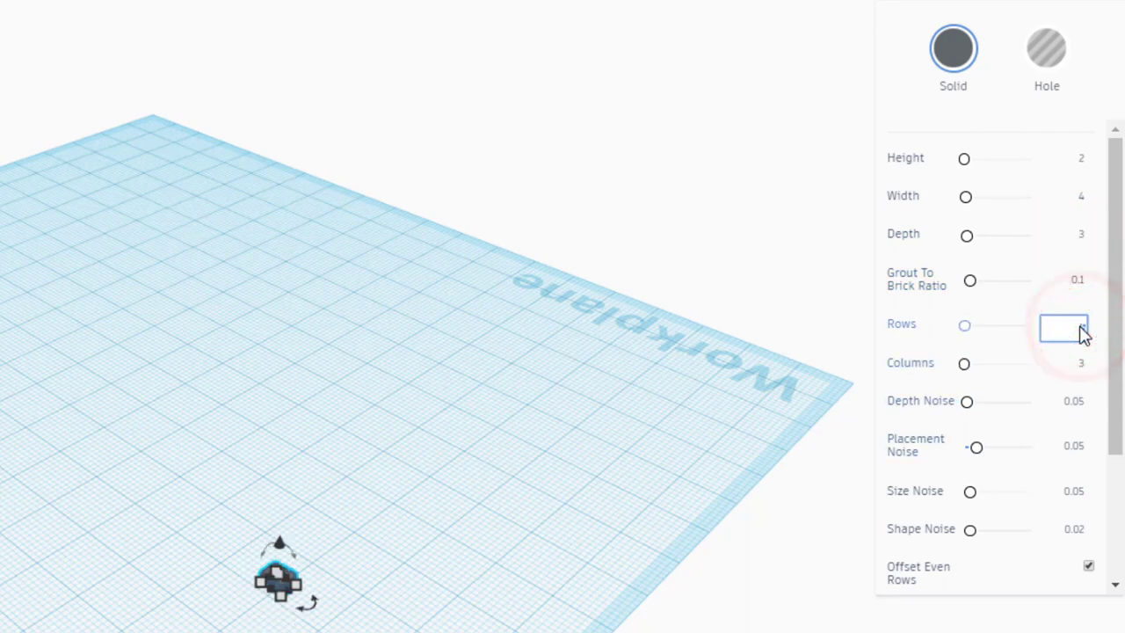
left_click(1083, 366)
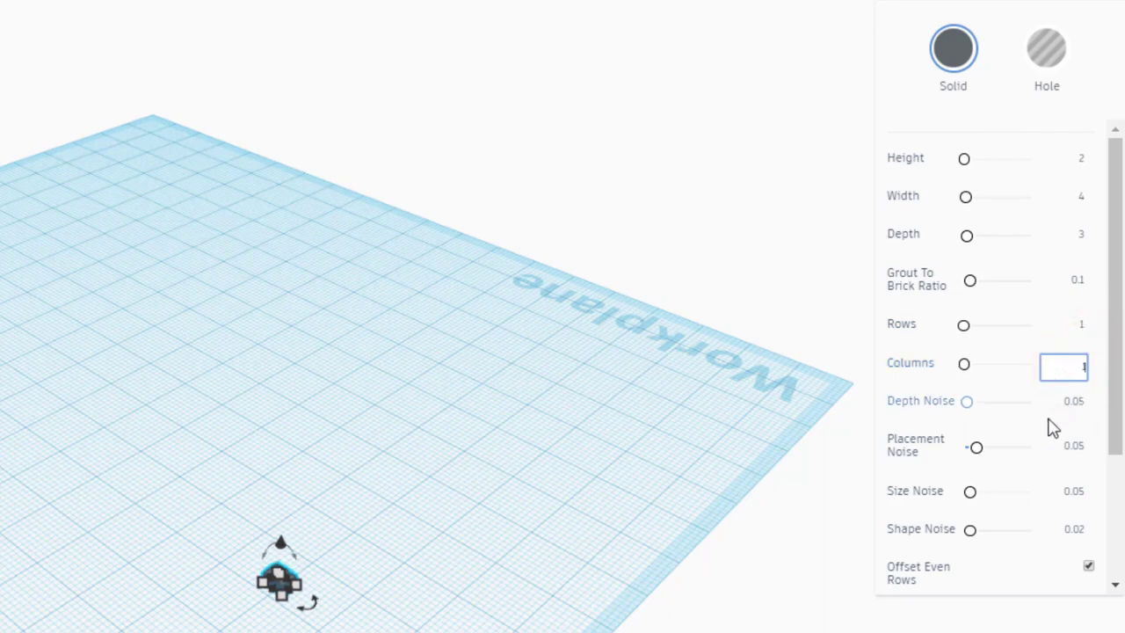
left_click(1068, 403)
left_click(1022, 436)
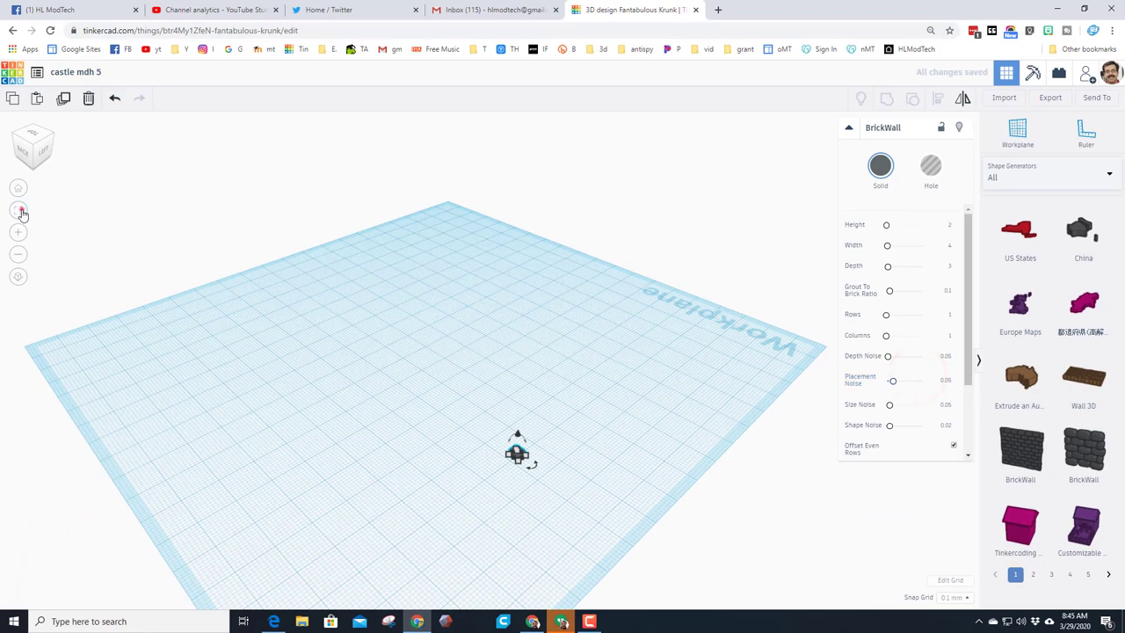
Step: Frame the single brick in the view and set the snap grid to 0.5 mm
left_click(22, 211)
scroll(95, 267, "down", 4)
right_click_drag(80, 298, 258, 291)
scroll(409, 366, "down", 4)
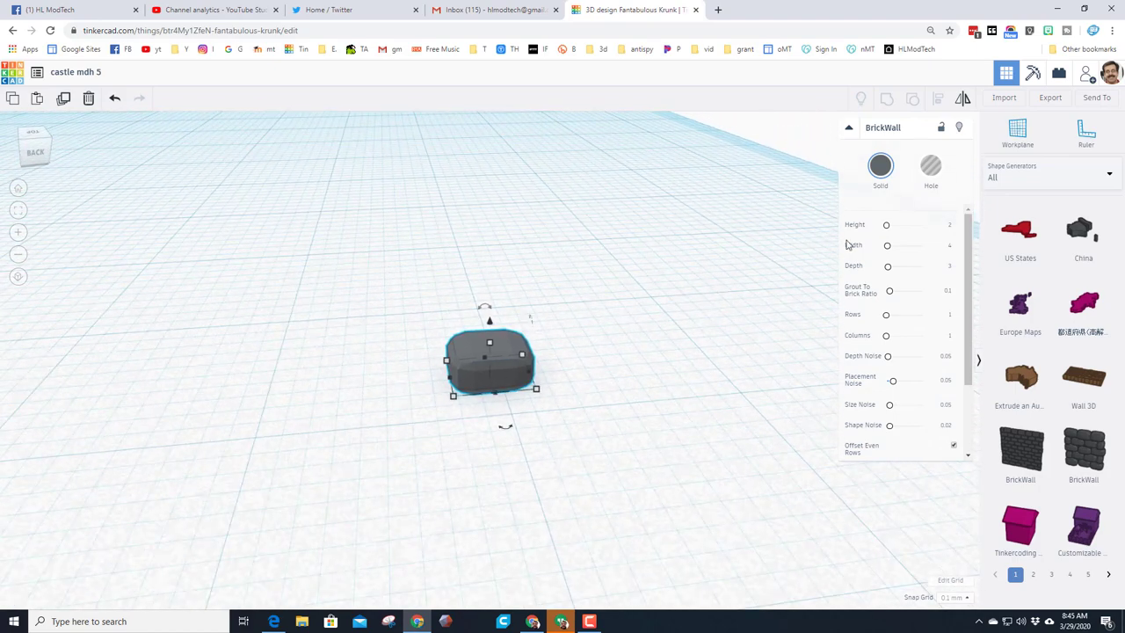
scroll(554, 377, "down", 4)
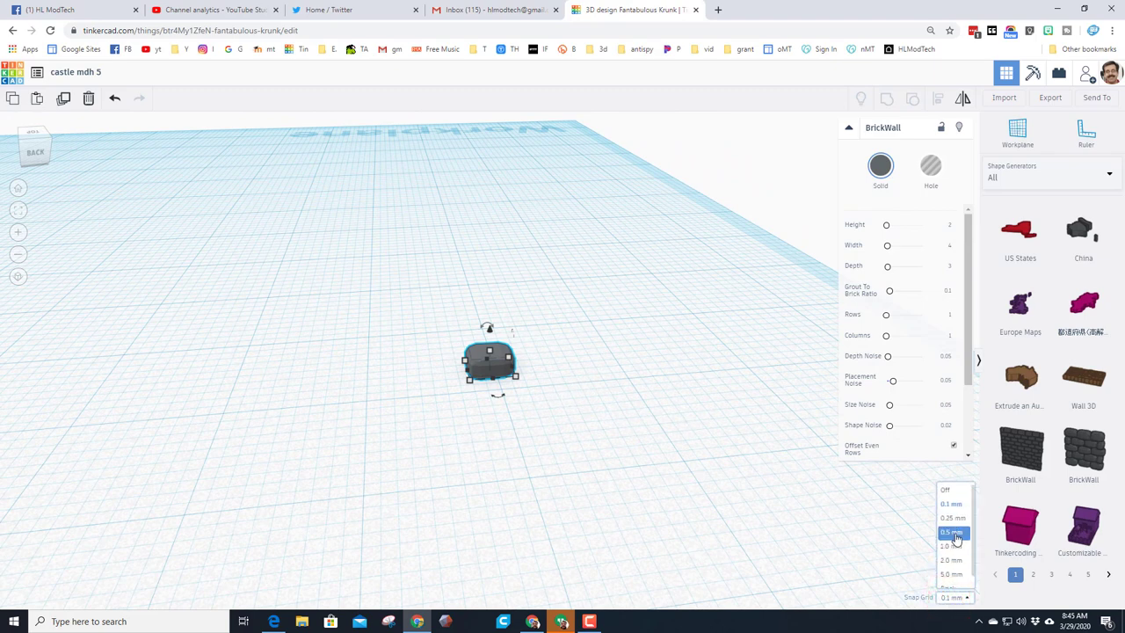
left_click(954, 533)
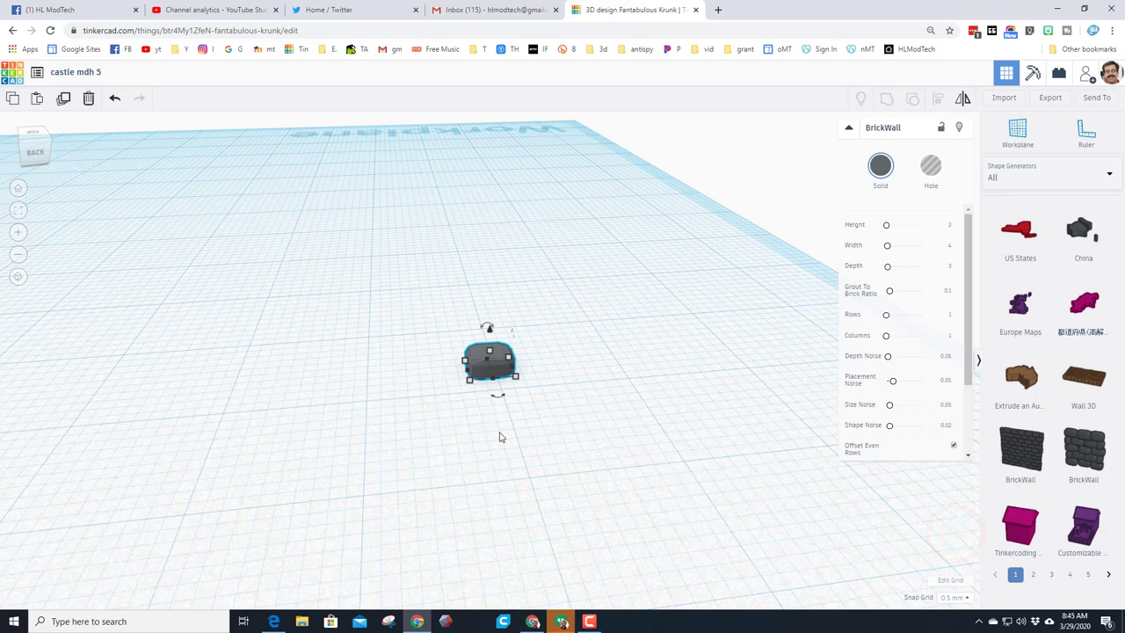
Step: Duplicate the brick and shift the copy sideways along the brick's length, leaving it partly overlapping the original
key("ctrl+d")
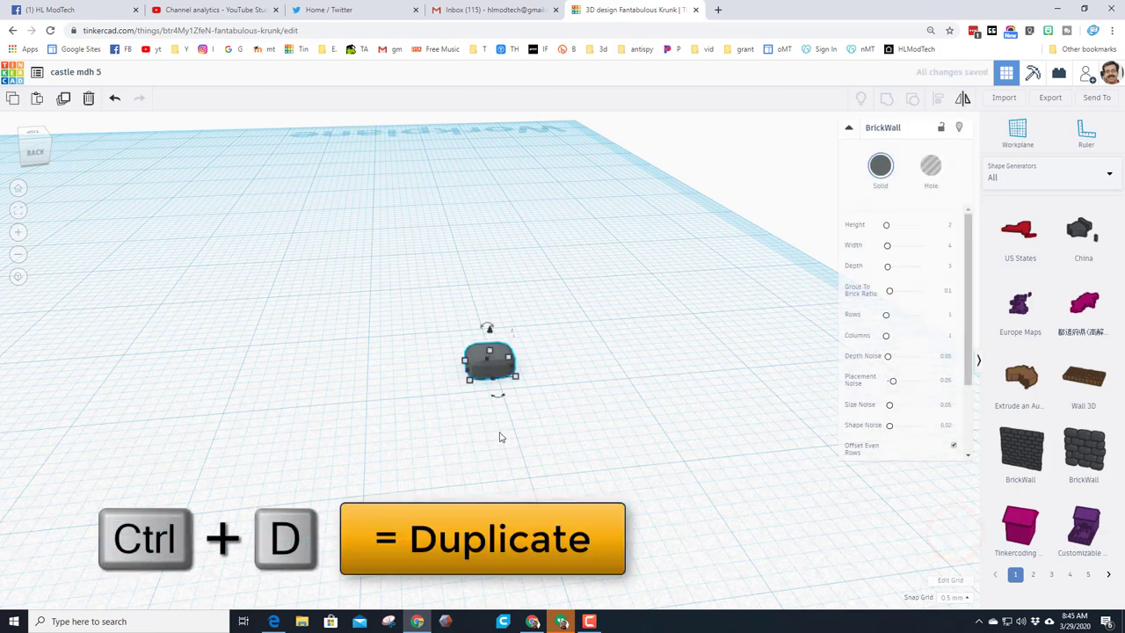
key("Right")
key("Right")
key("Right")
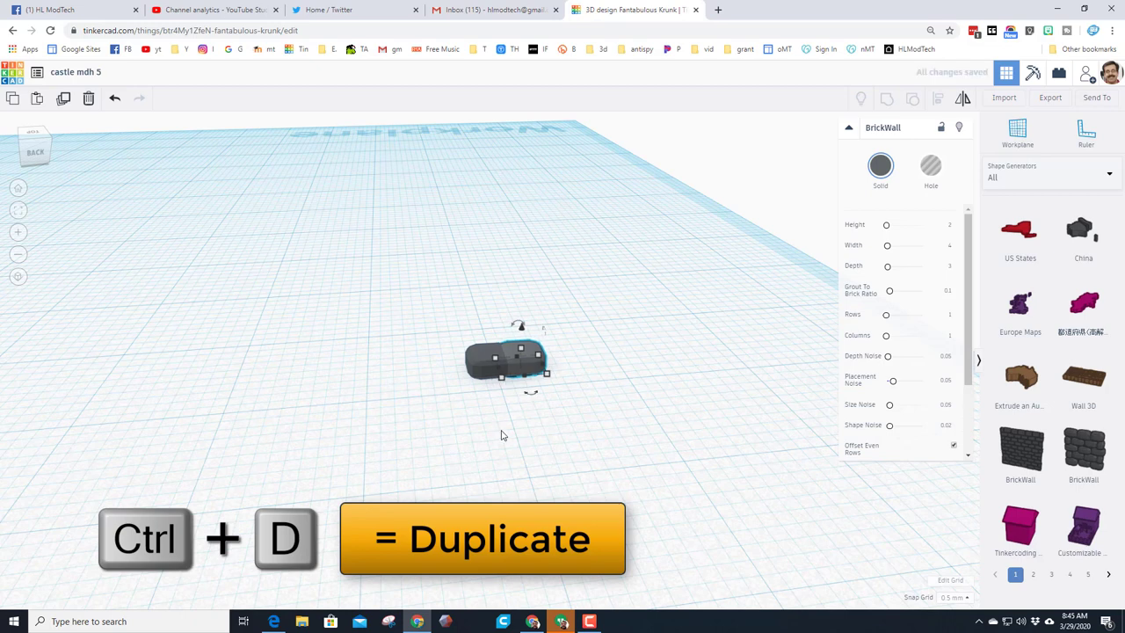
Step: Rotate the copied brick 22.5° in the workplane and nudge it farther sideways until it just meets the first brick
left_click(532, 393)
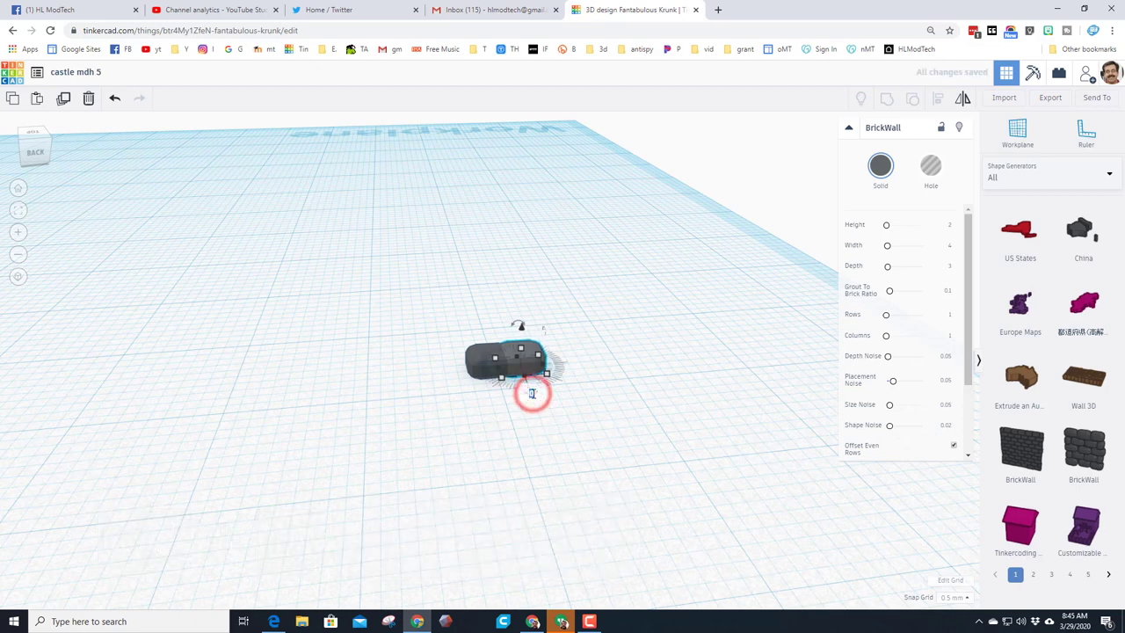
left_click_drag(532, 393, 532, 394)
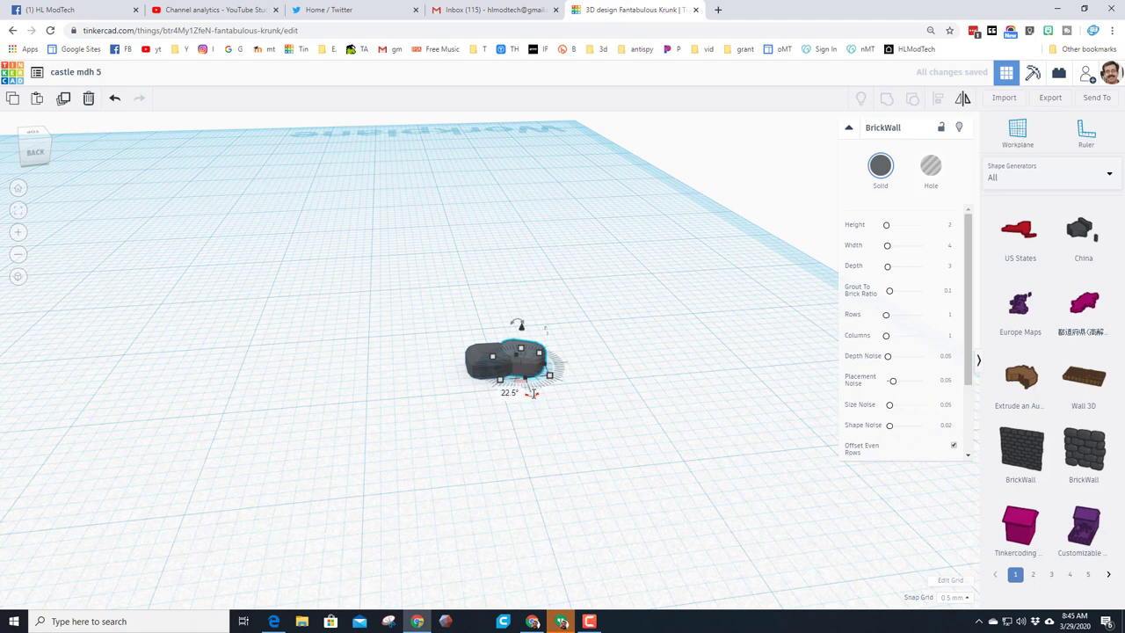
key("Right")
key("Right")
key("Right")
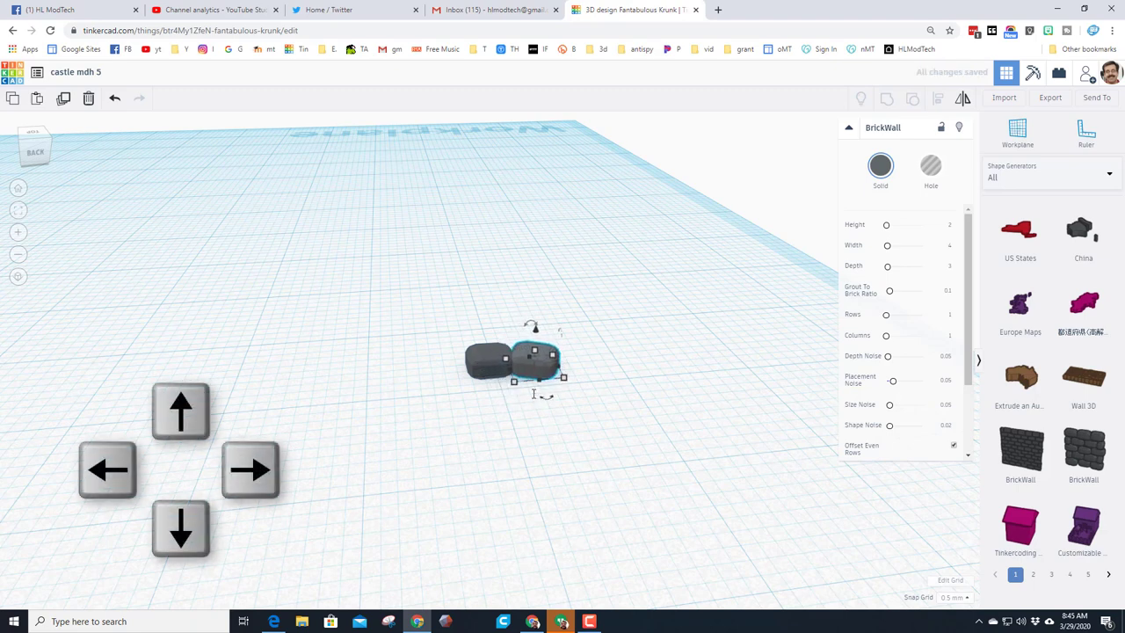
Step: Repeat the duplication with its move and rotation until sixteen bricks form a closed ring
key("ctrl+d")
key("ctrl+d")
key("ctrl+d")
key("ctrl+d")
key("ctrl+d")
key("ctrl+d")
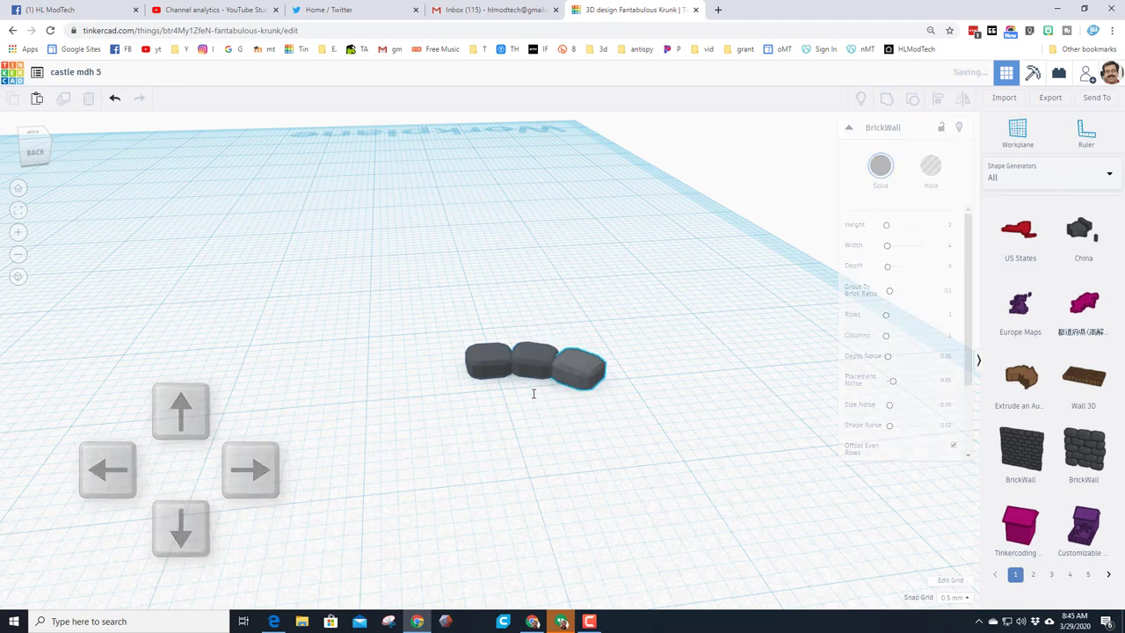
key("ctrl+d")
key("ctrl+d")
key("ctrl+d")
key("ctrl+d")
key("ctrl+d")
key("ctrl+d")
key("ctrl+d")
key("ctrl+d")
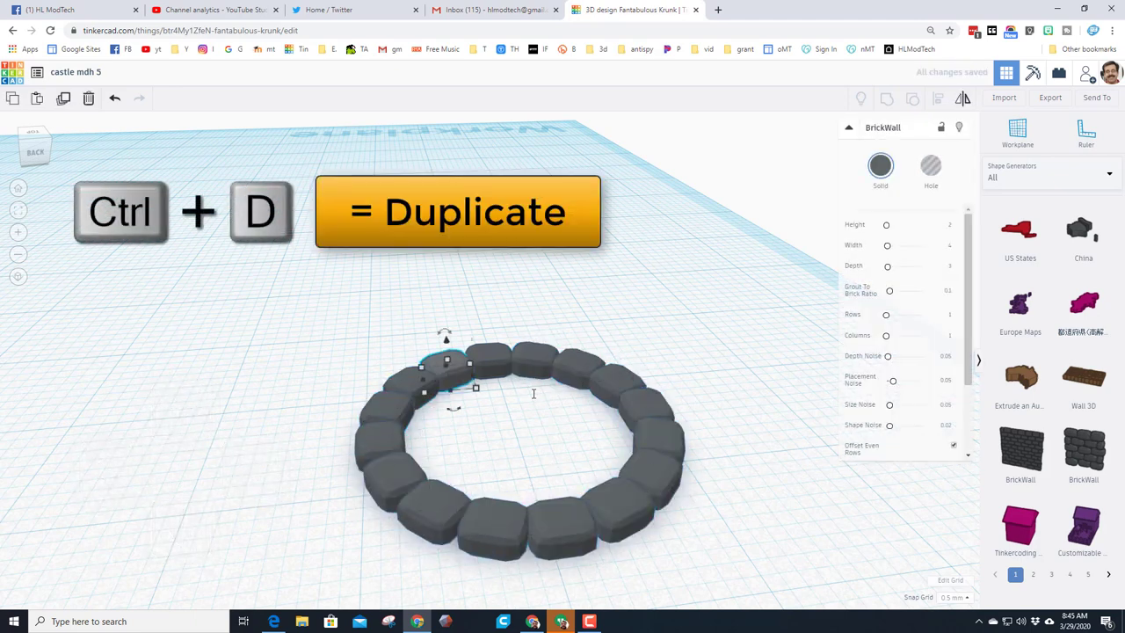
Step: Select all sixteen bricks of the ring, drop them to the workplane and clear the selection
scroll(532, 393, "down", 2)
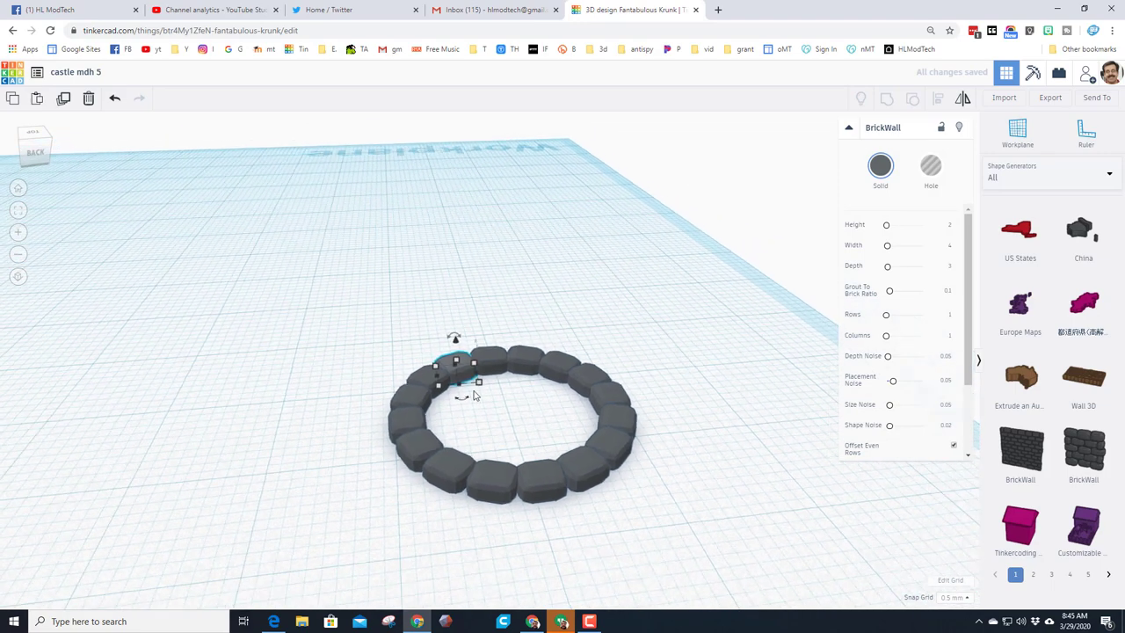
left_click_drag(322, 276, 690, 538)
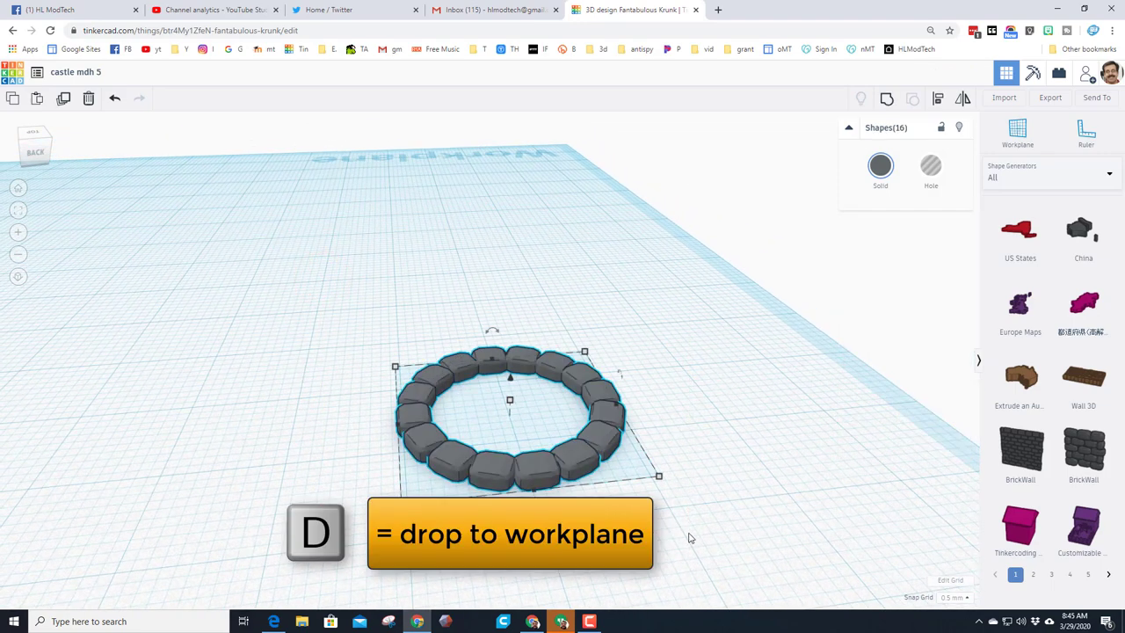
key("d")
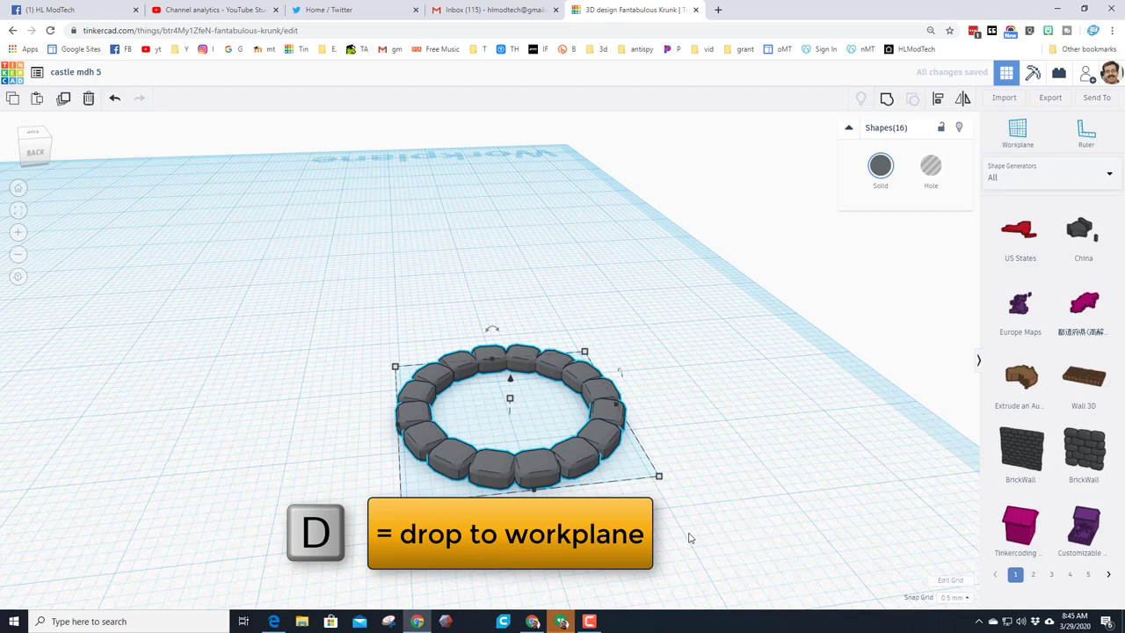
right_click_drag(659, 561, 504, 432)
right_click_drag(517, 391, 513, 442)
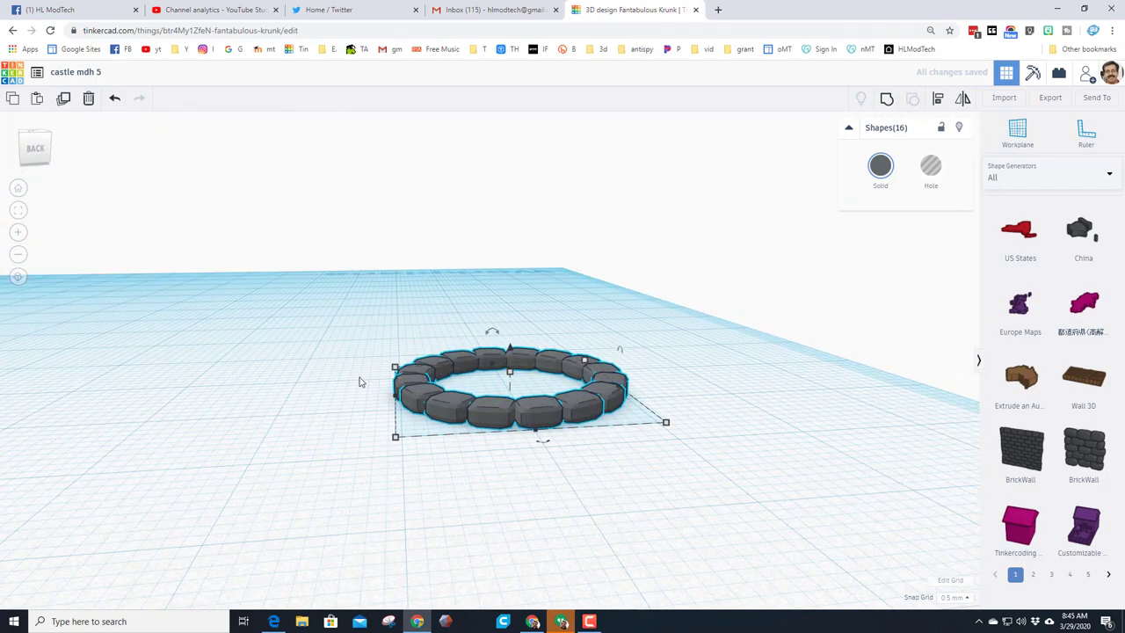
right_click_drag(338, 378, 312, 364)
left_click(393, 268)
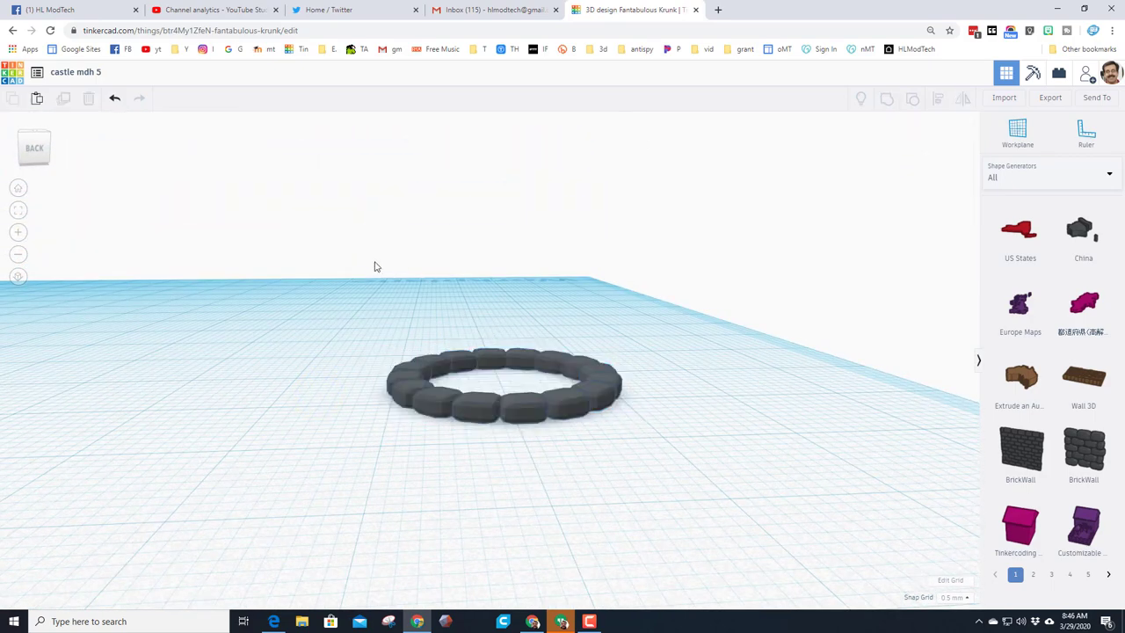
Step: Duplicate the whole brick ring and raise the copy above the first ring
mouse_move(480, 279)
right_mouse_down()
mouse_move(460, 289)
mouse_move(480, 294)
right_mouse_up()
left_click_drag(341, 289, 449, 413)
left_click_drag(368, 333, 695, 470)
key("ctrl+d")
key("ctrl+Up")
key("ctrl+Up")
key("ctrl+Up")
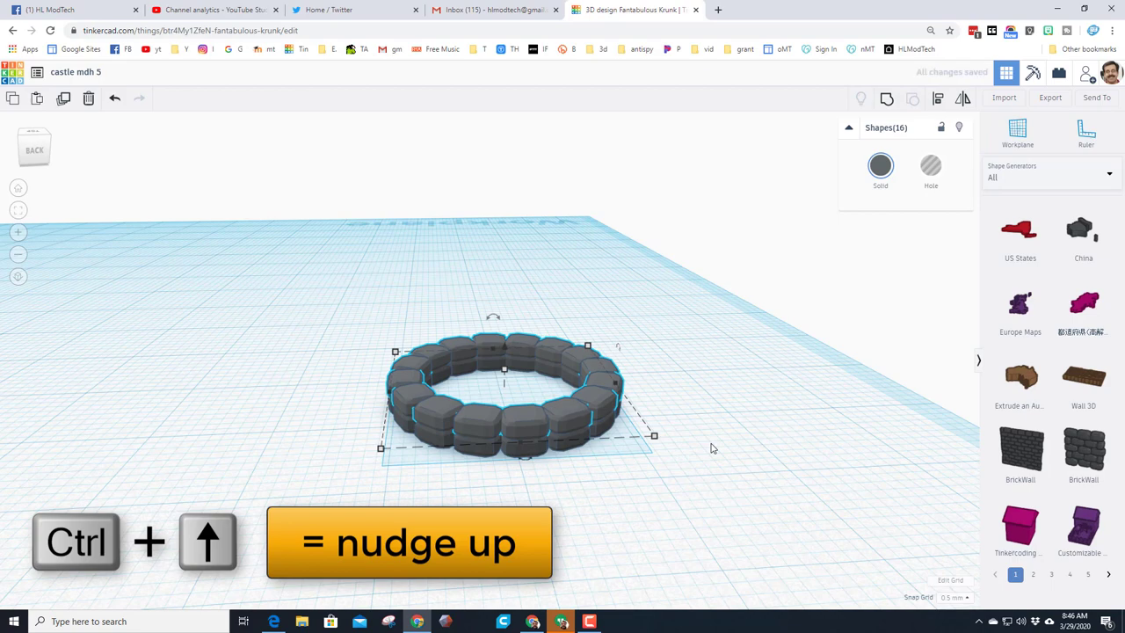
Step: Raise the copied ring one more snap increment and rotate it about its vertical axis so its bricks straddle the joints below
left_click(41, 149)
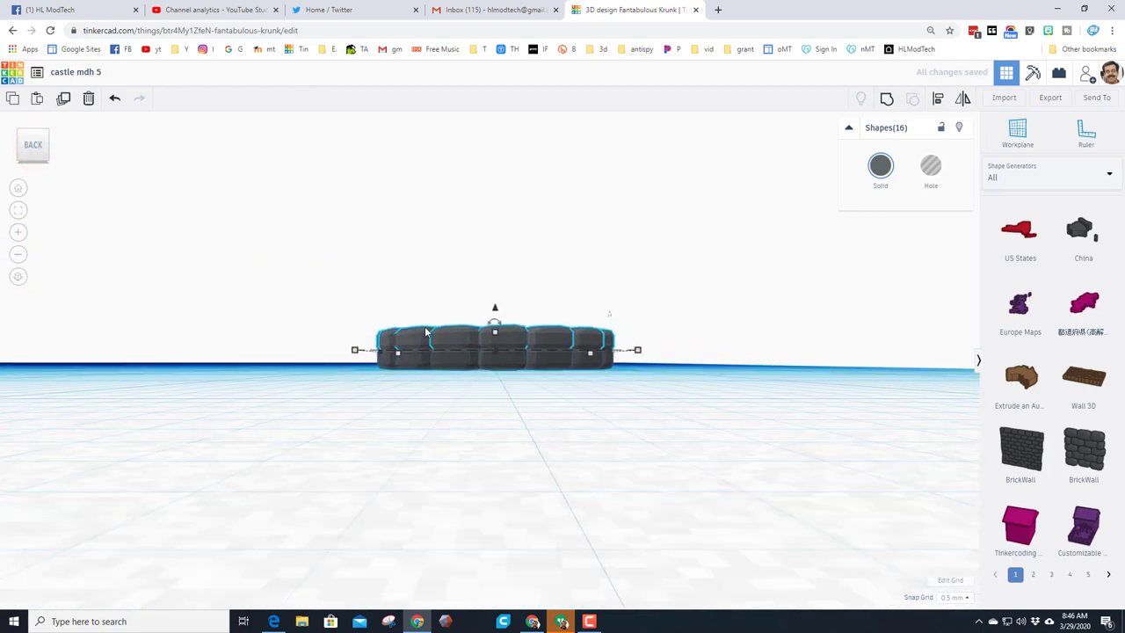
key("ctrl+Up")
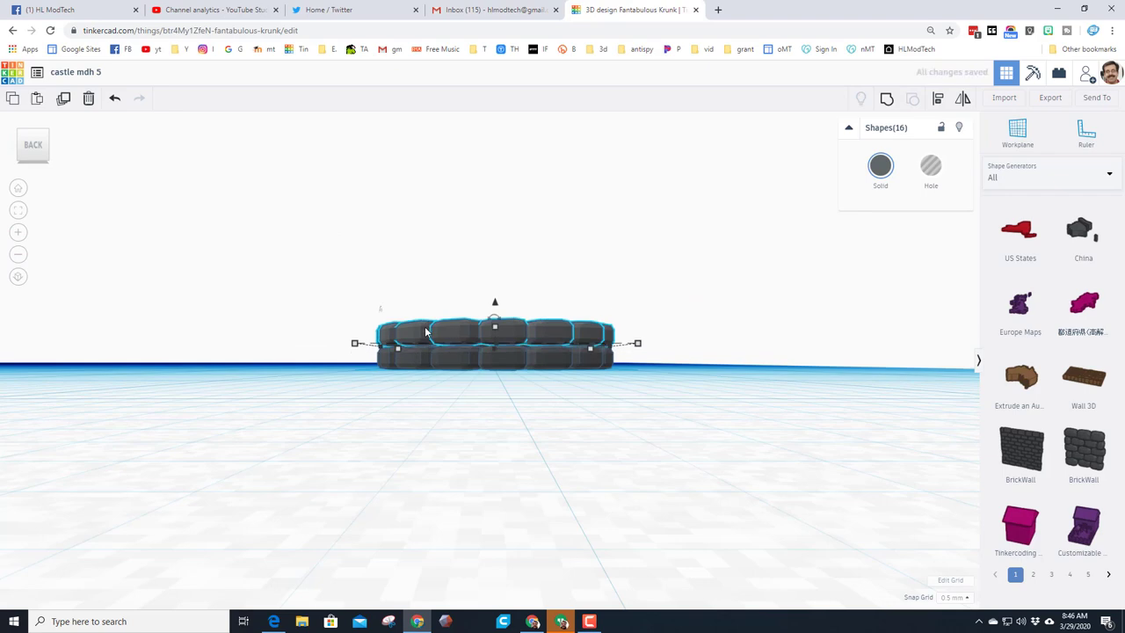
scroll(427, 332, "up", 5)
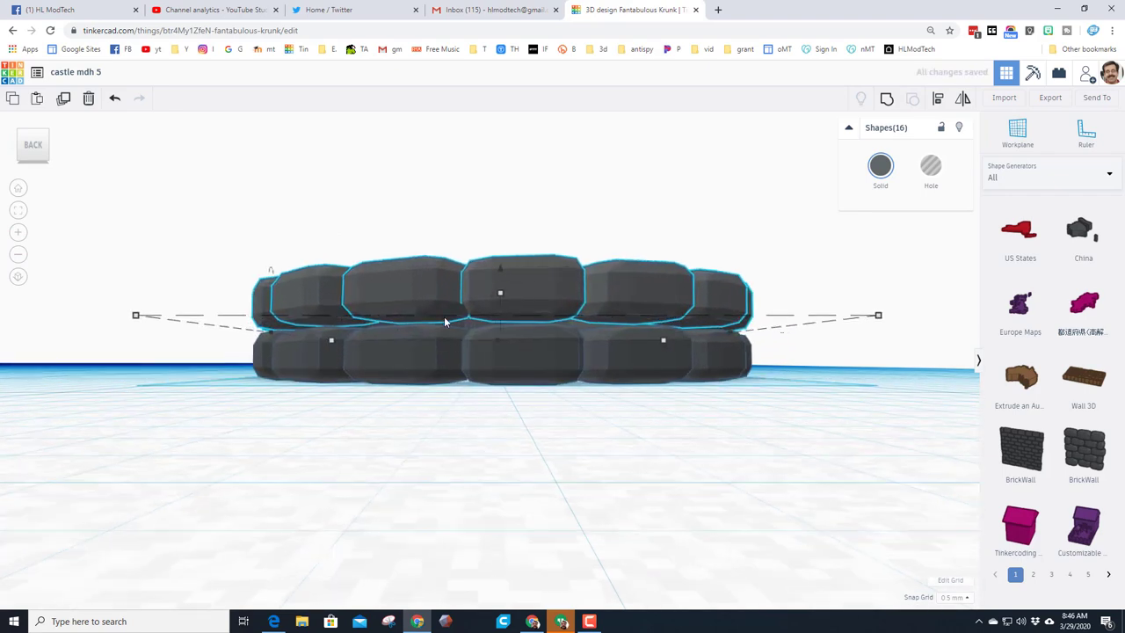
scroll(443, 320, "down", 2)
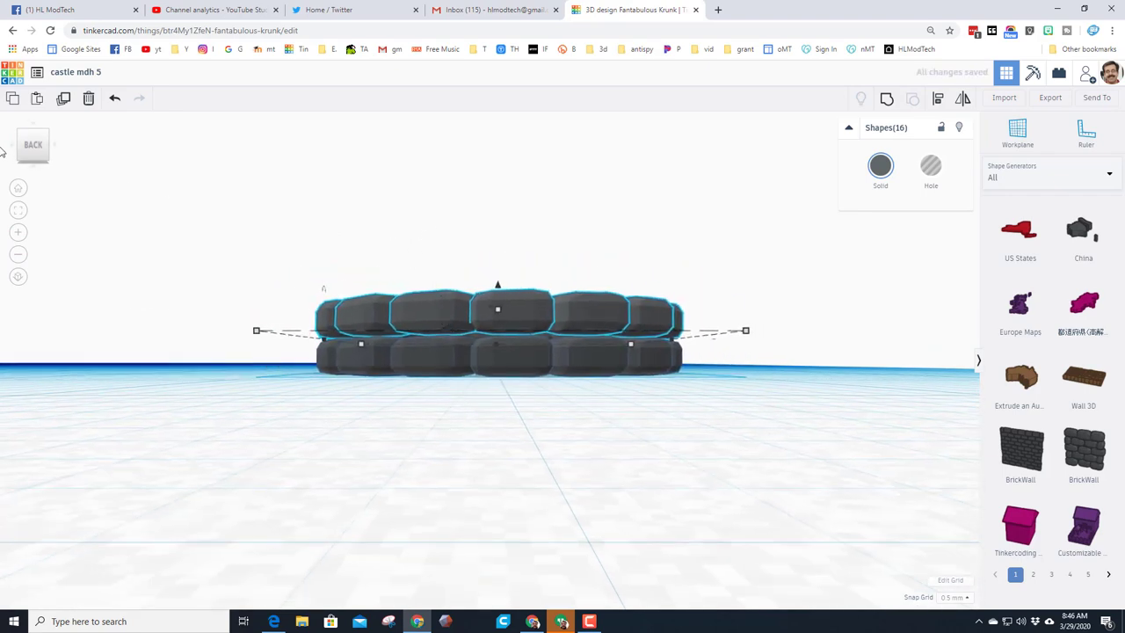
left_click(48, 134)
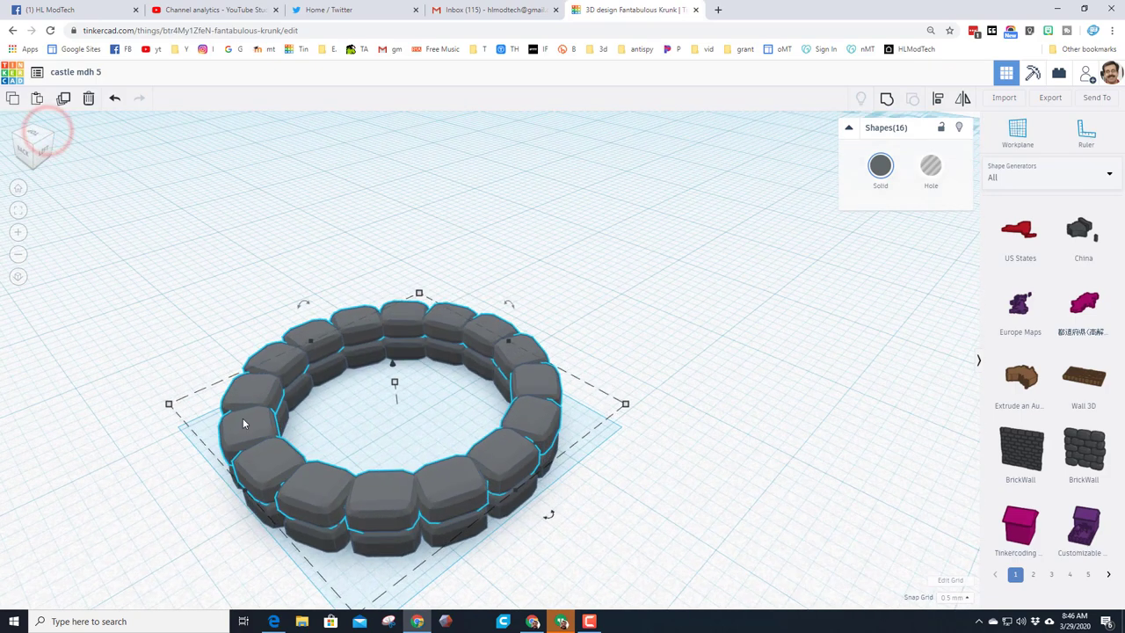
left_click_drag(550, 514, 576, 596)
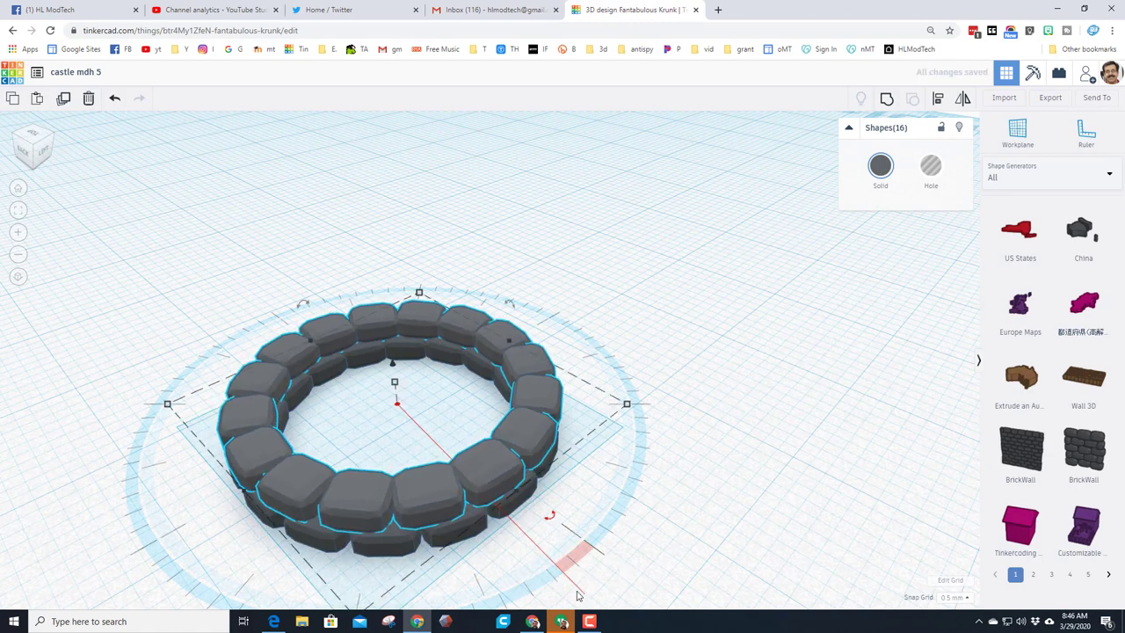
Step: Repeat the ring duplication with its raise and rotation to stack staggered courses into a tall round tower
key("ctrl+d")
key("ctrl+d")
key("ctrl+d")
key("ctrl+d")
key("ctrl+d")
key("ctrl+d")
key("ctrl+d")
key("ctrl+d")
key("ctrl+d")
key("ctrl+d")
key("ctrl+d")
key("ctrl+d")
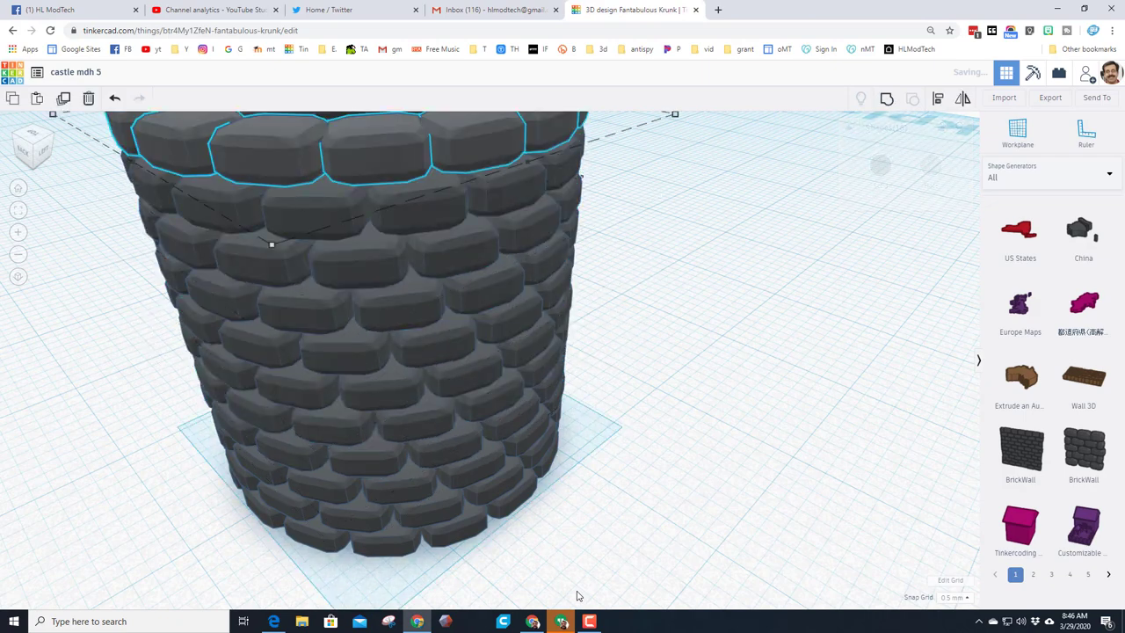
scroll(577, 595, "down", 5)
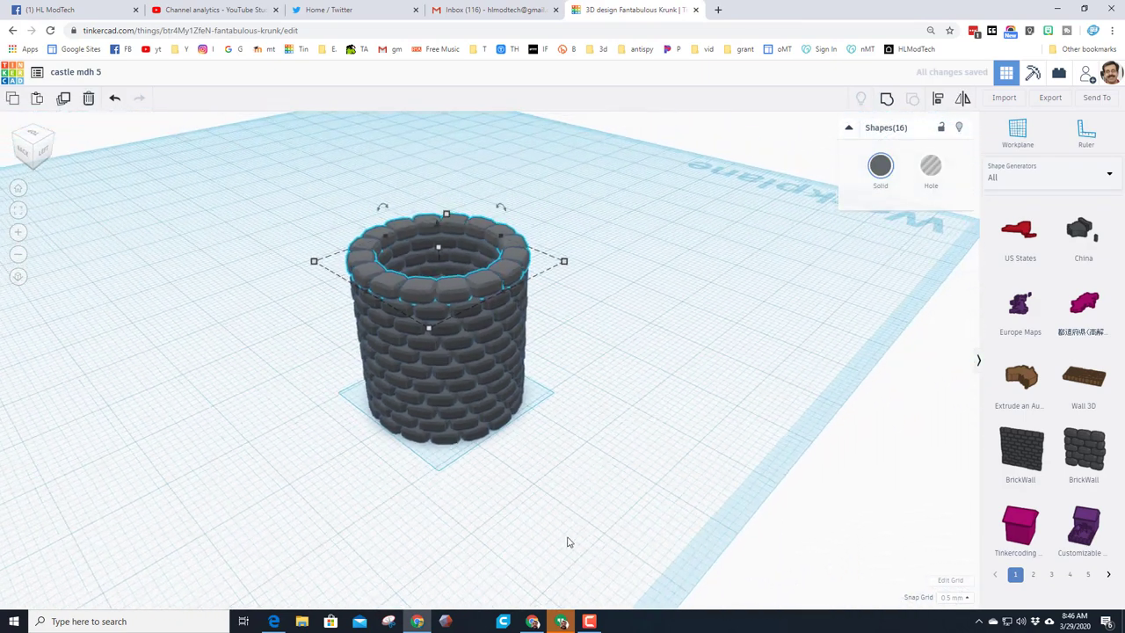
key("ctrl+d")
key("ctrl+d")
key("ctrl+d")
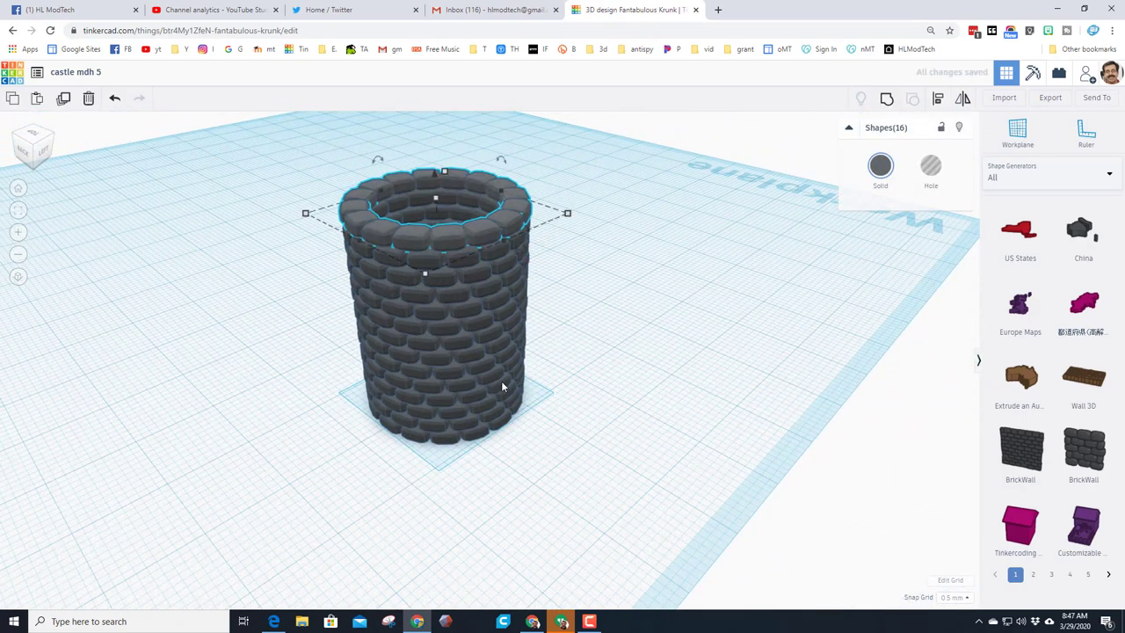
Step: Select all the bricks of the round tower
scroll(354, 376, "down", 3)
right_click_drag(318, 382, 466, 374)
left_click(395, 284)
left_click_drag(392, 199, 577, 466)
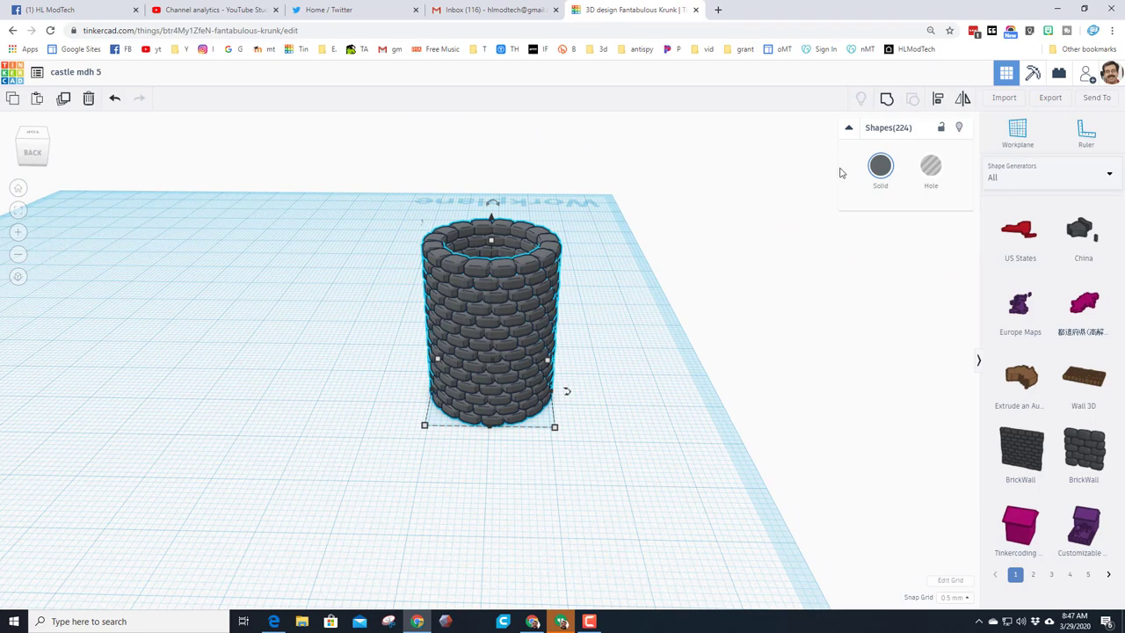
scroll(480, 441, "down", 3)
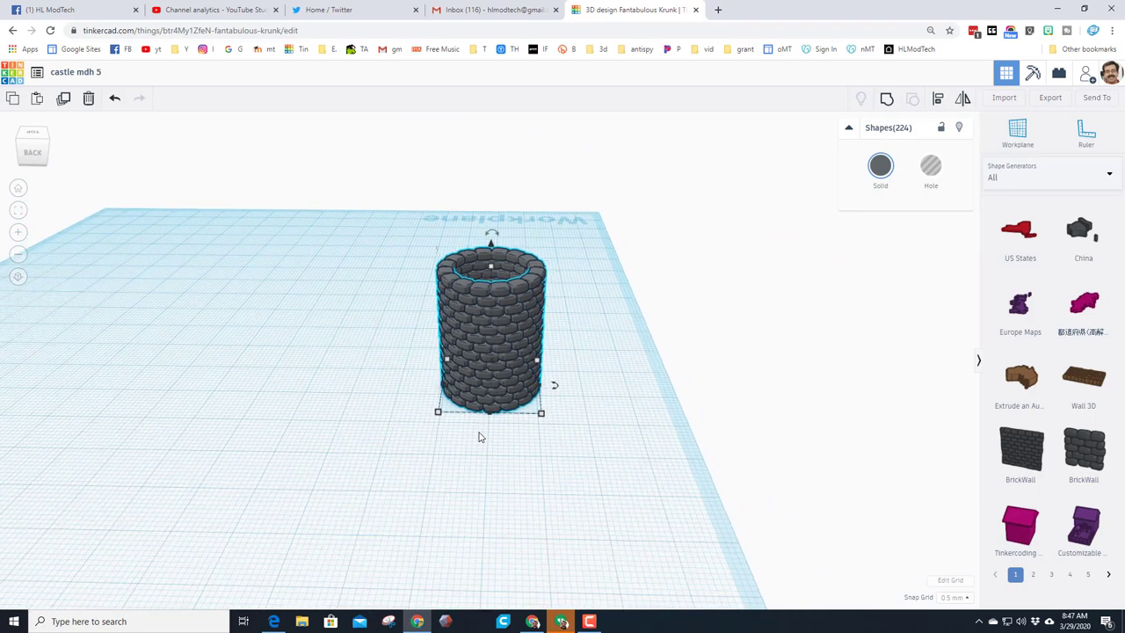
left_click_drag(376, 239, 607, 450)
Step: Move the whole tower to the front left corner area of the workplane
left_click_drag(510, 383, 386, 440)
right_click_drag(314, 484, 664, 440)
left_click_drag(637, 359, 639, 362)
left_click_drag(595, 328, 601, 453)
scroll(618, 439, "down", 2)
scroll(618, 443, "down", 1)
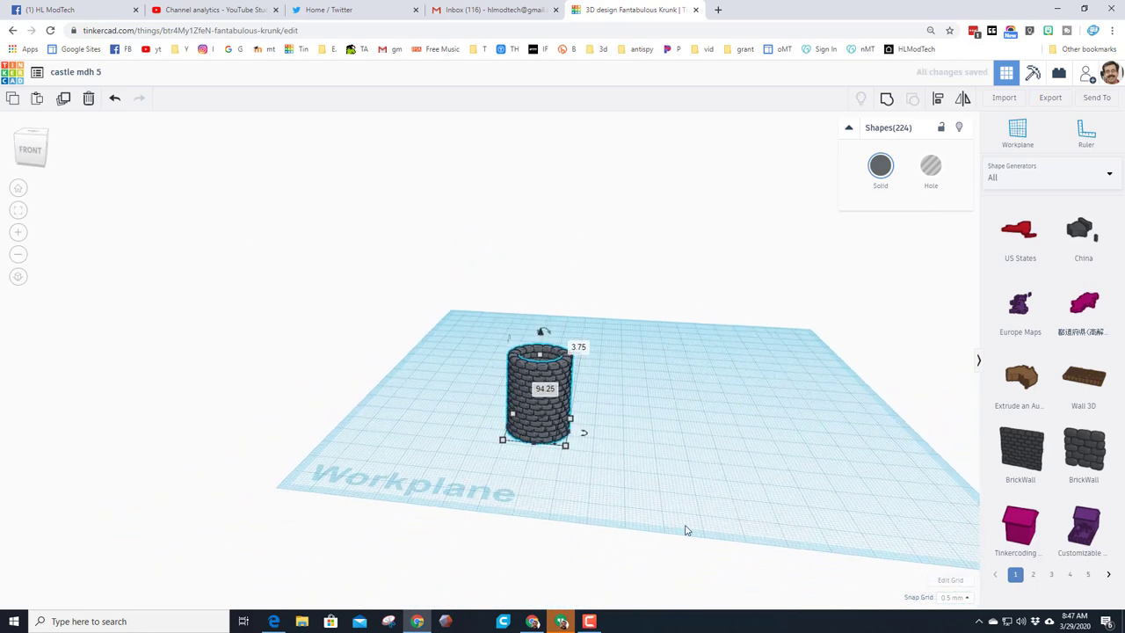
Step: Set the snap grid to 5.0 mm and reselect the complete tower
left_click(963, 599)
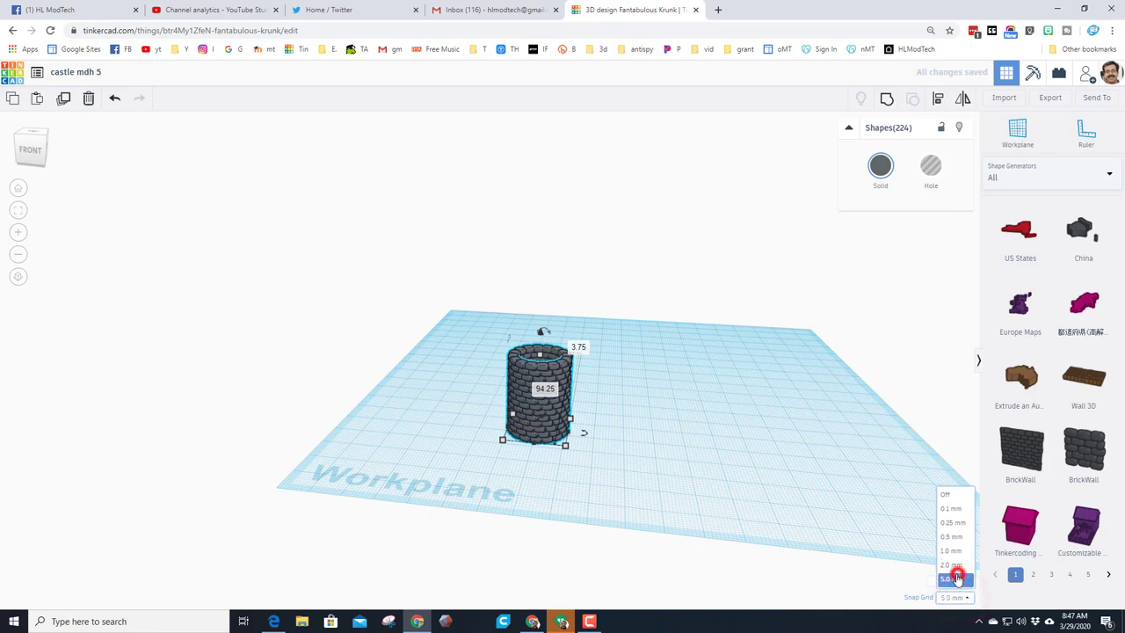
left_click(956, 571)
left_click(498, 382)
left_click_drag(459, 300, 631, 482)
Step: Duplicate the tower and shift the copy along the front edge of the workplane to form the second front corner tower
key("ctrl+d")
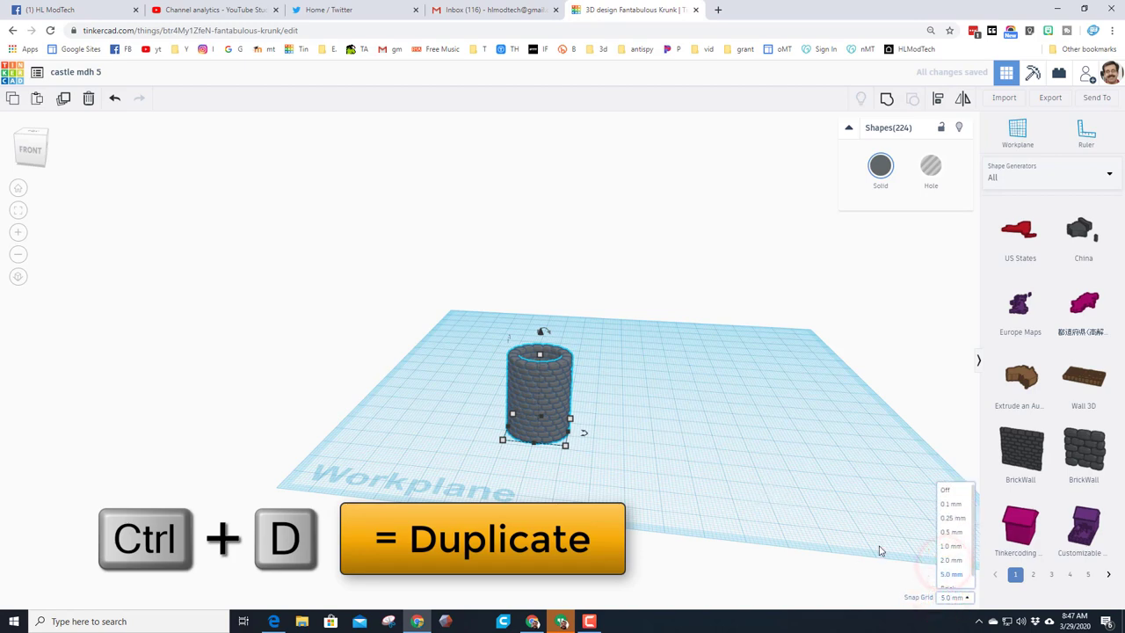
key("Right")
key("Right")
key("Right")
key("Right")
key("Right")
key("Right")
key("Right")
key("Right")
key("Right")
key("Right")
key("Right")
key("Right")
key("Right")
key("Right")
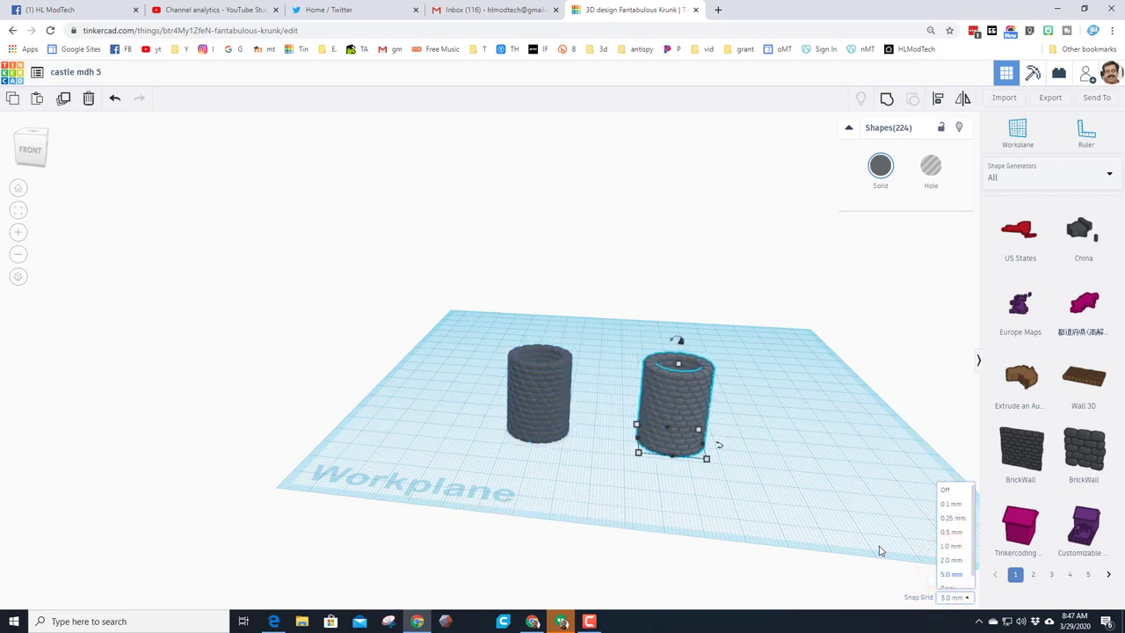
key("Right")
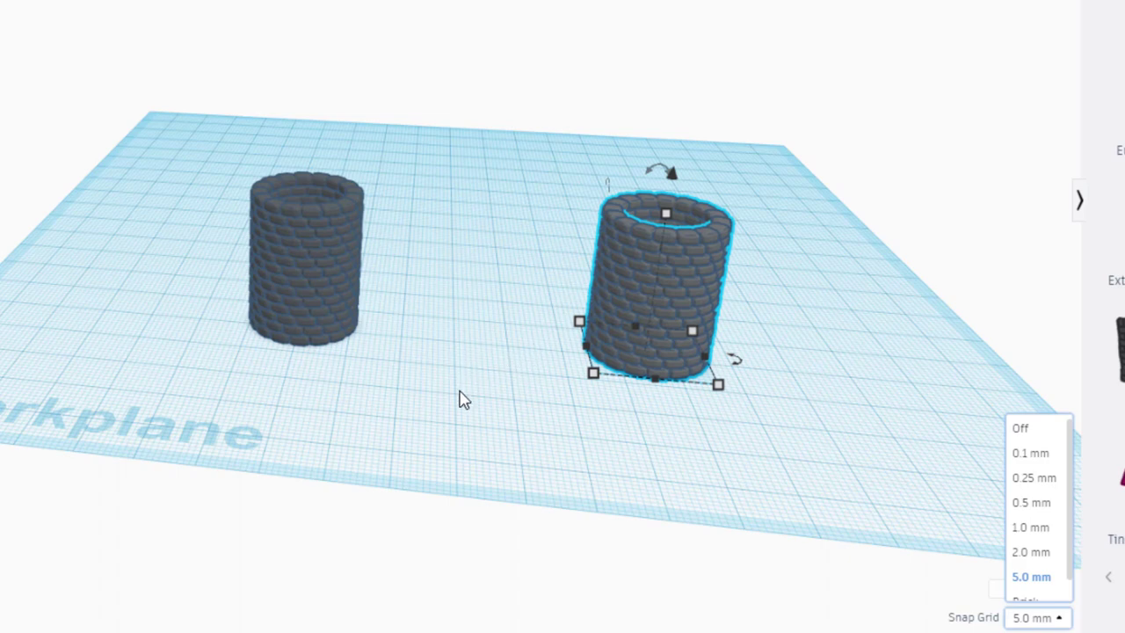
Step: Select both front towers, duplicate them and shift the copies toward the back of the workplane to get four corner towers
left_click_drag(113, 73, 821, 448)
key("ctrl+d")
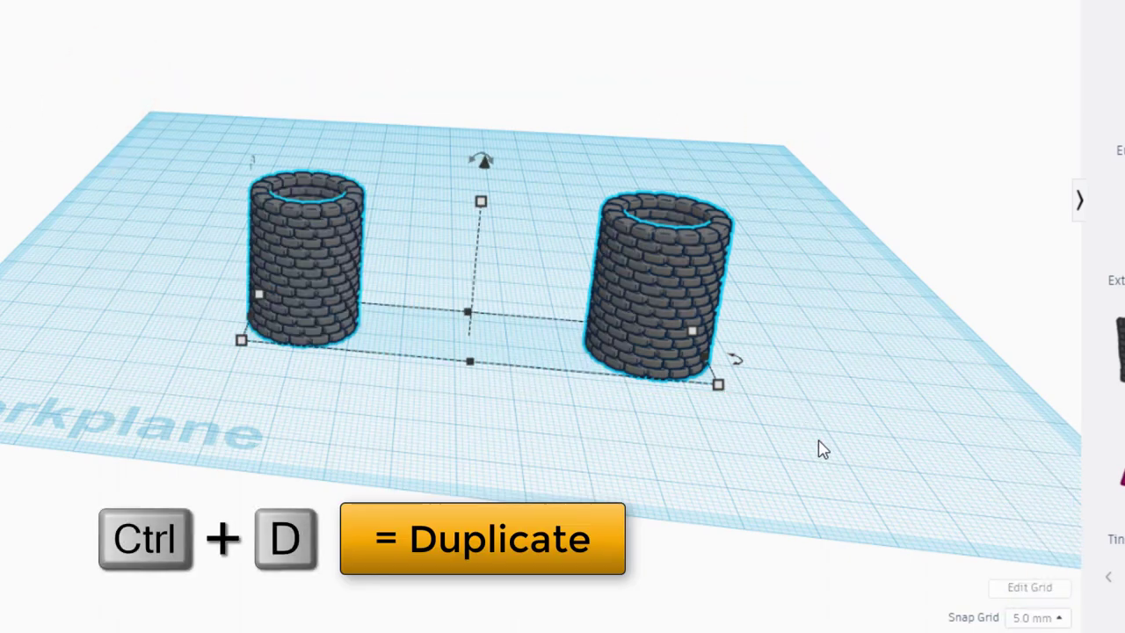
key("ctrl+d")
right_click_drag(855, 399, 415, 430)
key("Right")
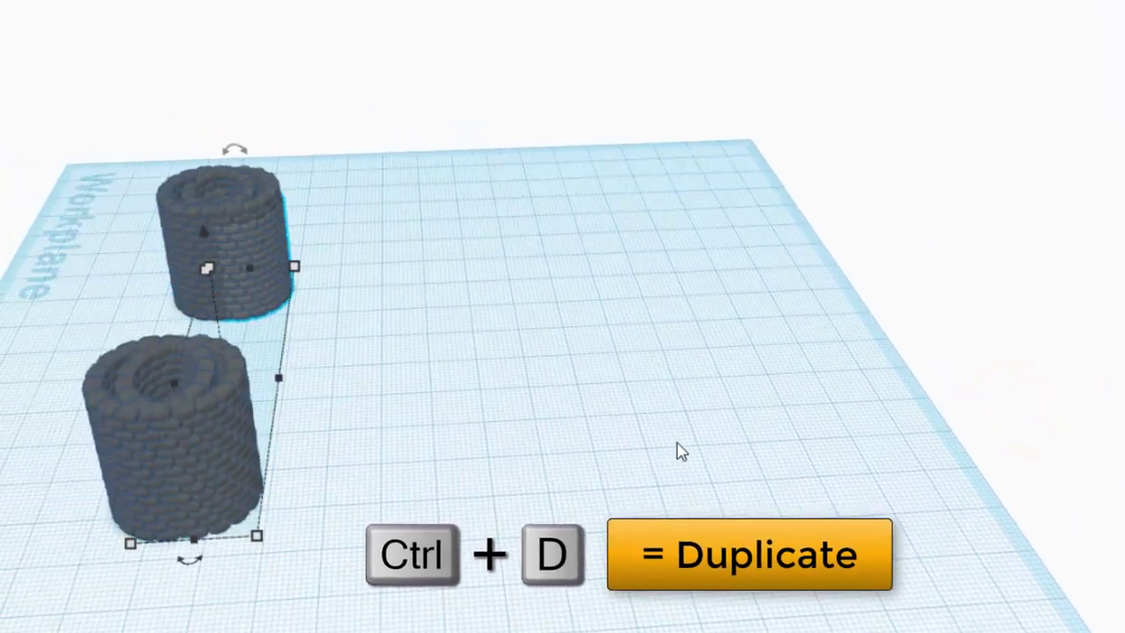
key("Right")
key("Right")
key("Right")
key("Right")
key("Right")
key("Right")
key("Right")
key("Right")
key("Right")
key("Right")
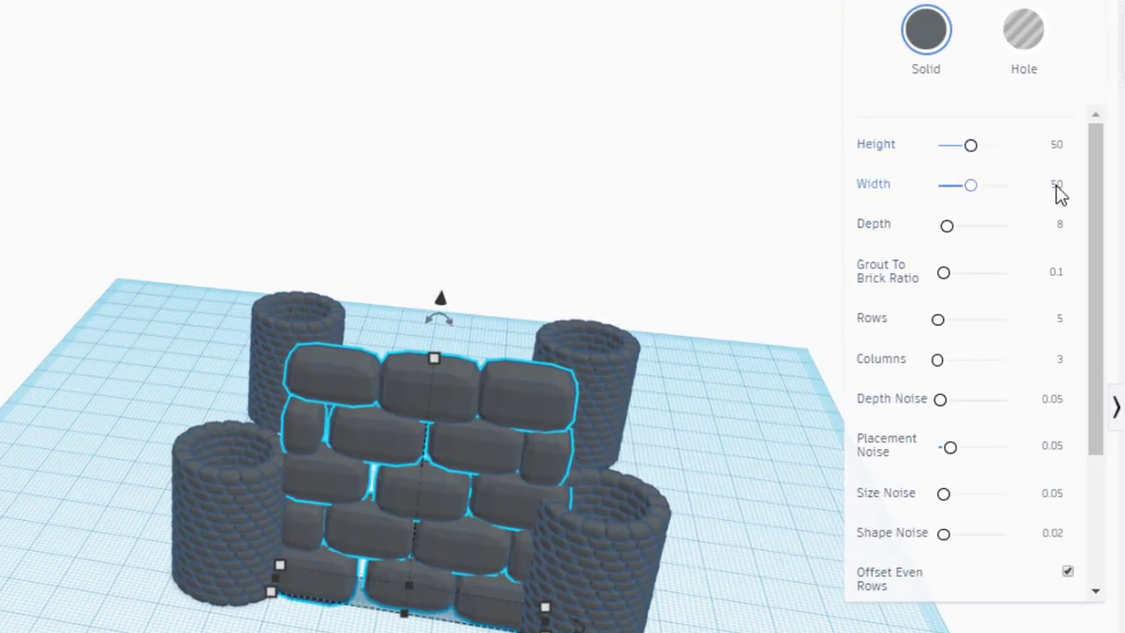
Step: Set the width of the brick wall between the two front towers to 45
left_click(1055, 186)
type("45")
key("Return")
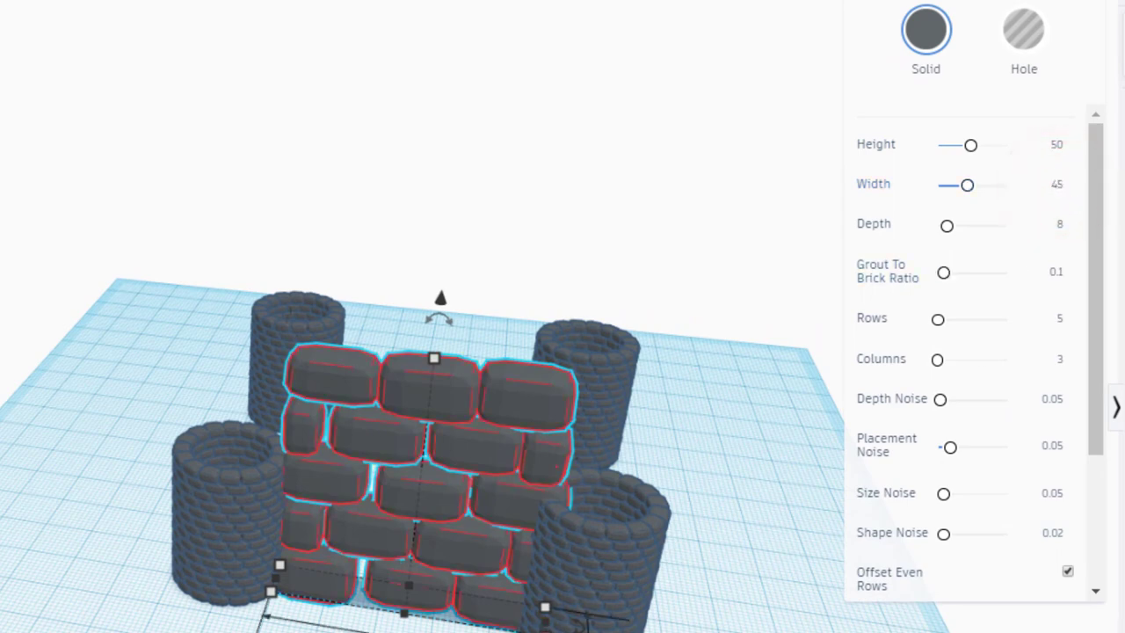
scroll(522, 629, "up", 5)
right_click_drag(528, 628, 525, 568)
right_click_drag(648, 590, 547, 580)
scroll(427, 594, "down", 2)
scroll(449, 589, "down", 2)
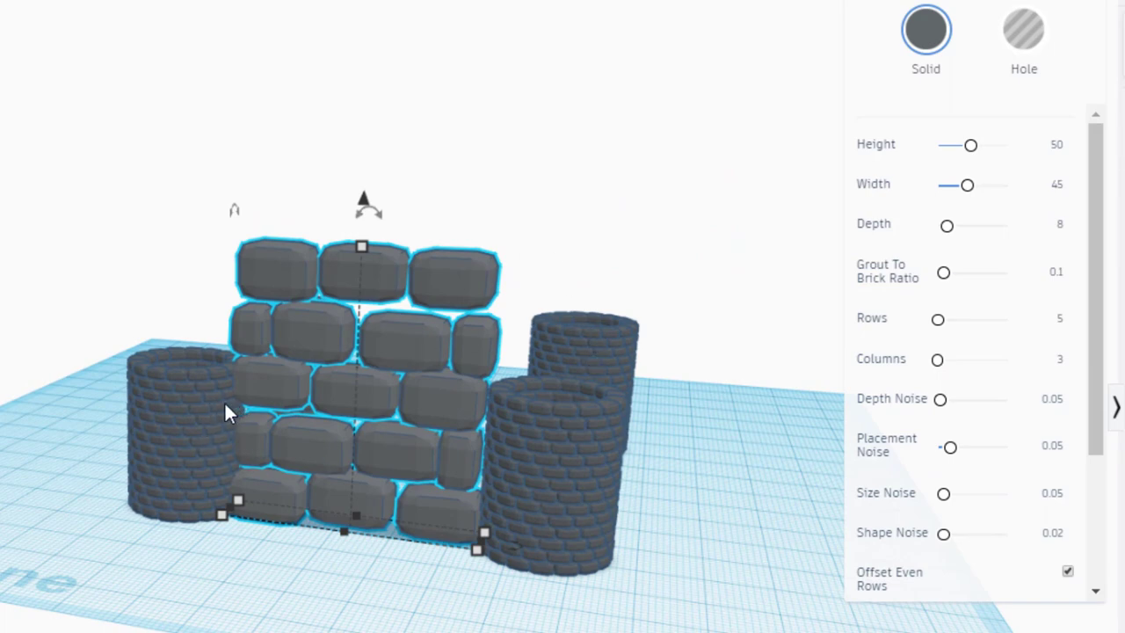
Step: Reduce the front brick wall's height, trying 25 and settling on 20
left_click(1053, 147)
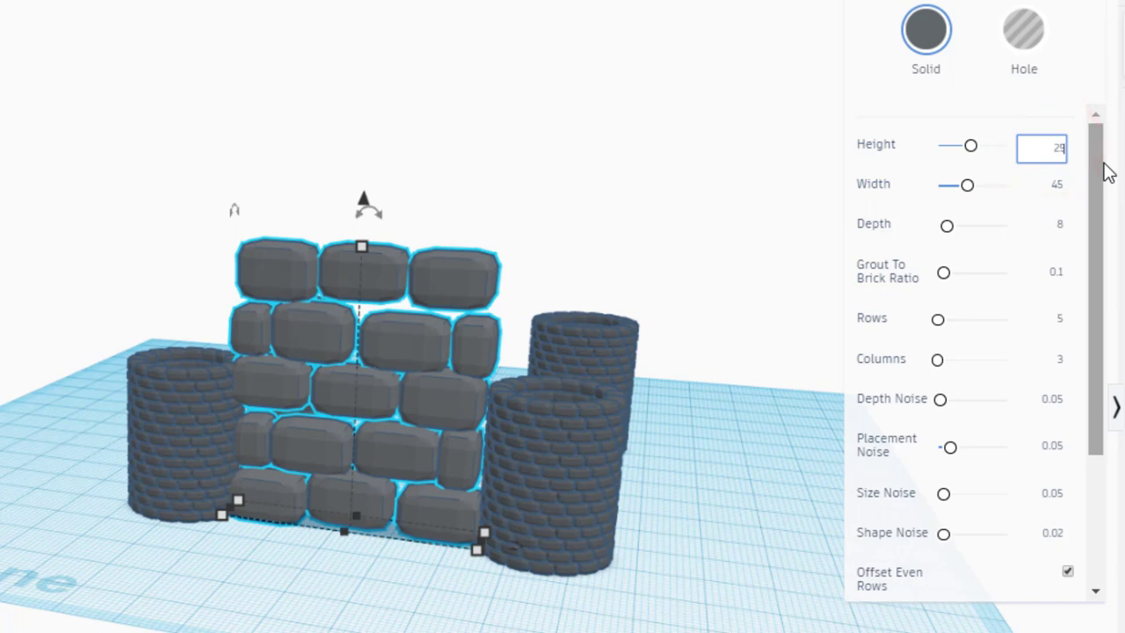
key("Return")
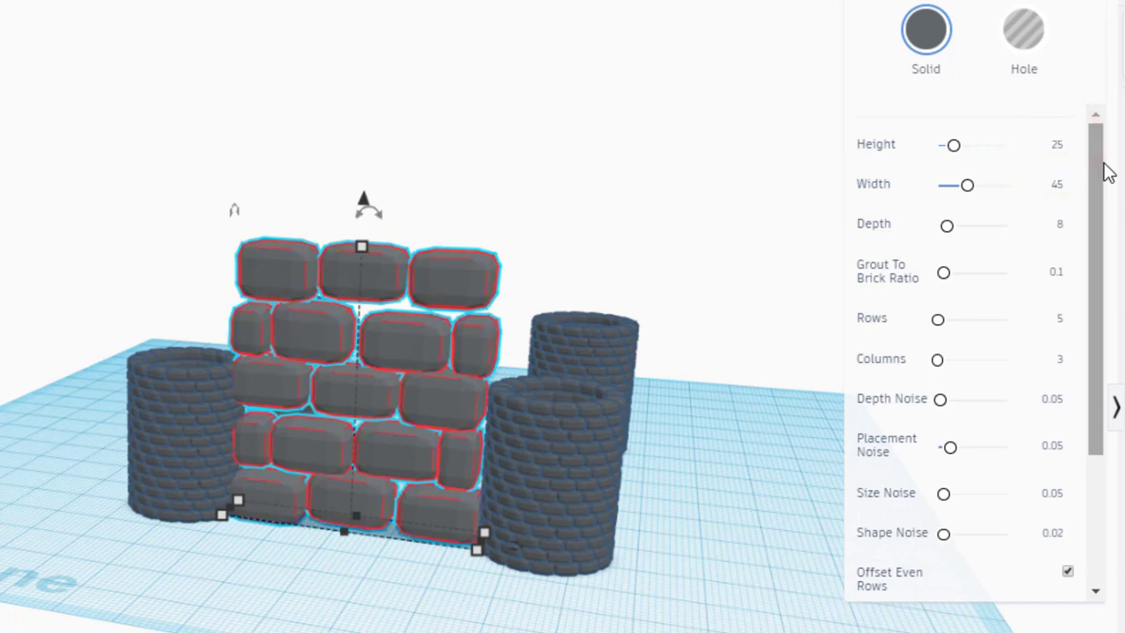
right_click_drag(800, 215, 775, 301)
left_click(1057, 144)
type("20")
key("Return")
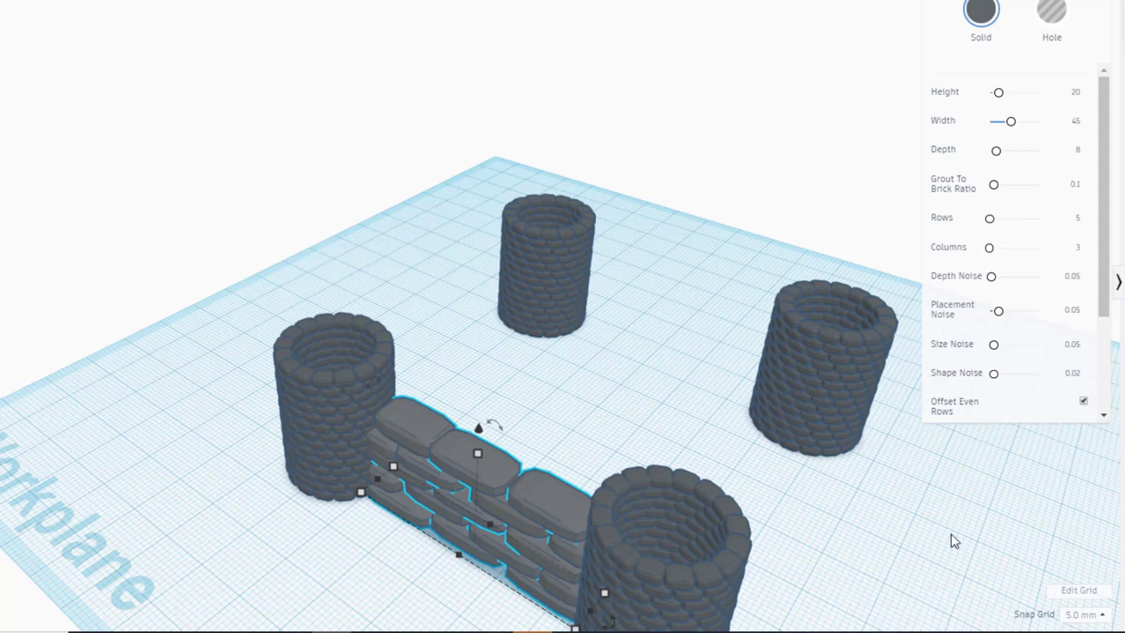
Step: Set the snap grid to 1.0 mm and nudge the front wall two increments outward
left_click(1087, 614)
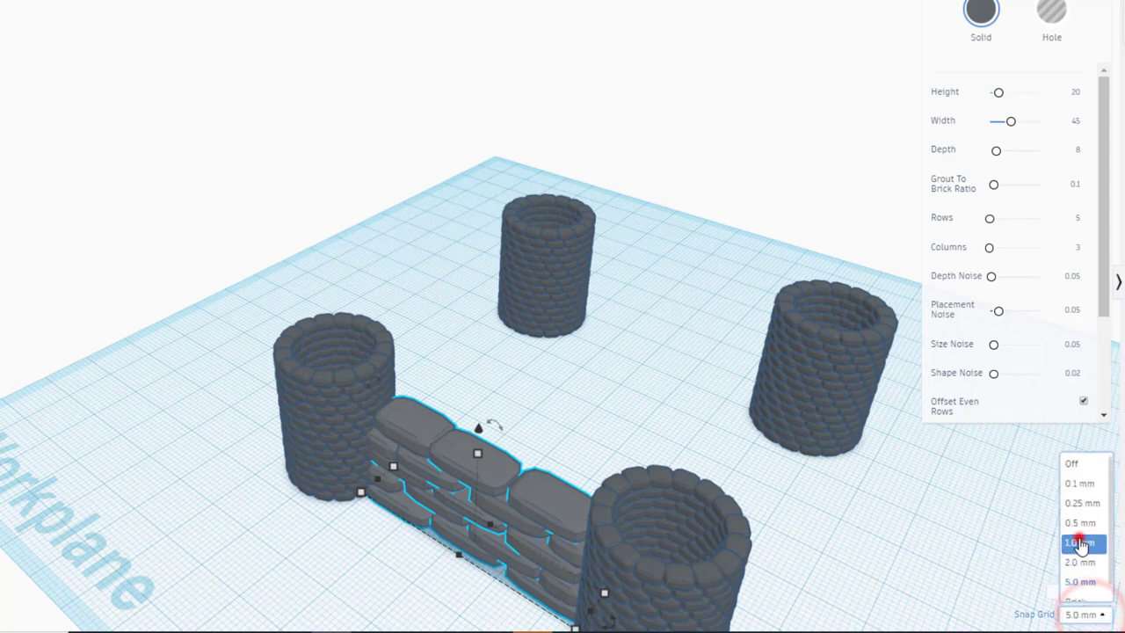
left_click(1080, 542)
key("Down")
key("Down")
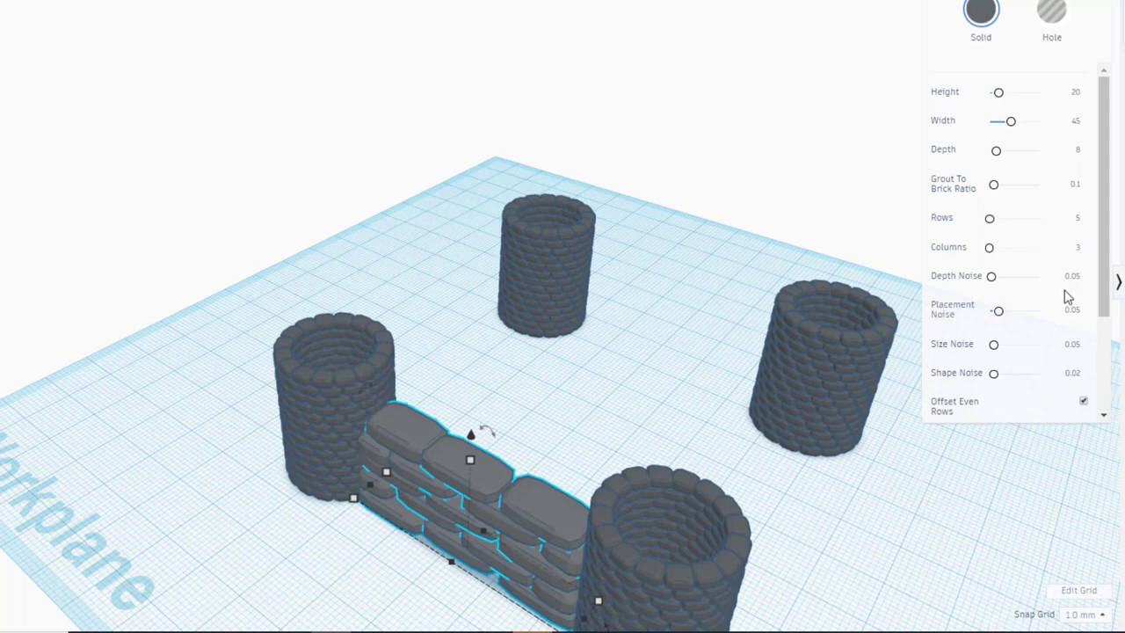
Step: Set the front wall to 9 columns and 8 rows of bricks
scroll(1103, 211, "down", 1)
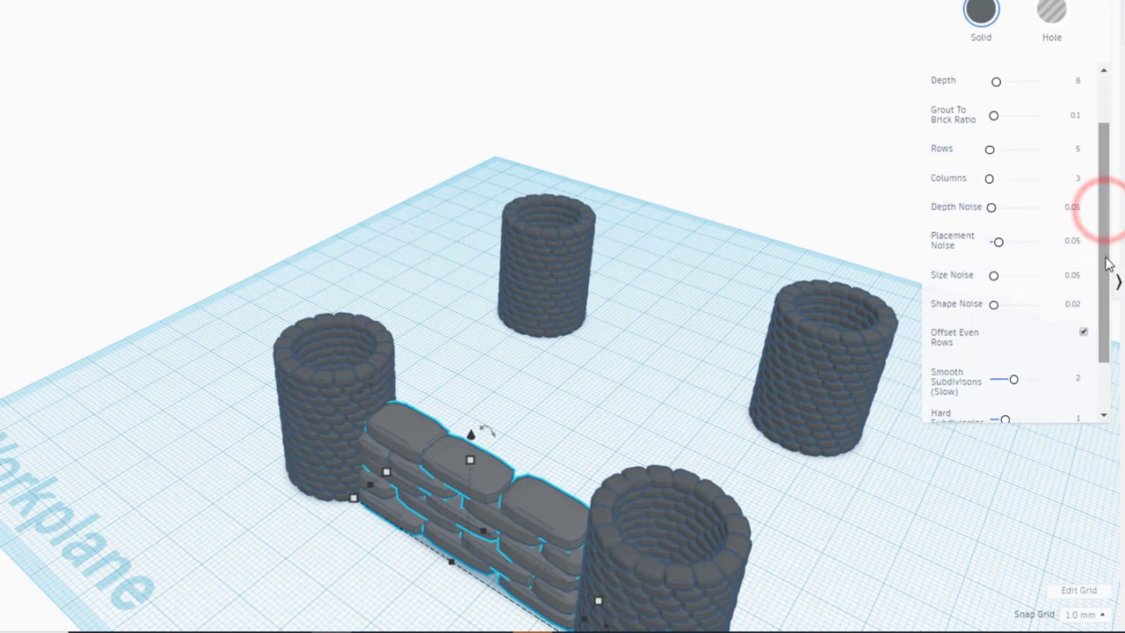
right_click_drag(631, 355, 763, 339)
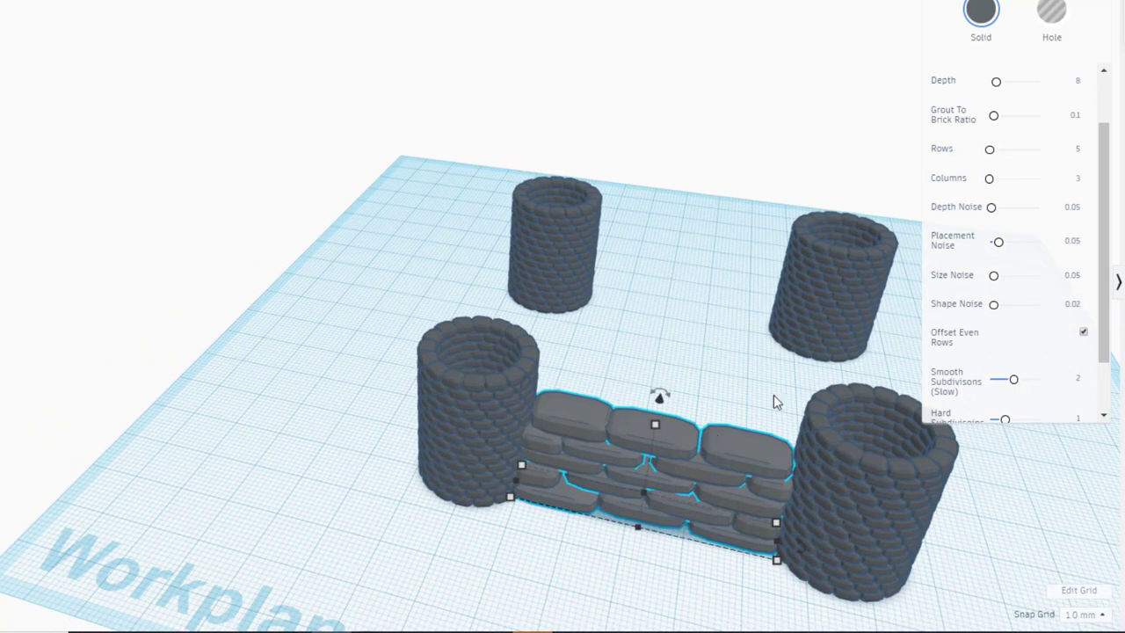
left_click(1078, 180)
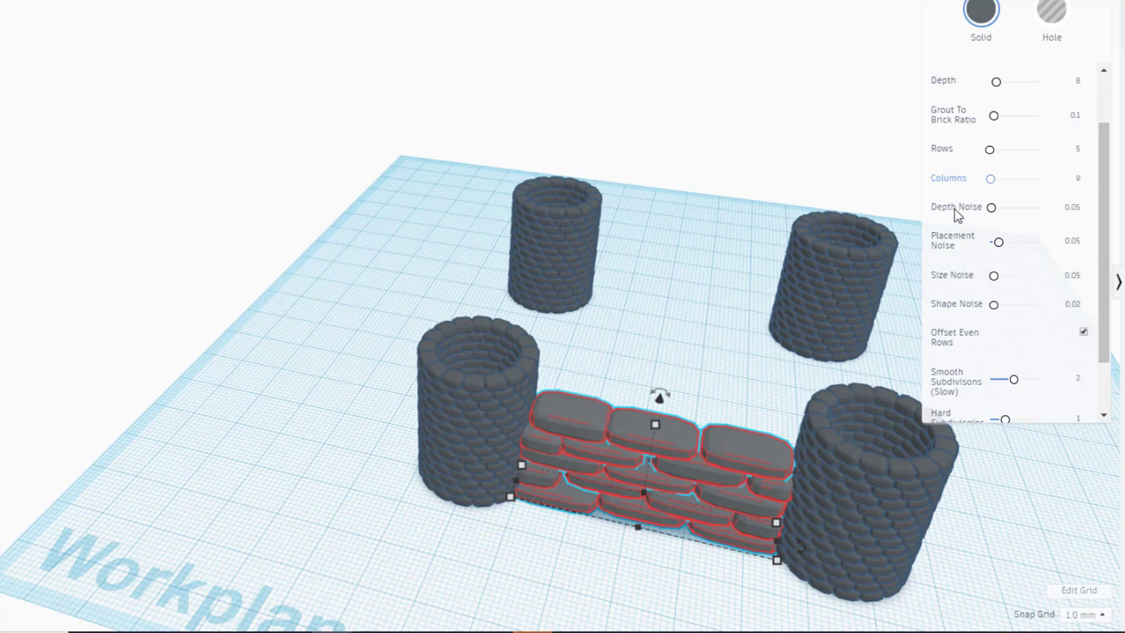
right_click_drag(609, 410, 591, 391)
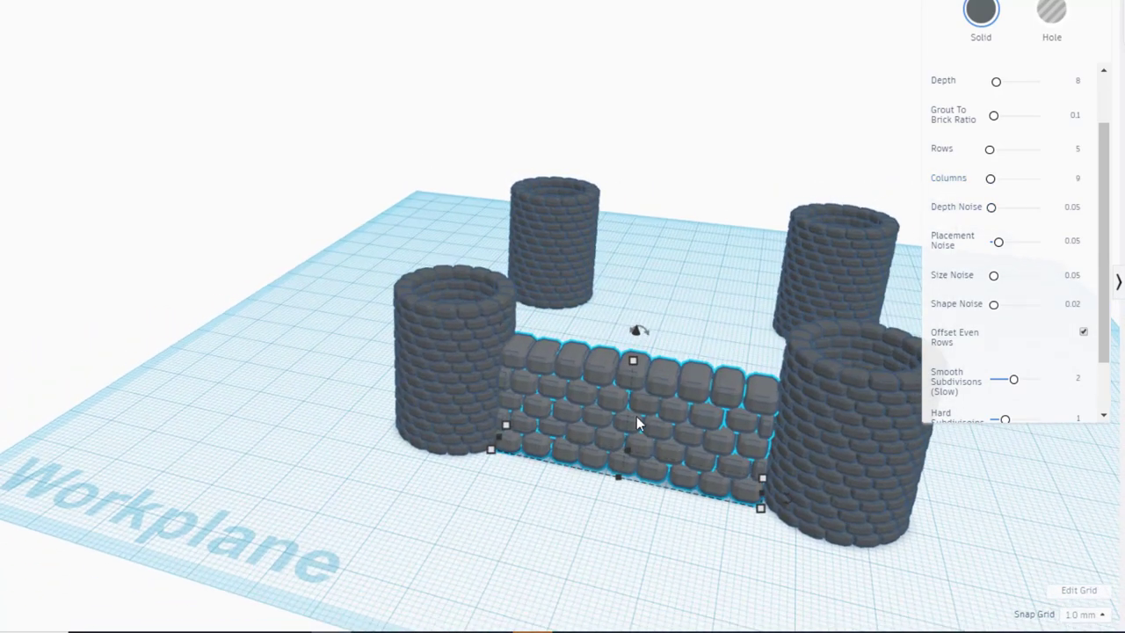
left_click(1079, 152)
type("8")
key("Return")
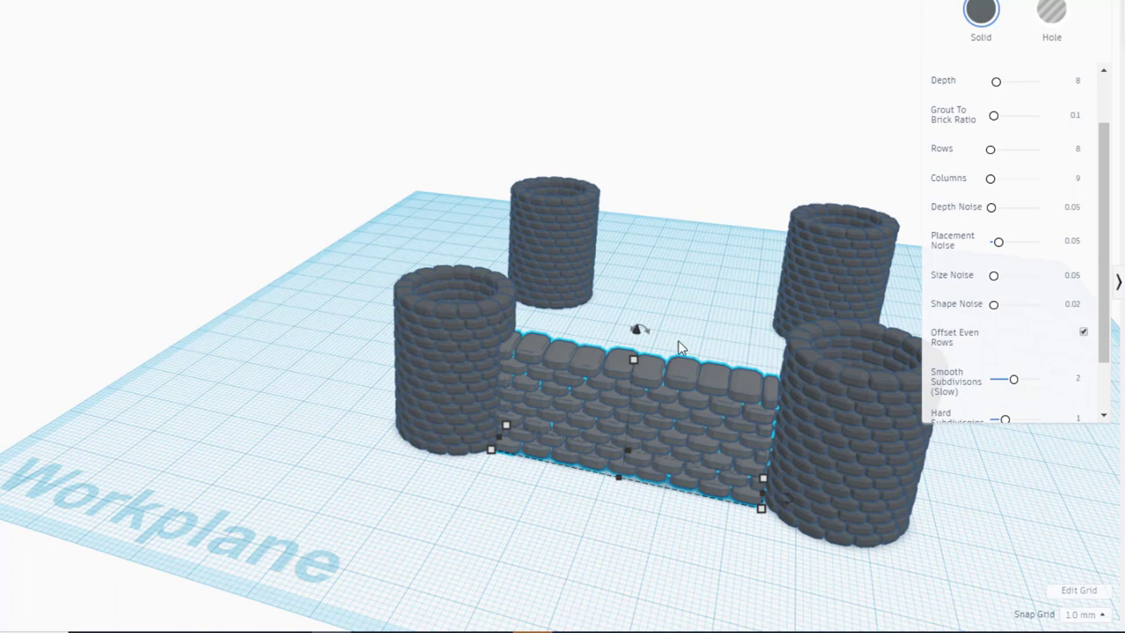
Step: Set the front wall's depth to 5 and drop the wall to the workplane
right_click_drag(668, 335, 363, 522)
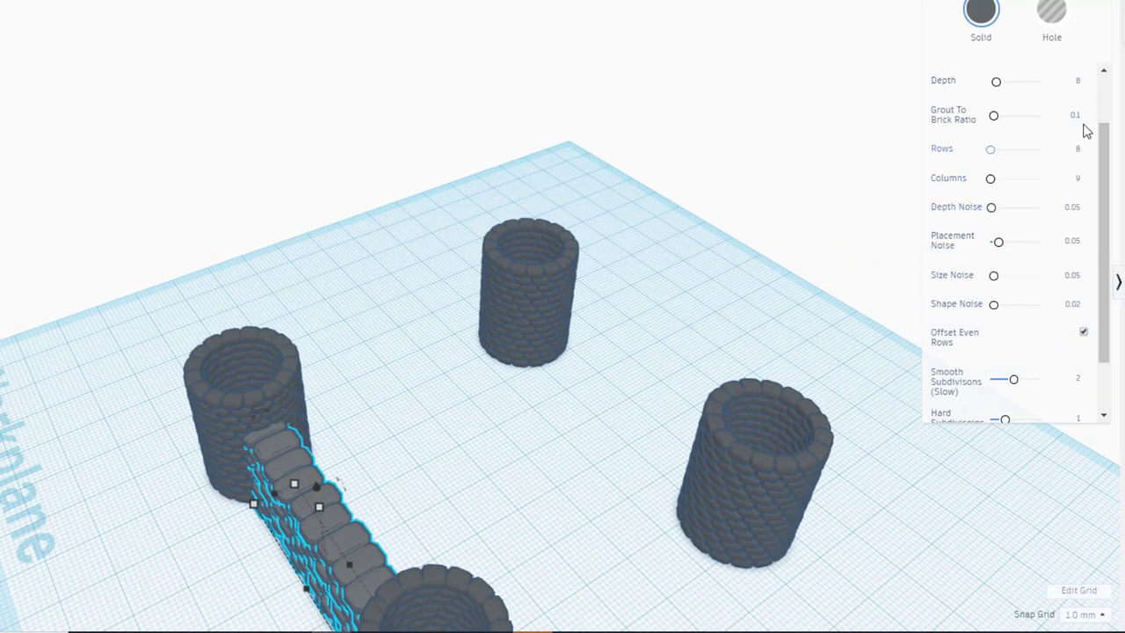
scroll(1083, 126, "up", 3)
left_click(1077, 151)
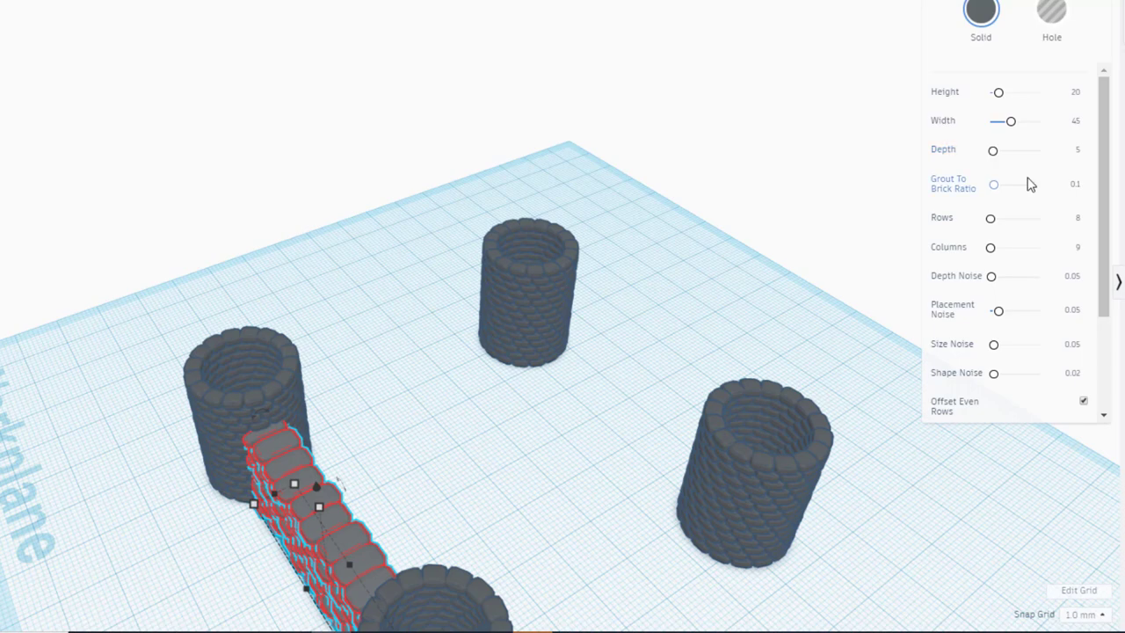
right_click_drag(544, 445, 707, 392)
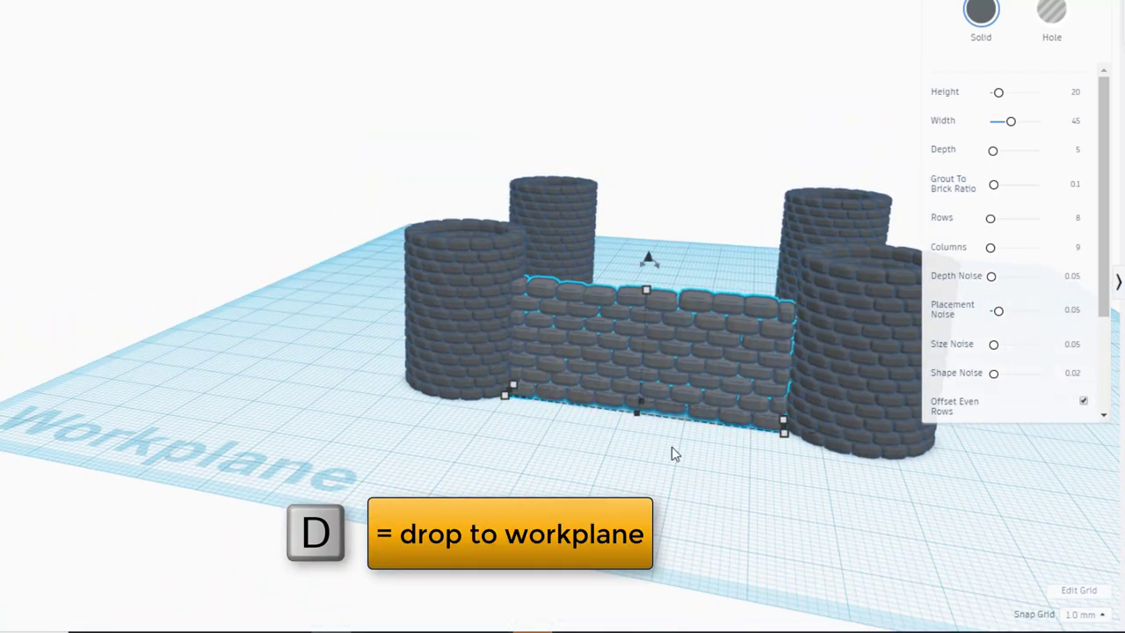
Step: Duplicate the front wall and nudge the copy inward so it sits directly behind the original
right_click_drag(724, 439, 585, 328)
right_click_drag(658, 357, 495, 423)
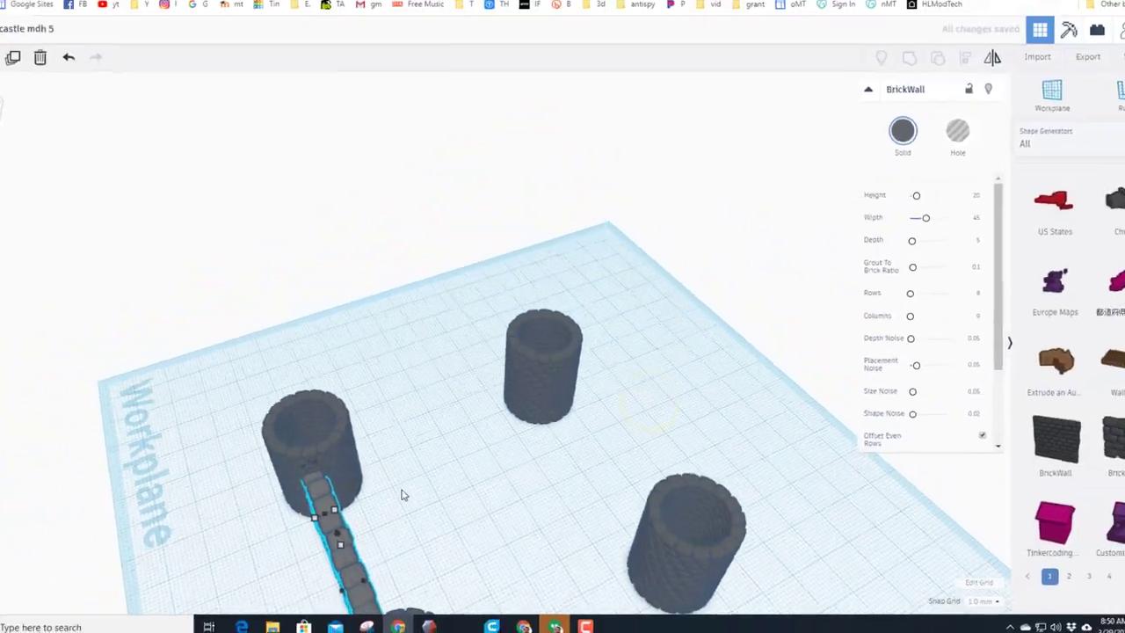
right_click_drag(361, 456, 491, 390)
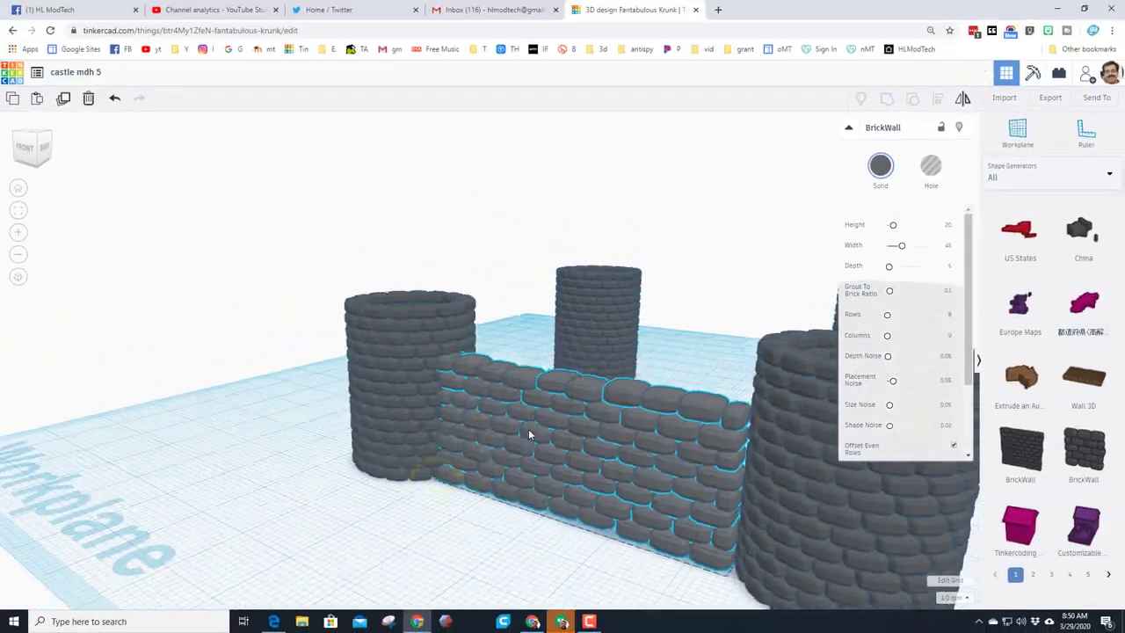
right_click_drag(529, 435, 433, 494)
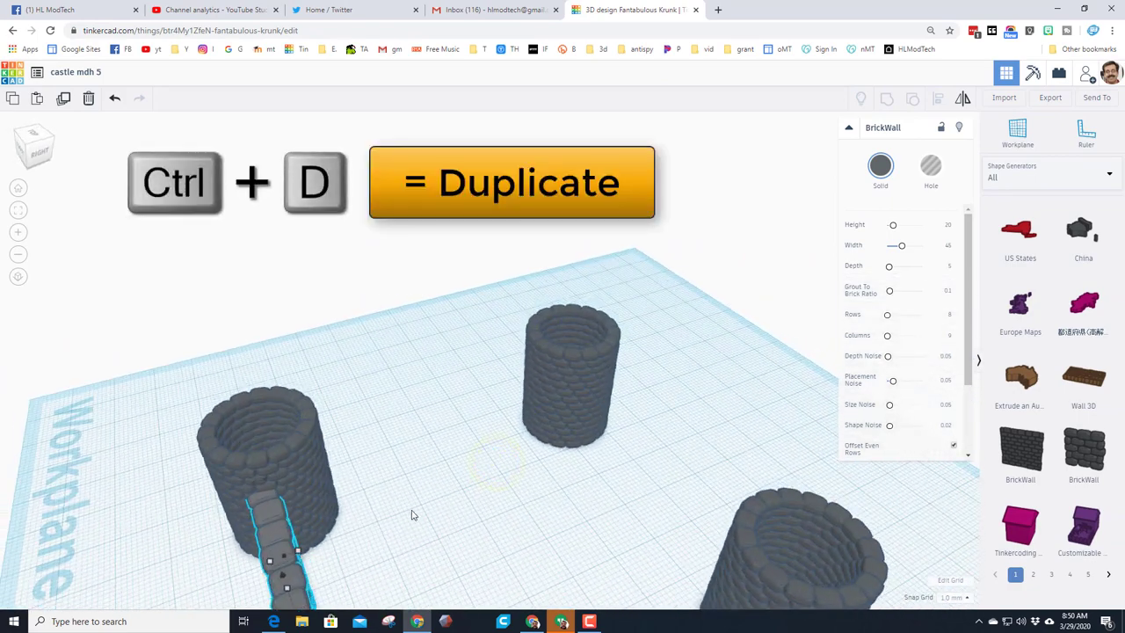
key("ctrl+d")
key("Right")
key("Right")
key("Right")
key("Right")
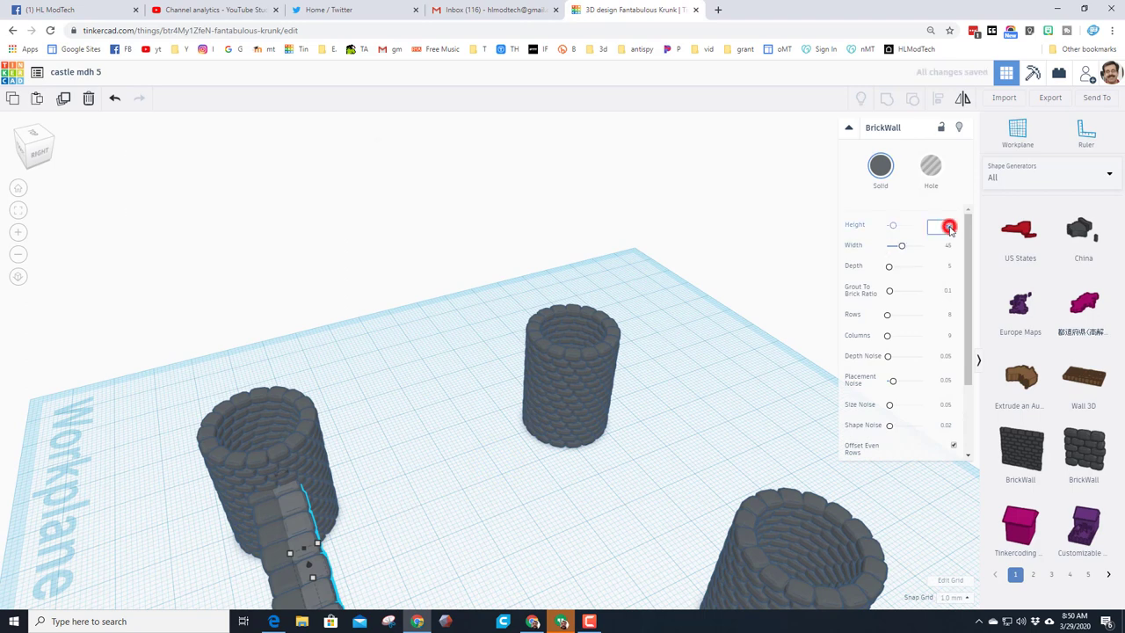
Step: Set the inner wall copy's height to 15 and its depth to 8 to form a walkway
key("Return")
right_click_drag(481, 455, 522, 409)
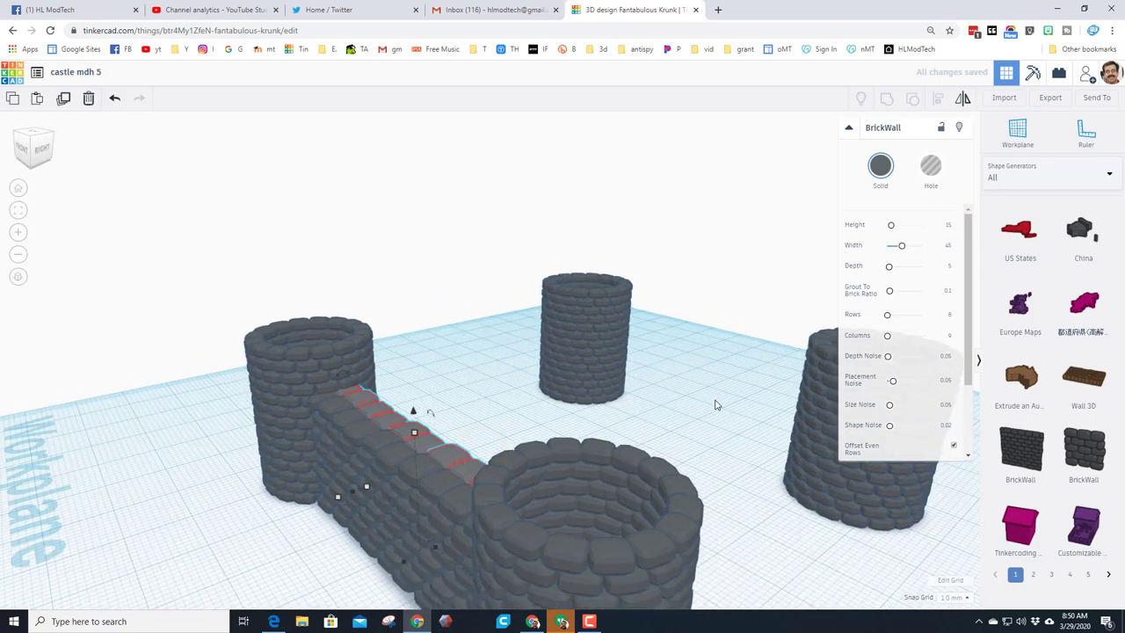
right_click_drag(710, 402, 868, 337)
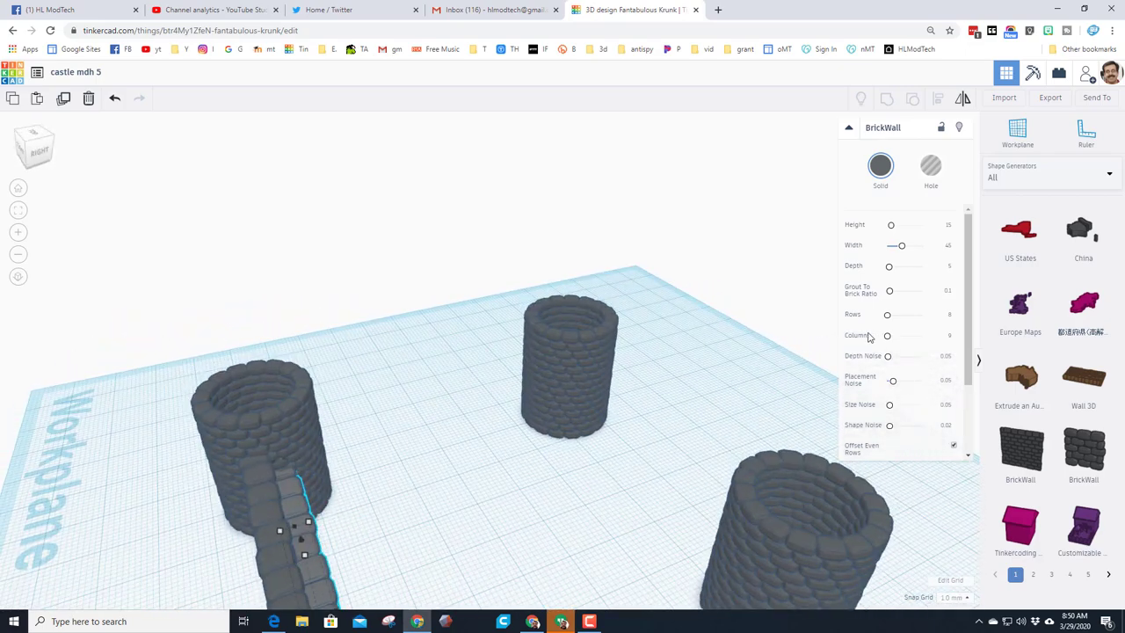
left_click(950, 269)
key("Return")
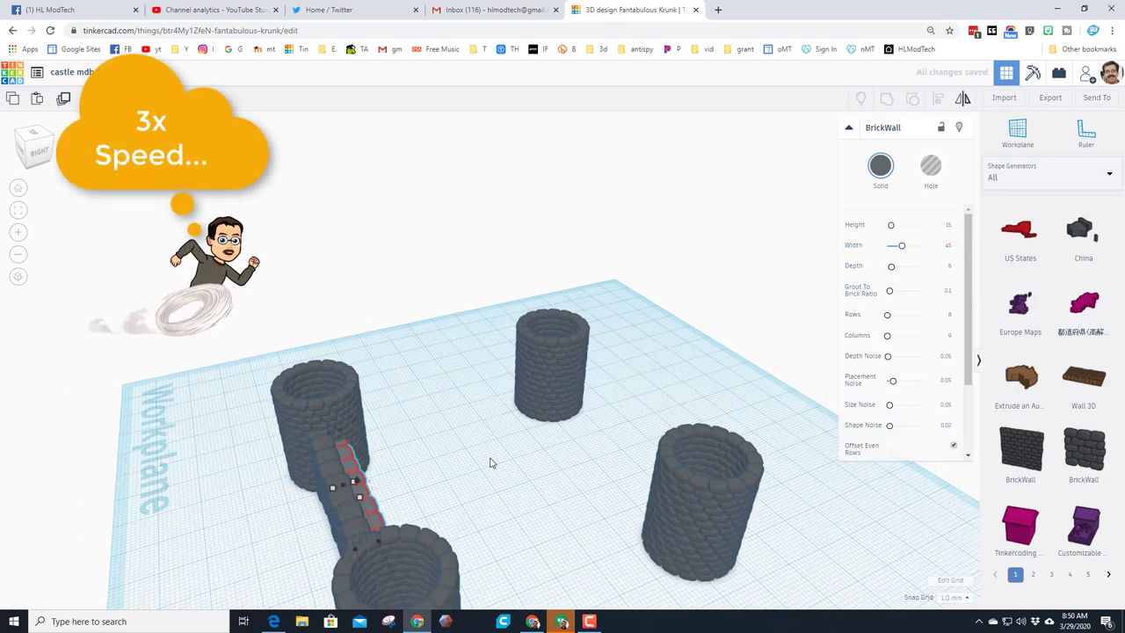
Step: Duplicate the front wall and its walkway together and nudge the copies across the workplane between the two opposite towers
right_click_drag(619, 444, 587, 459)
left_click_drag(303, 517, 428, 505)
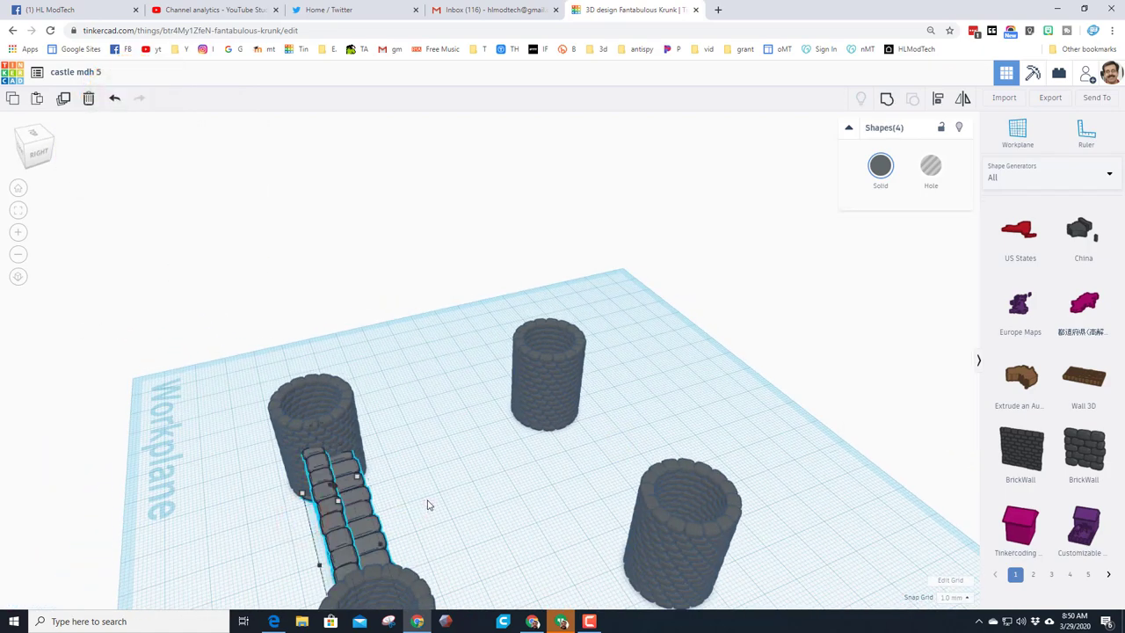
key("ctrl+d")
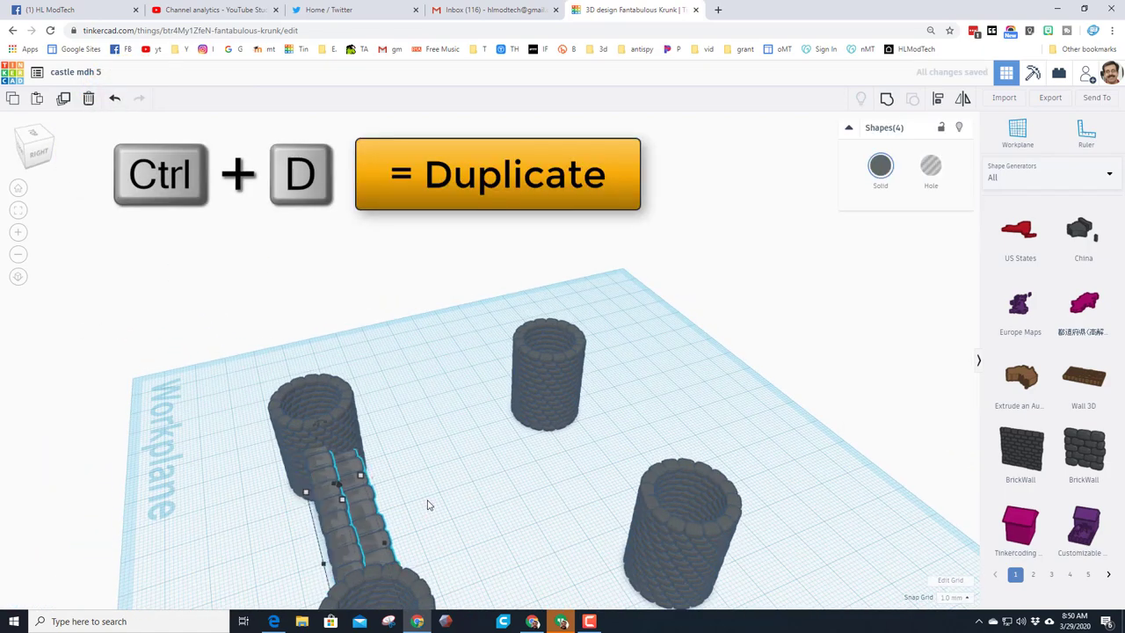
key("Right")
key("Right")
key("Right")
key("Right")
key("Right")
key("Right")
key("Right")
key("Right")
key("Right")
key("Right")
key("Right")
key("Right")
key("Right")
key("Right")
key("Right")
key("Right")
key("Right")
key("Right")
key("Right")
key("Right")
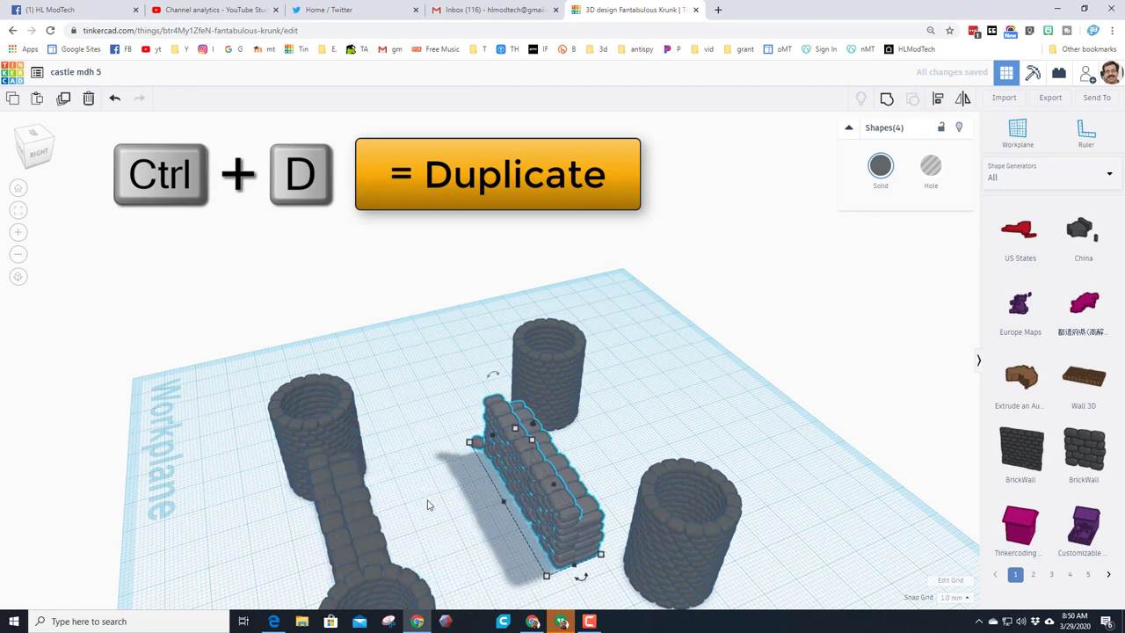
key("Up")
key("Up")
key("Up")
key("Up")
key("Up")
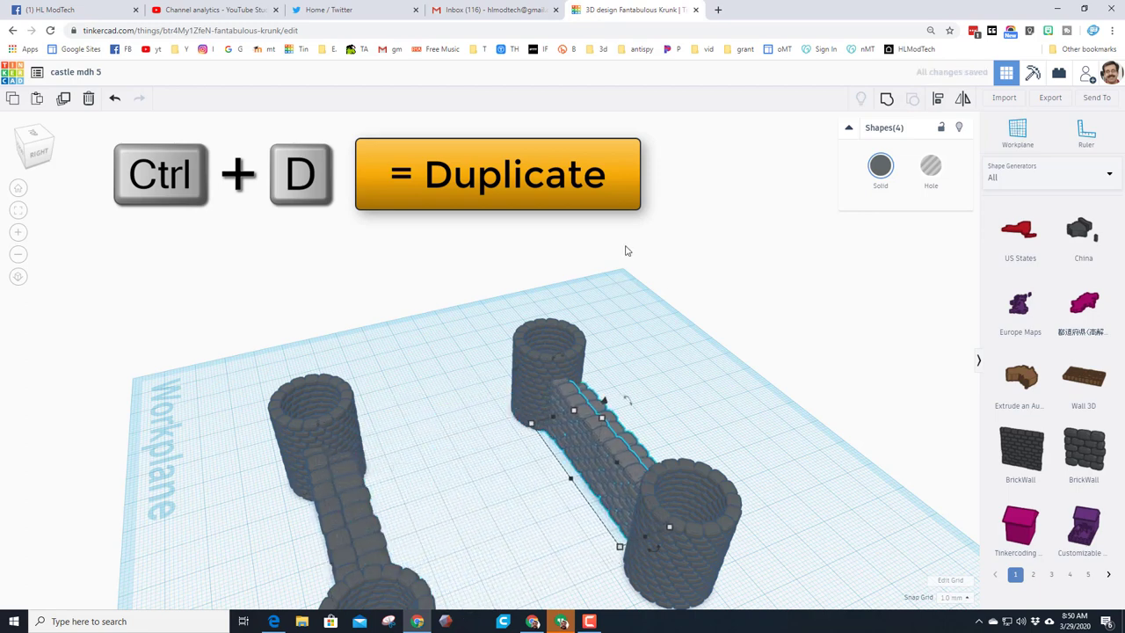
Step: Mirror the copied wall pair across its thickness so the lower walkway faces the inside of the castle
key("m")
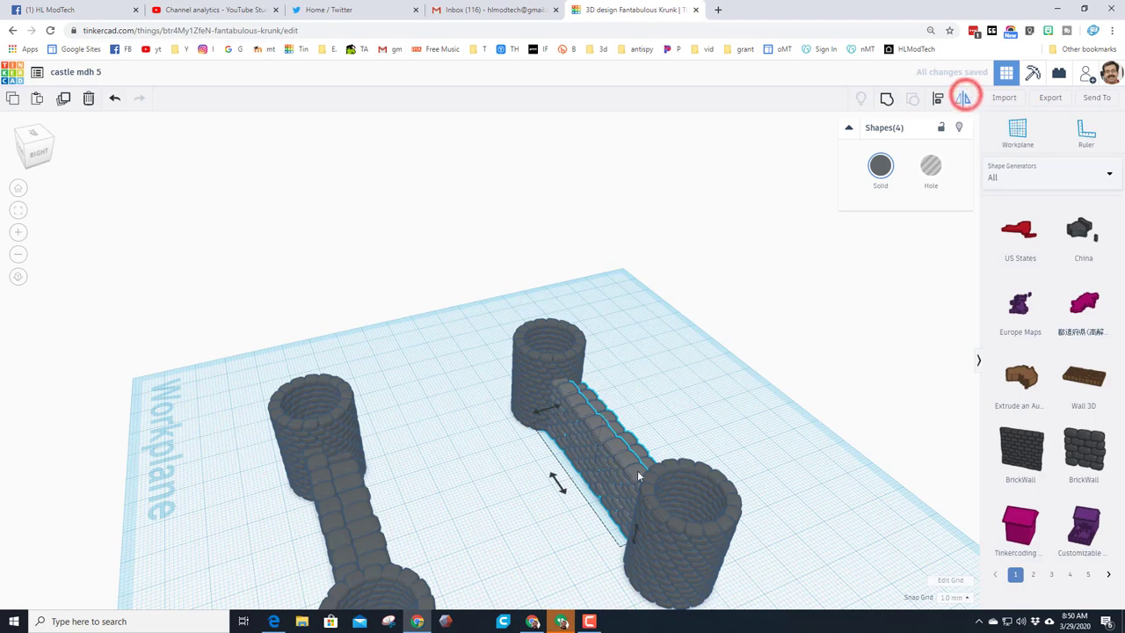
left_click(548, 408)
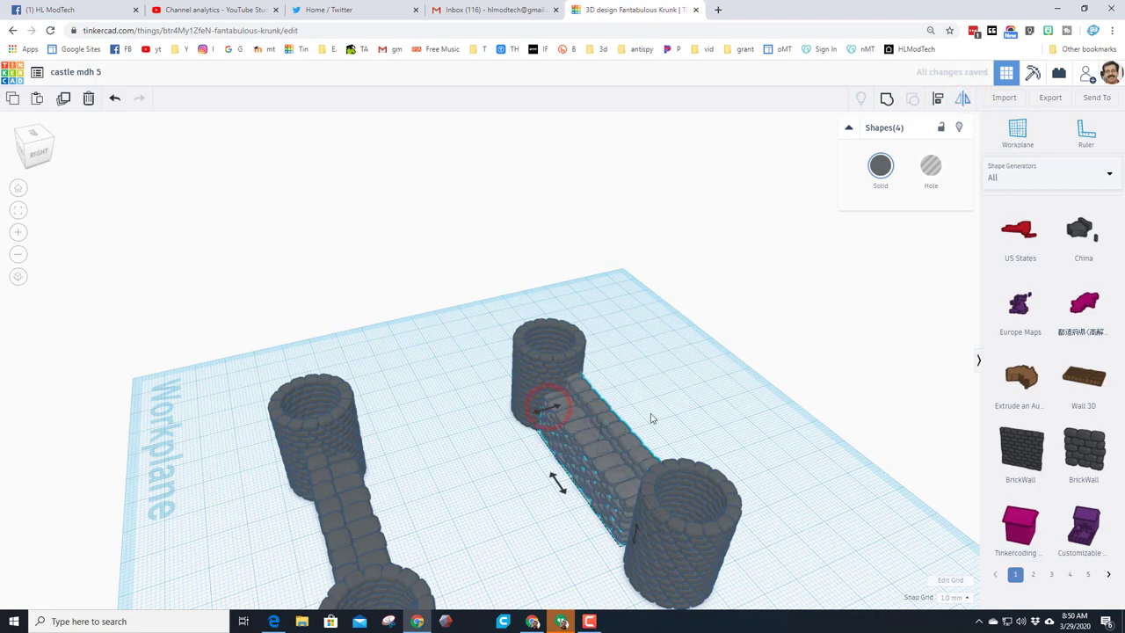
right_click_drag(512, 480, 393, 502)
left_click(392, 502)
Step: Duplicate both opposite wall pairs together and rotate the copies a quarter turn to span the two open sides
left_click_drag(243, 495, 573, 503)
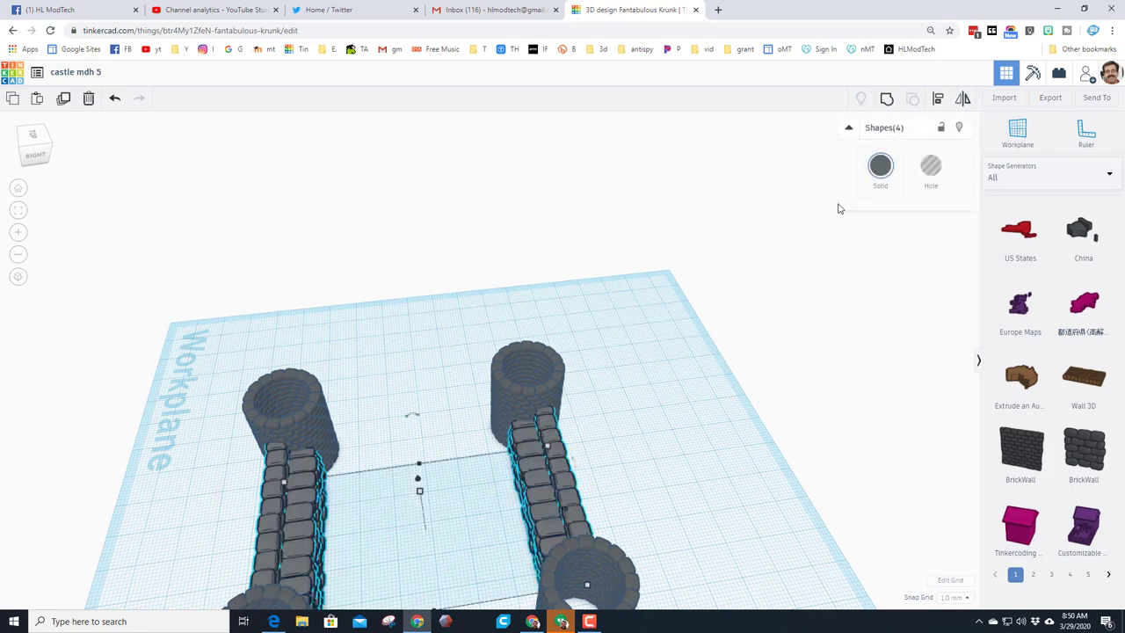
key("f")
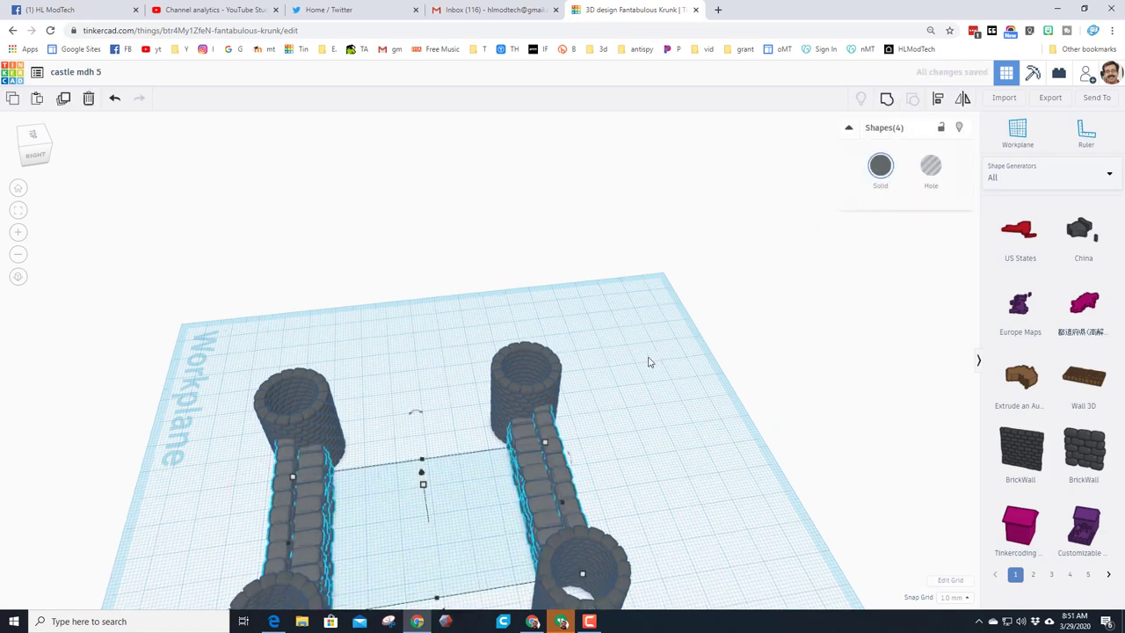
left_click_drag(456, 522, 370, 483)
left_click(427, 477)
scroll(432, 491, "up", 3)
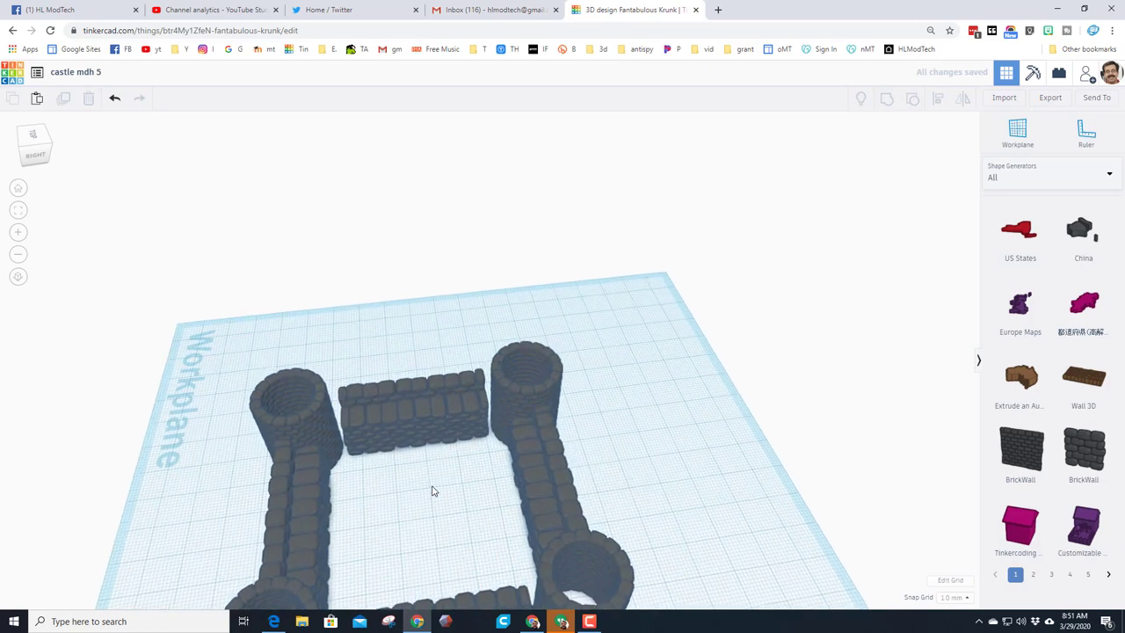
scroll(422, 453, "down", 3)
left_click(426, 338)
scroll(420, 475, "up", 2)
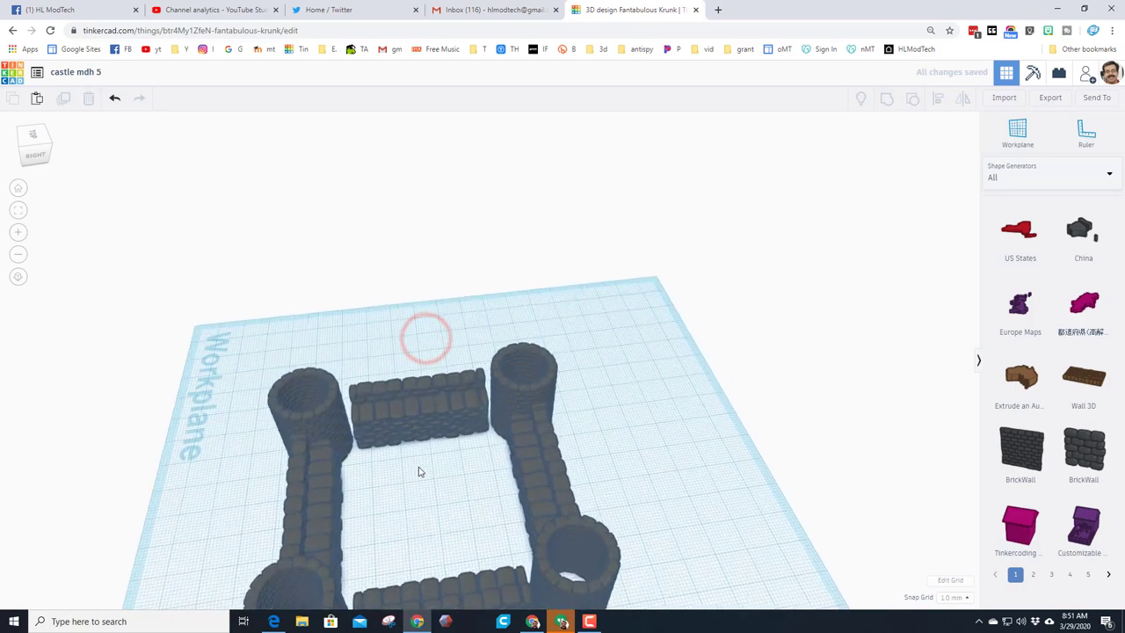
Step: Select both rotated wall pairs together and nudge them toward the front wall until their ends meet its towers
right_click_drag(409, 466, 411, 435)
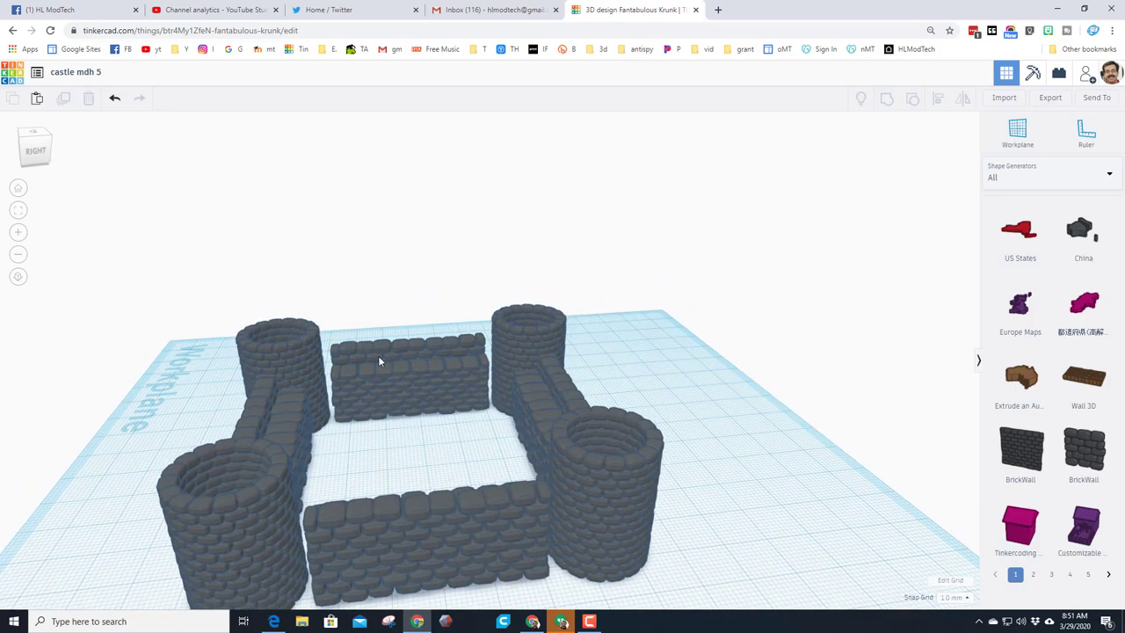
left_click(381, 367)
left_click(403, 437)
left_click_drag(394, 315, 438, 564)
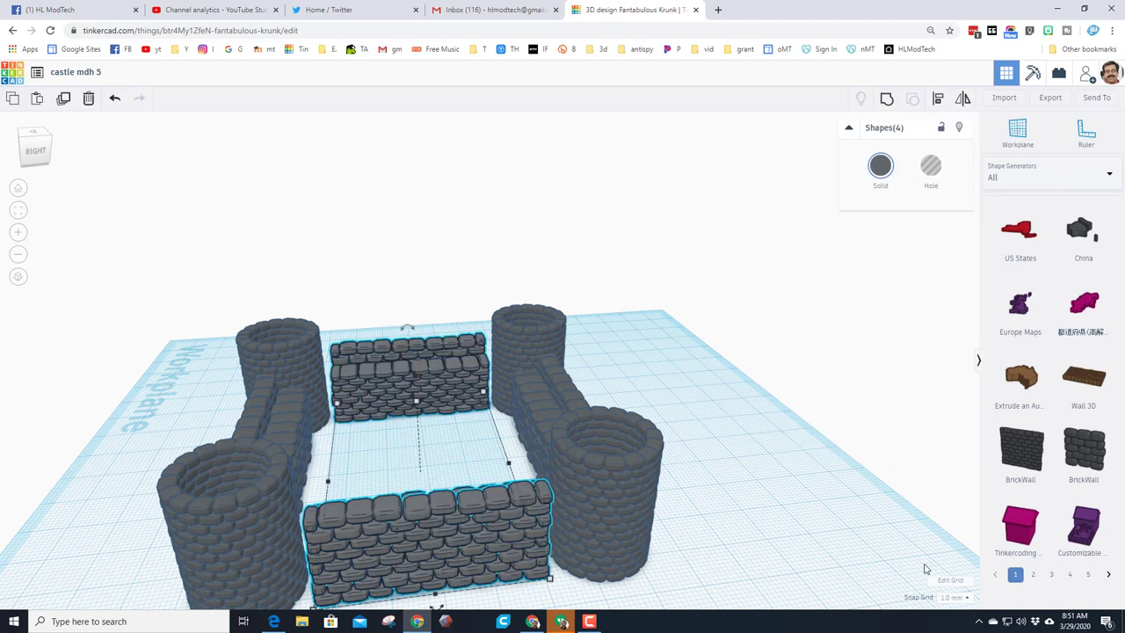
key("Left")
key("Left")
key("Left")
key("Left")
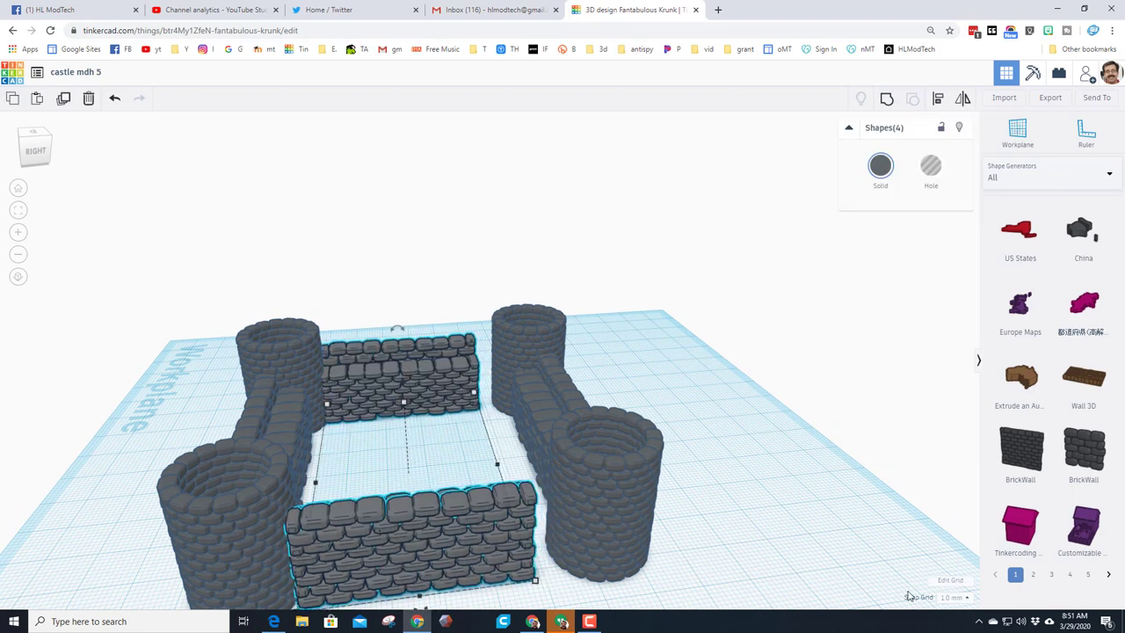
key("Left")
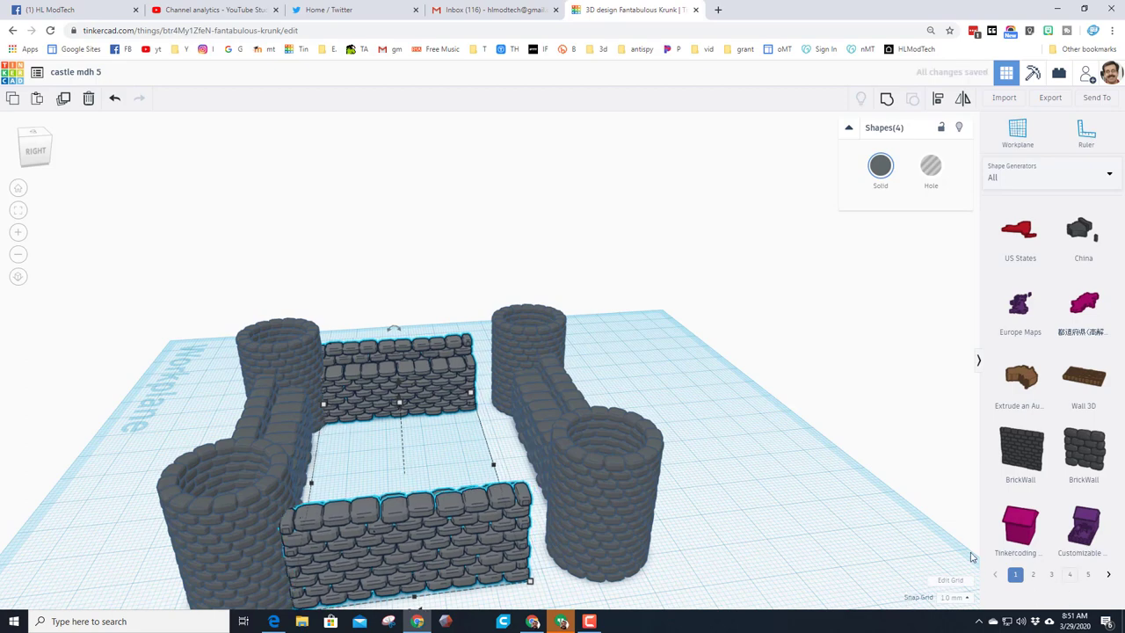
right_click_drag(864, 528, 731, 539)
right_click_drag(730, 540, 791, 547)
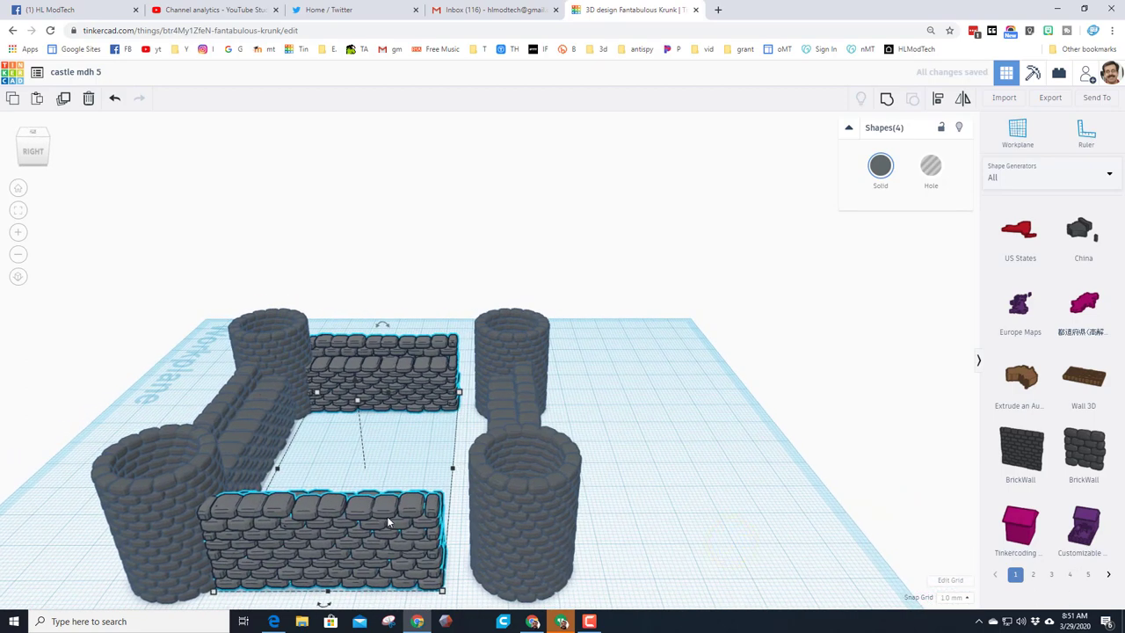
Step: Try to nudge the back towers and the wall between them toward the side walls, and undo the move
left_click_drag(465, 294, 562, 536)
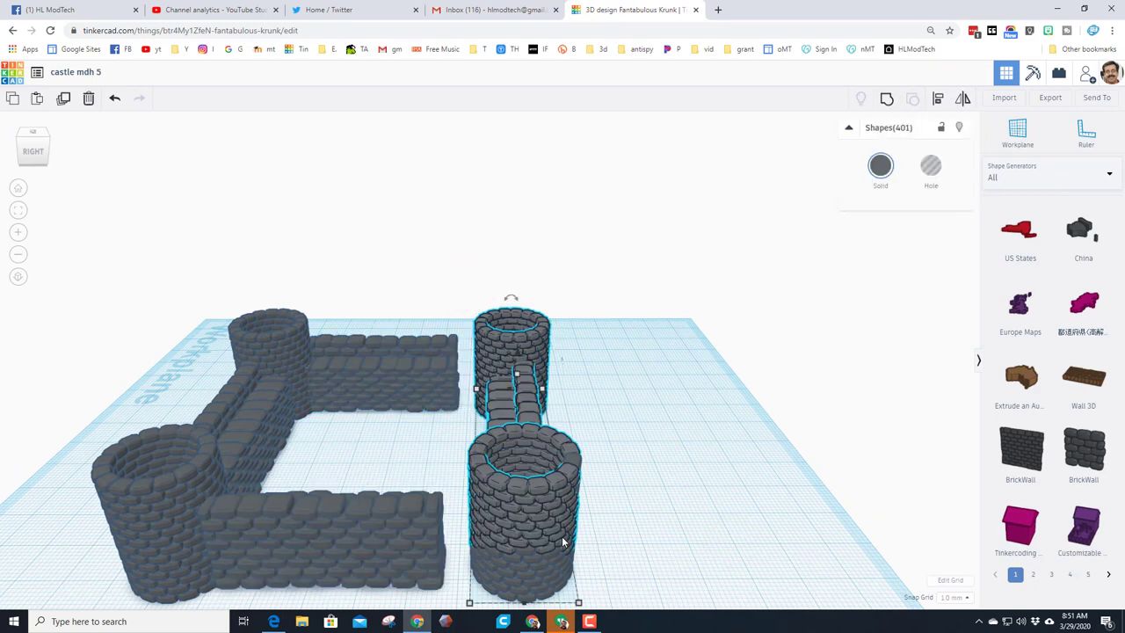
key("Left")
key("Left")
key("Left")
key("Left")
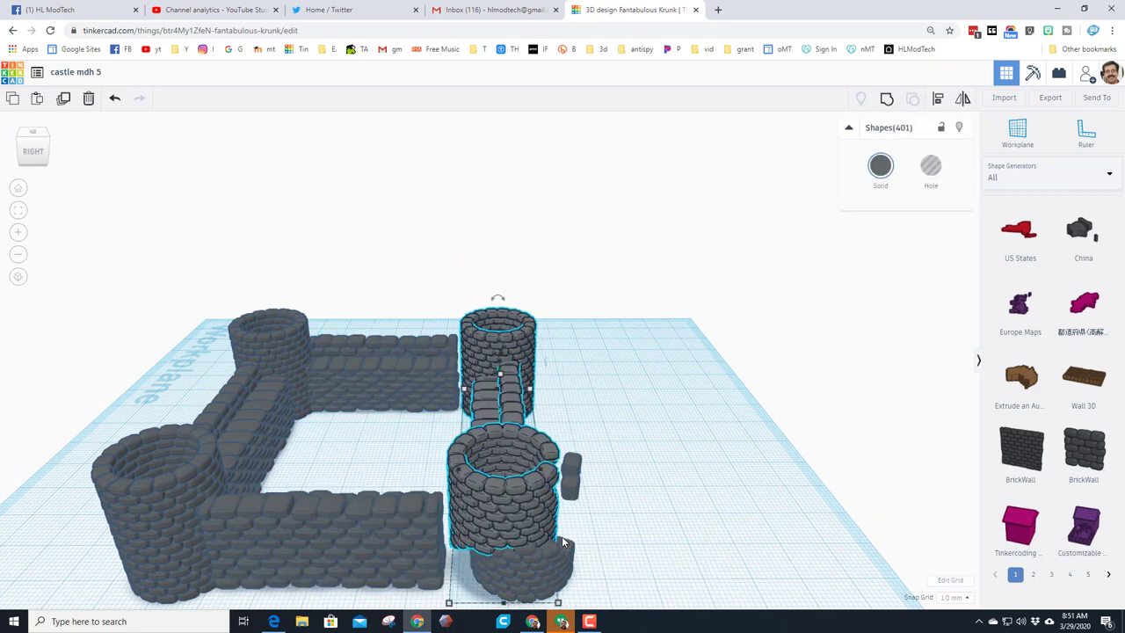
scroll(561, 536, "down", 4)
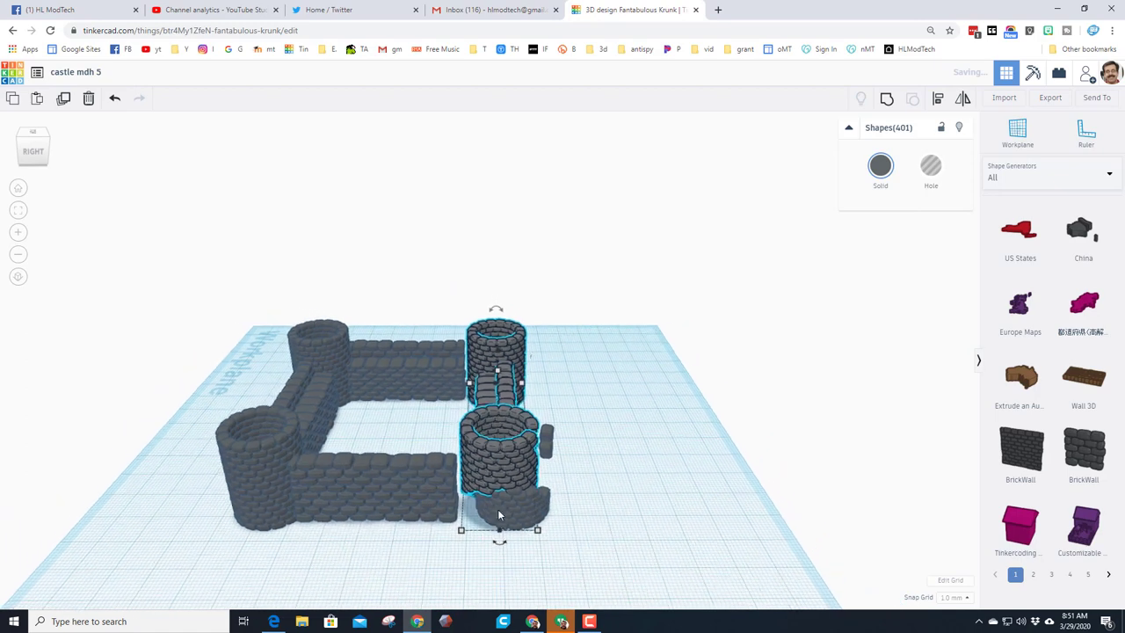
left_click(115, 101)
left_click(475, 261)
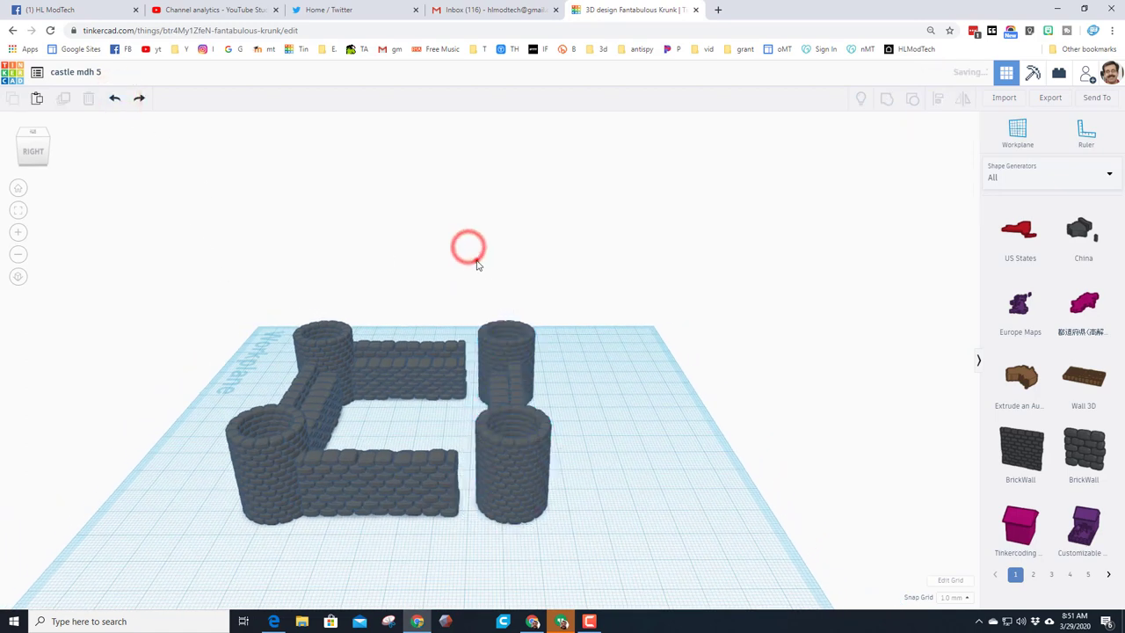
Step: Select both complete back towers with the wall between them and nudge them against the ends of the side walls
left_click_drag(476, 260, 564, 537)
key("Left")
key("Left")
key("Left")
key("Left")
key("Left")
key("Left")
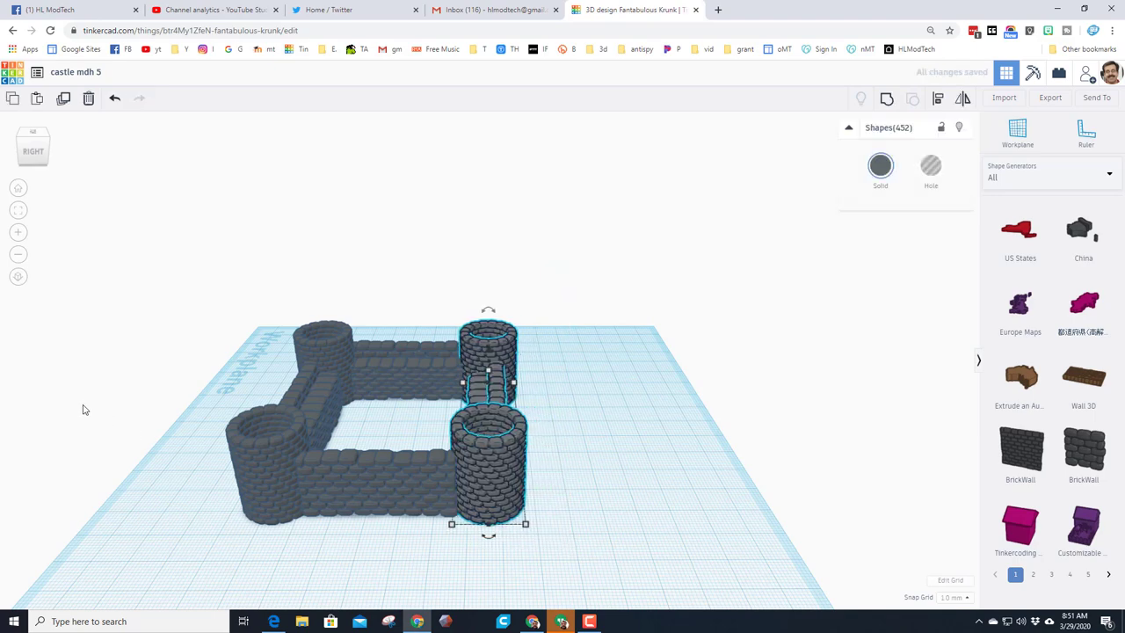
Step: Place a solid box from Basic Shapes on the workplane in front of the castle's front wall
right_click_drag(90, 413, 72, 250)
scroll(417, 425, "up", 4)
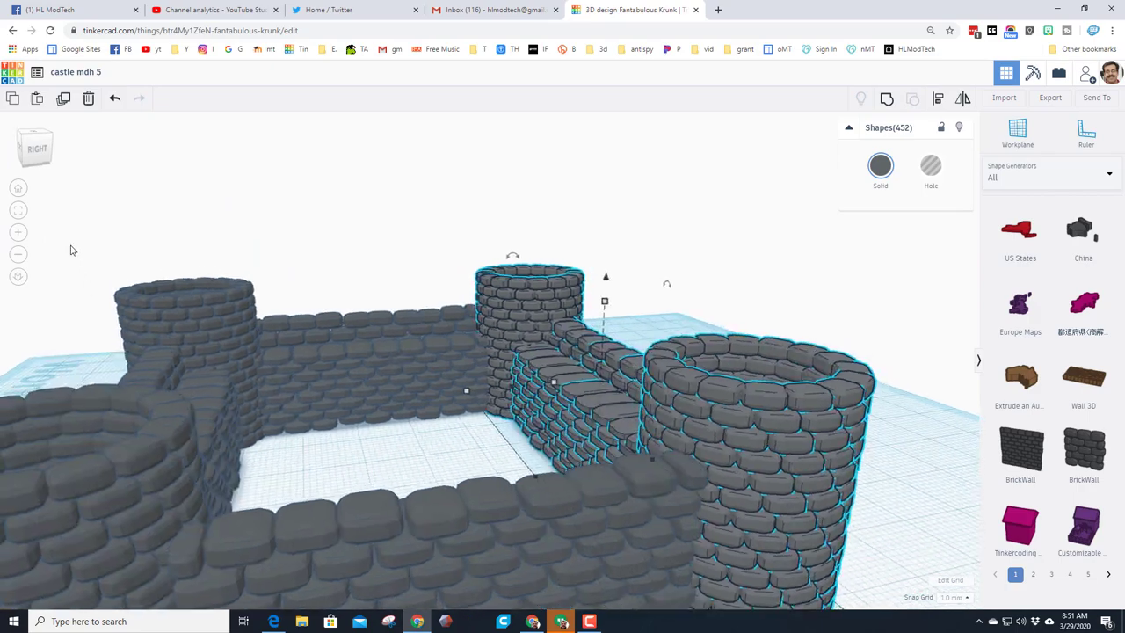
left_click(23, 148)
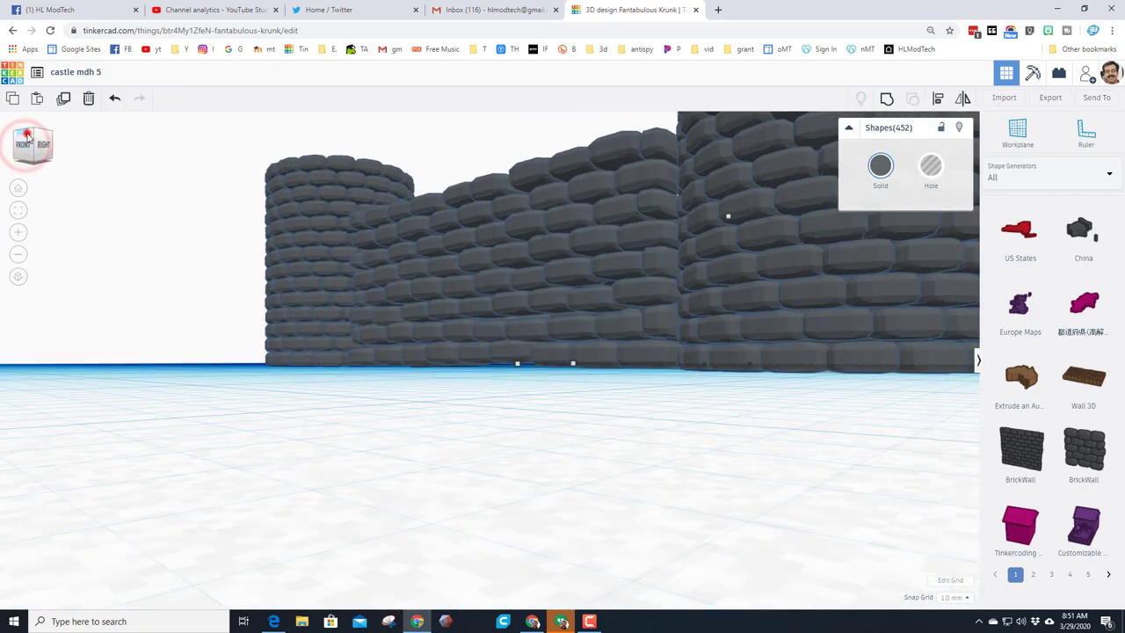
left_click(26, 138)
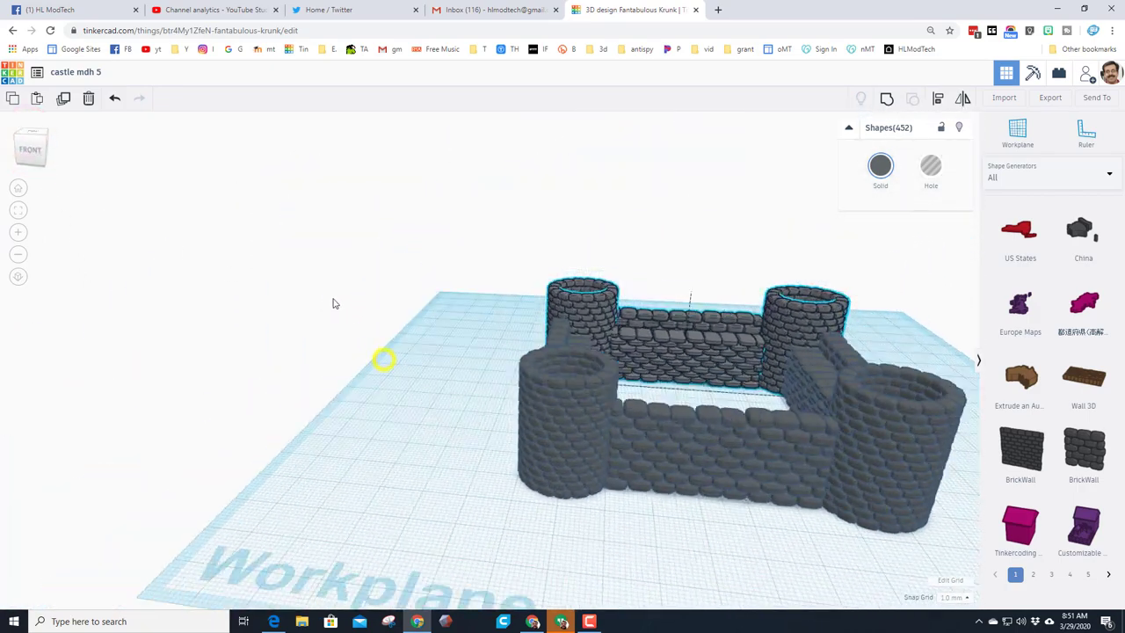
right_click_drag(332, 303, 435, 382)
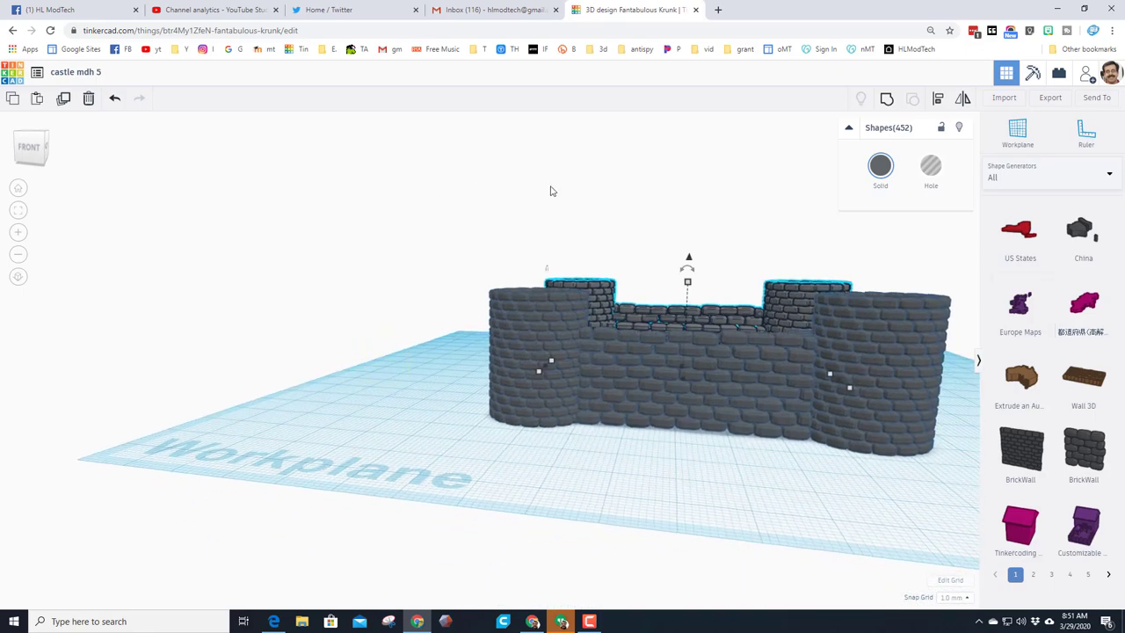
left_click(1019, 172)
left_click(1021, 219)
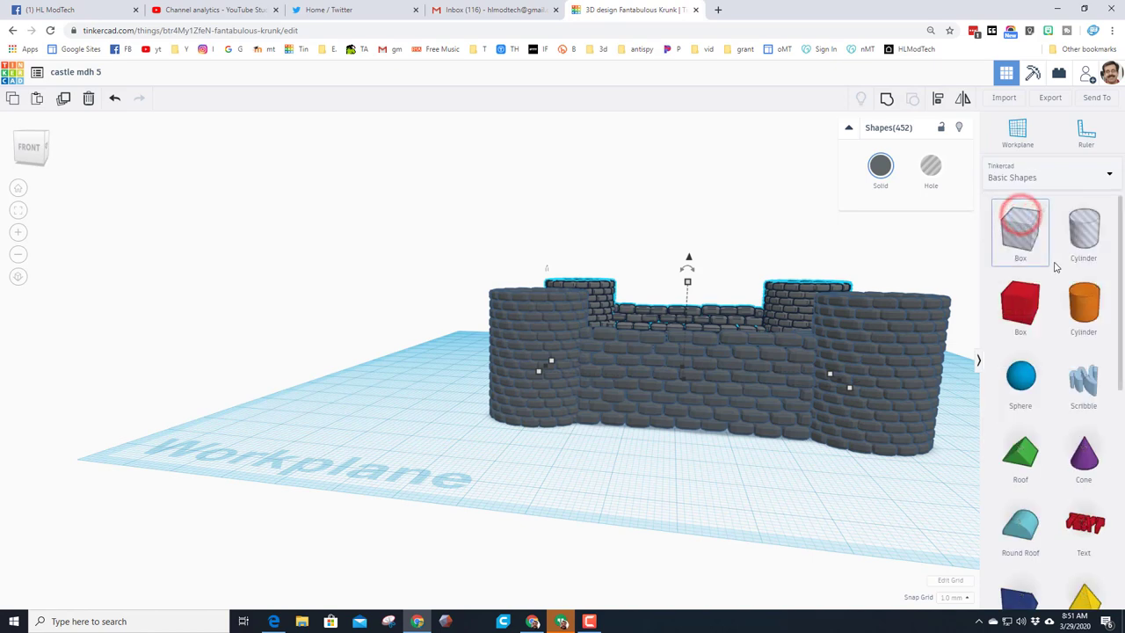
scroll(1044, 325, "down", 2)
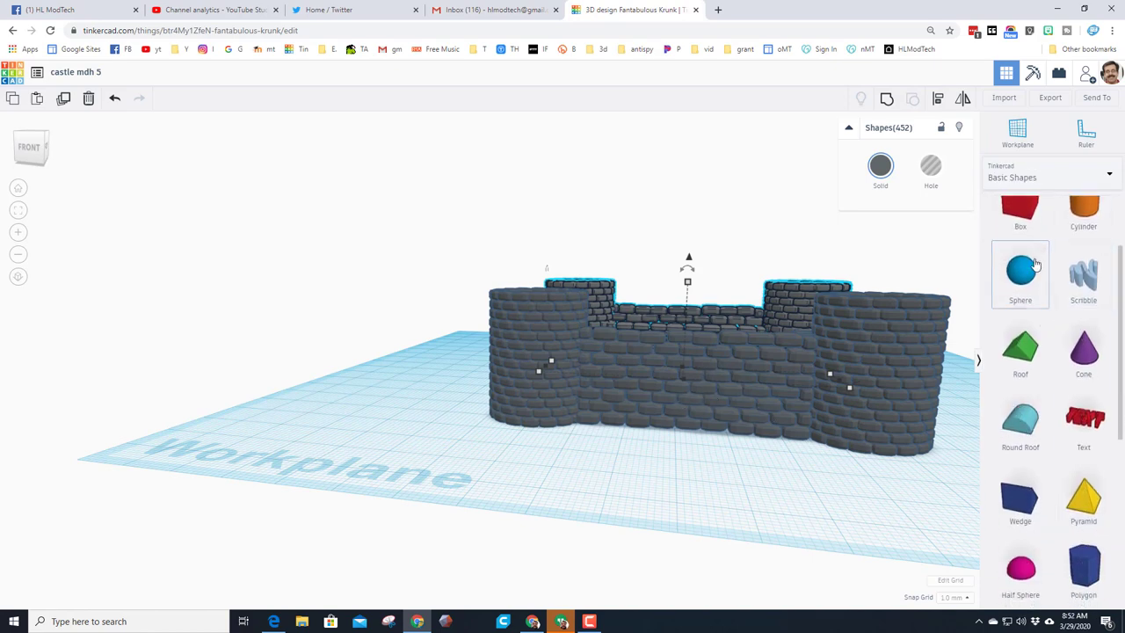
left_click_drag(1018, 212, 741, 490)
Step: Set the box's width to 10 mm and its height to 12 mm
mouse_move(766, 508)
left_click(693, 539)
type("10")
key("Return")
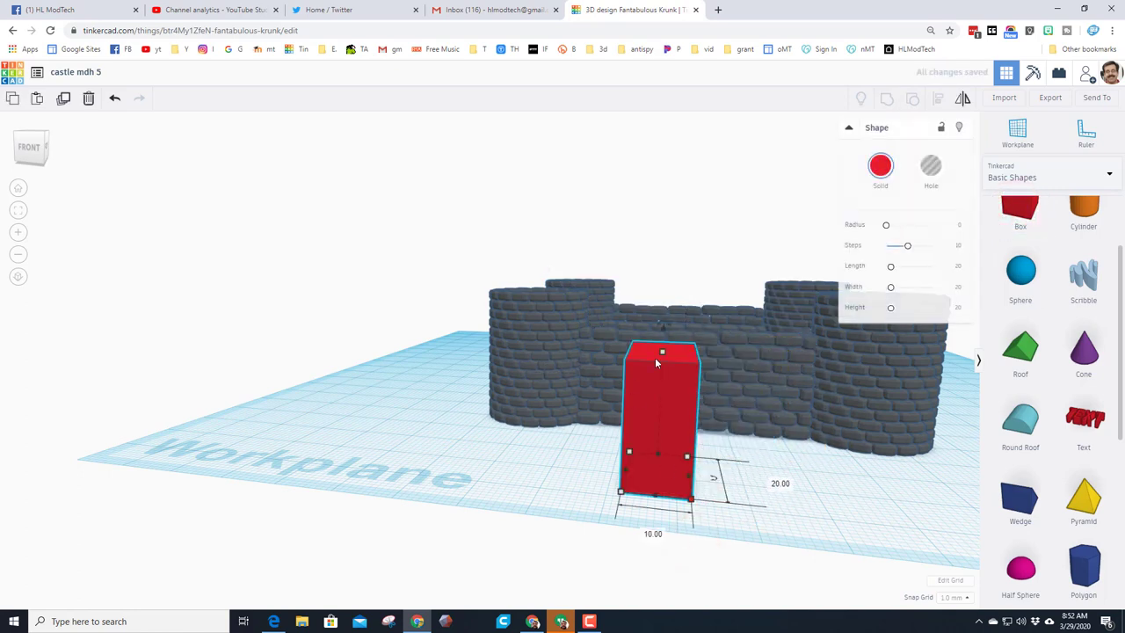
mouse_move(663, 353)
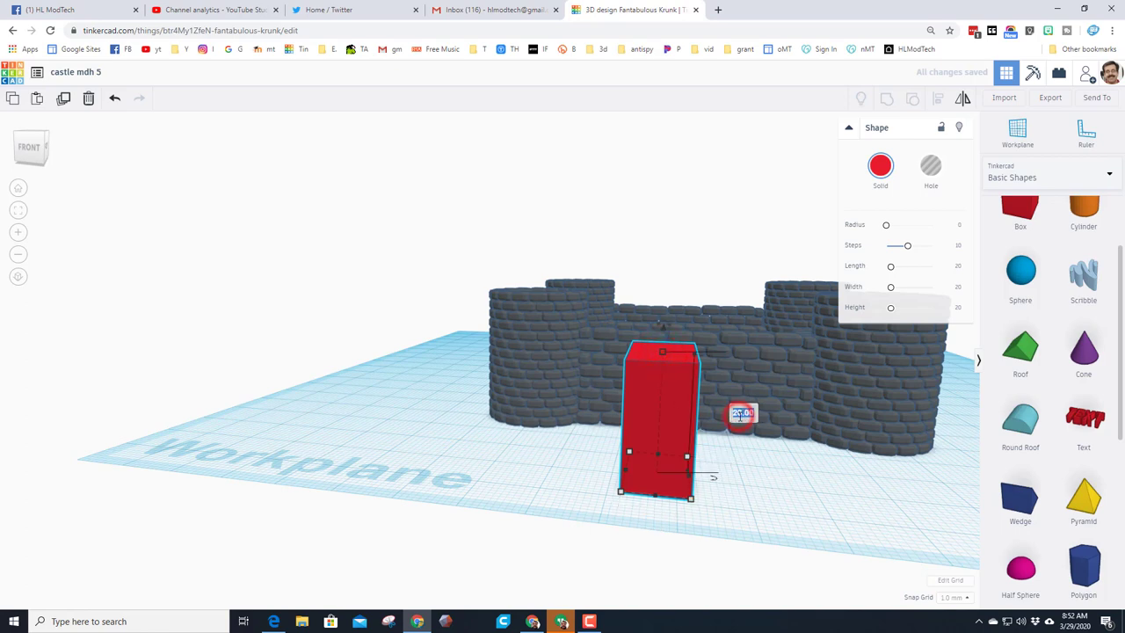
key("Return")
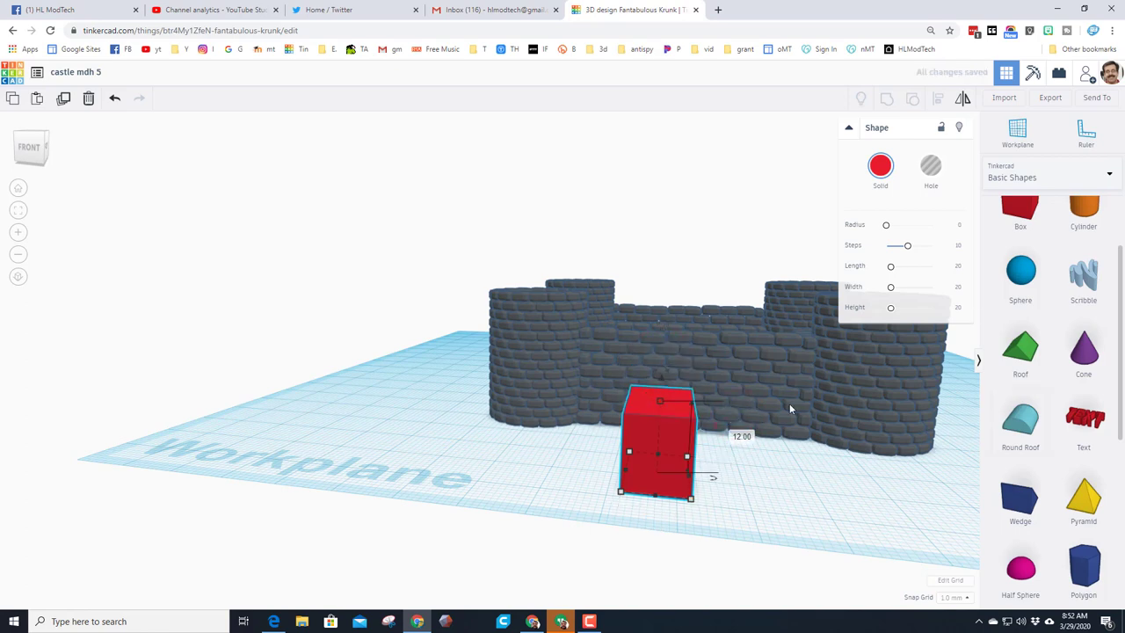
Step: Set a temporary workplane on the box's top face and place a Round Roof on it
left_click(1037, 139)
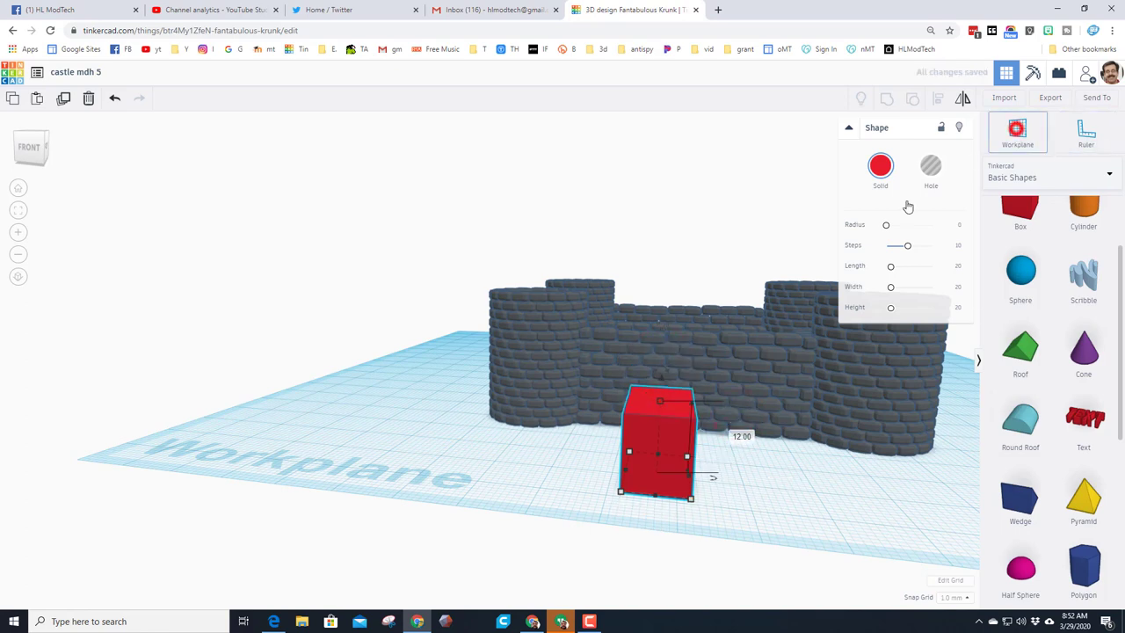
left_click(668, 397)
left_click(657, 404)
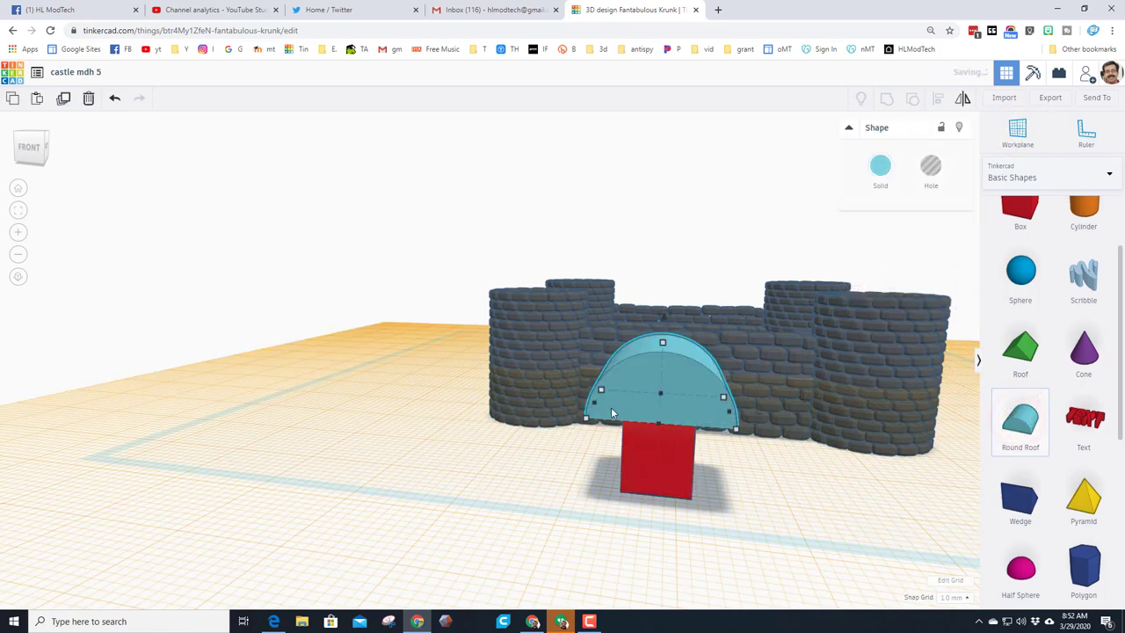
Step: Set the Round Roof's width to 10 mm and its height to 5 mm
left_click(655, 455)
type("10")
key("Return")
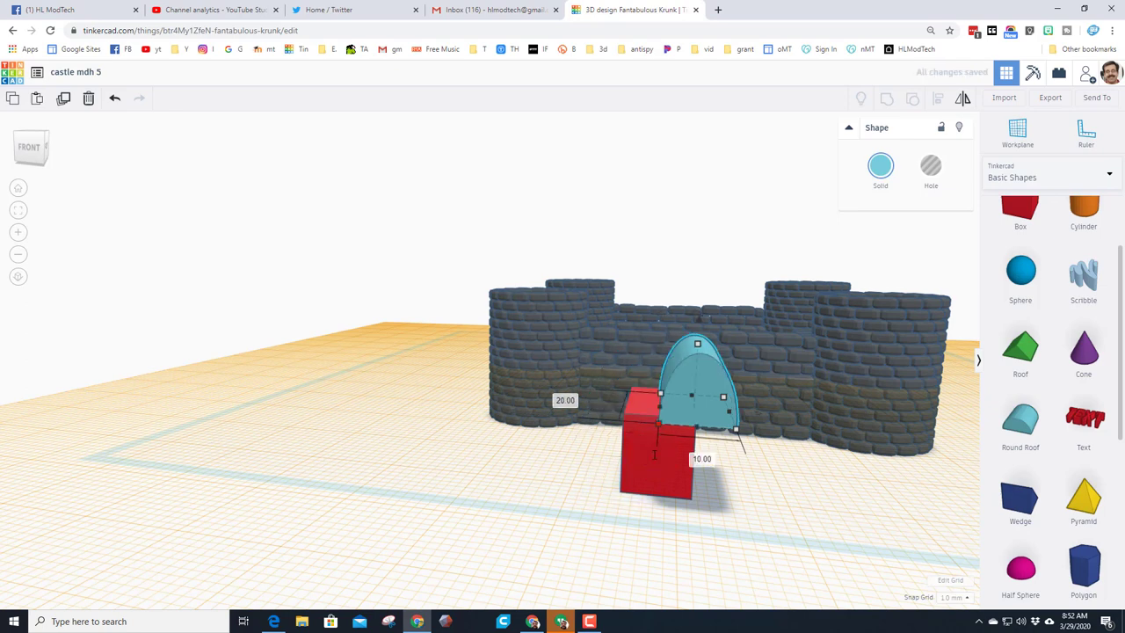
left_click(697, 344)
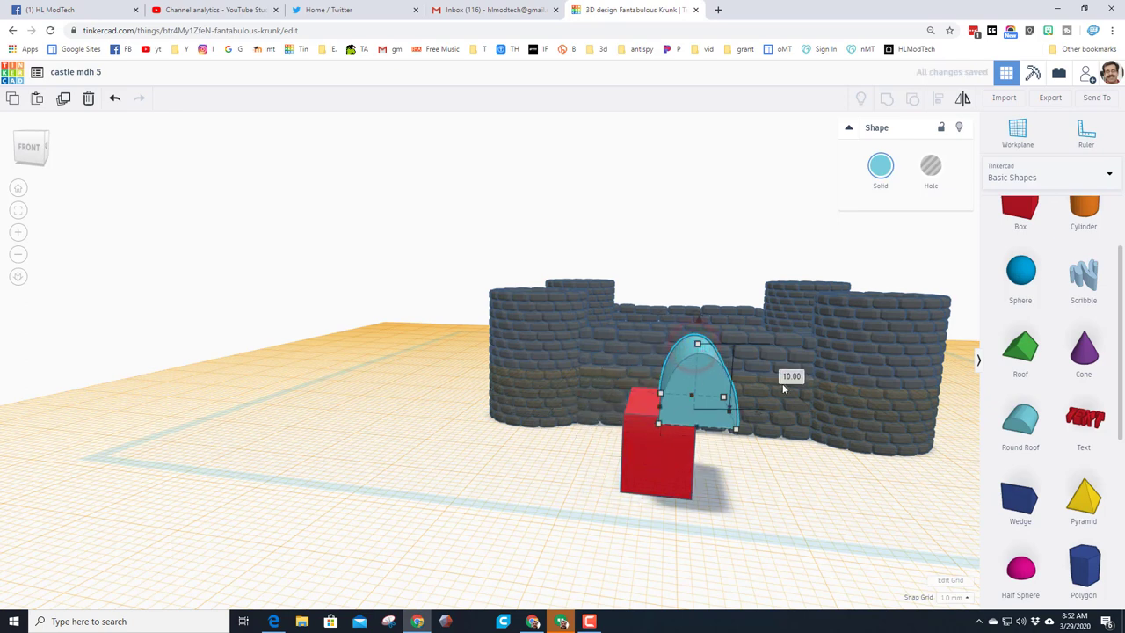
type("5")
key("Return")
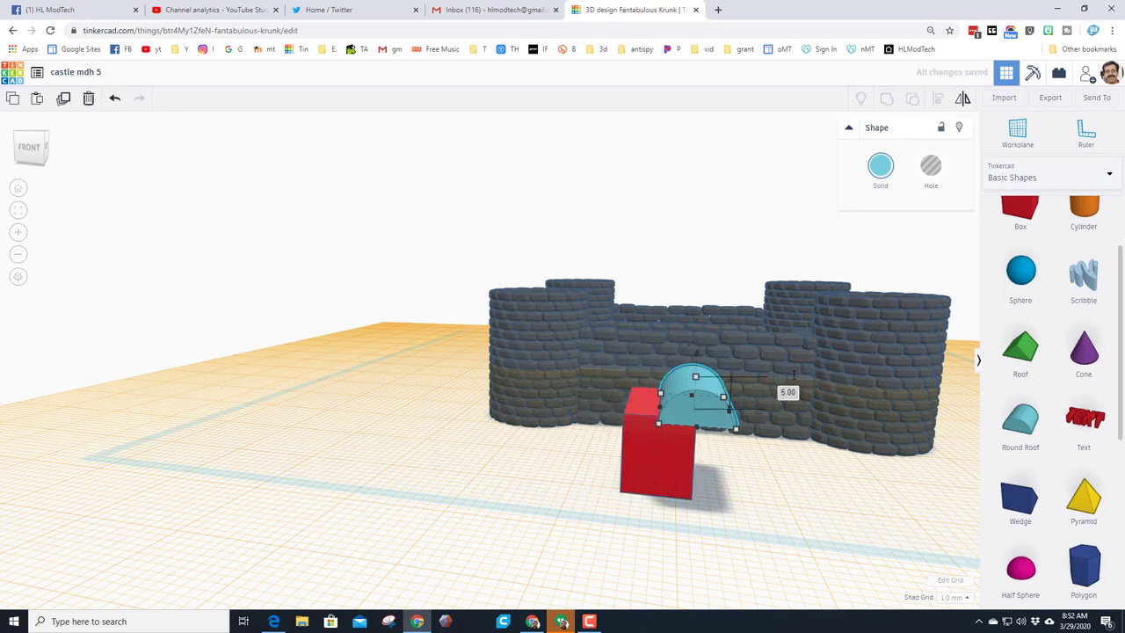
Step: Return the workplane to the original base grid
right_click_drag(719, 475, 594, 538)
left_click_drag(584, 516, 569, 503)
scroll(576, 525, "up", 1)
right_click_drag(576, 524, 536, 527)
scroll(622, 489, "up", 3)
key("w")
left_click(537, 587)
Step: Select the box and Round Roof together and align them so the roof sits centred over the box
left_click_drag(326, 484, 422, 532)
left_click(940, 100)
scroll(663, 364, "down", 5)
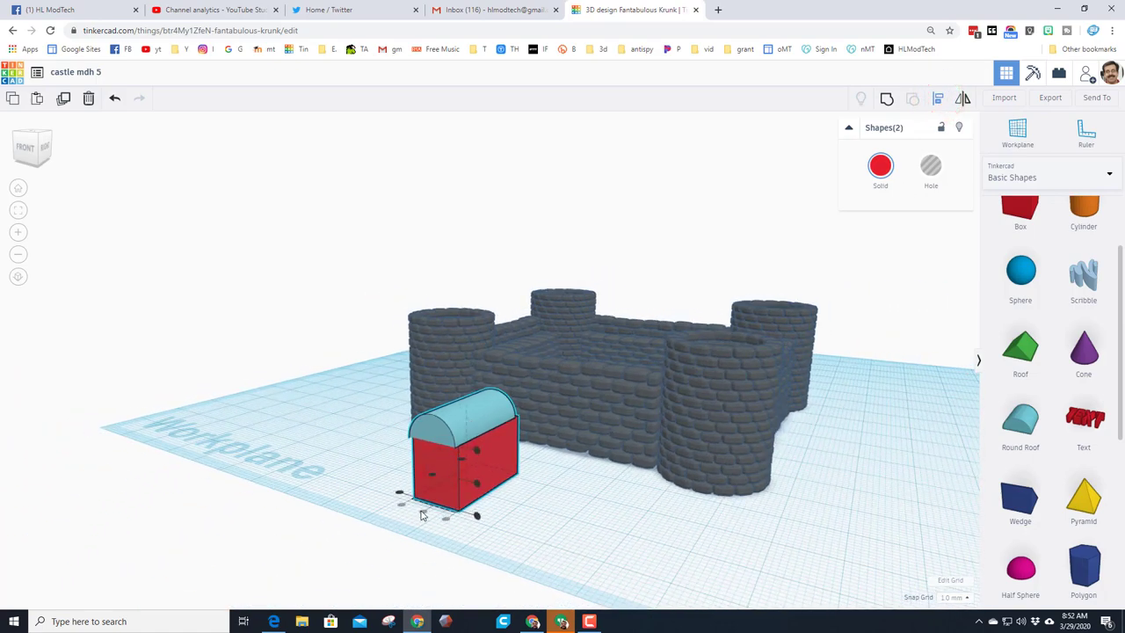
Step: Finish centring the Round Roof over the box and group the two into one solid arched shape
left_click(400, 495)
left_click(546, 494)
right_click_drag(546, 494, 245, 405)
left_click_drag(312, 463, 313, 464)
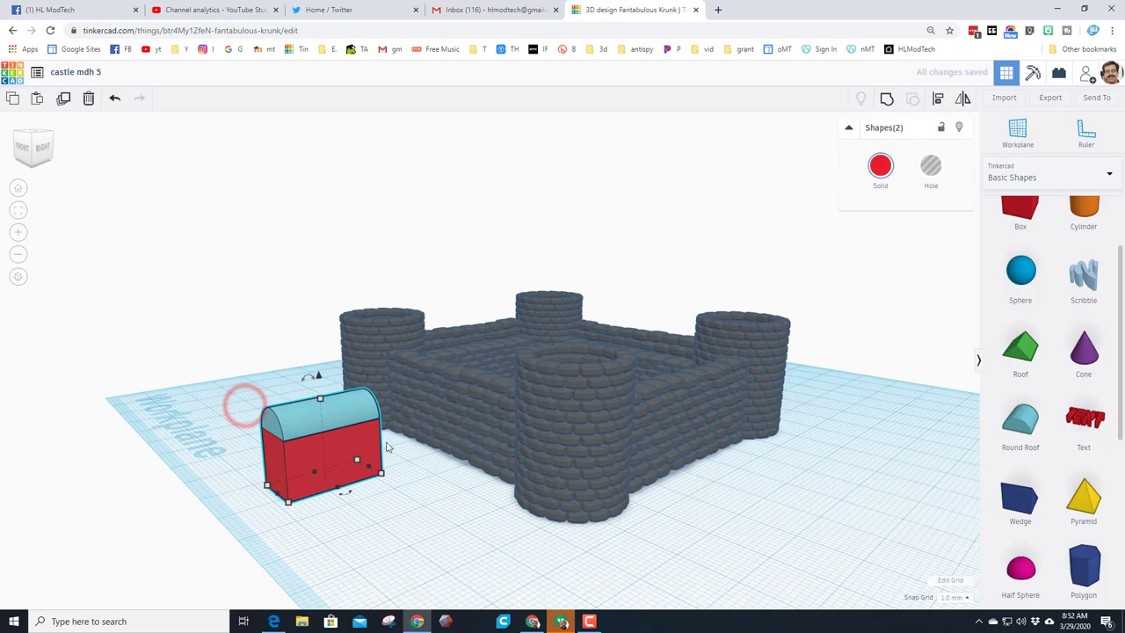
left_click(883, 97)
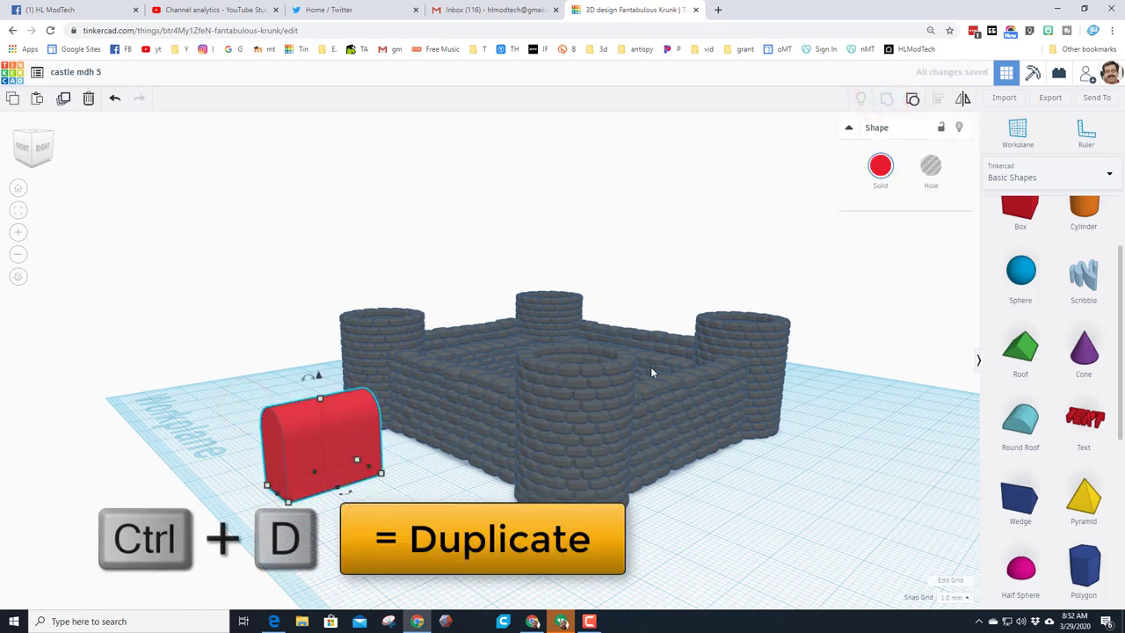
Step: Duplicate the arched shape and move the copy away from the original
left_click(367, 434)
key("ctrl+d")
left_click_drag(366, 434, 320, 406)
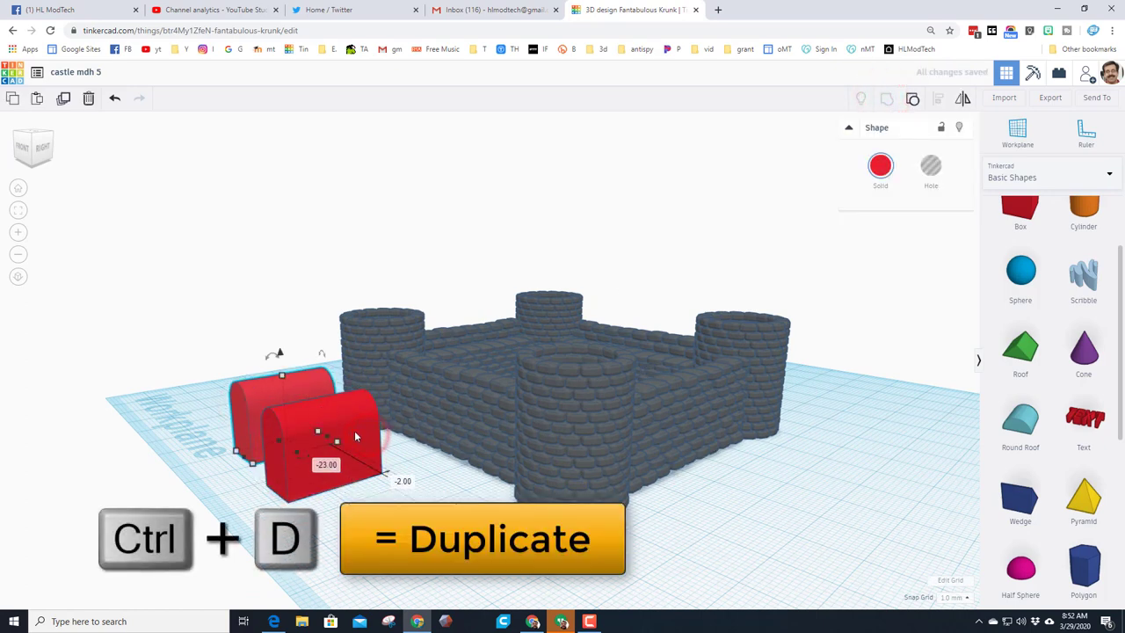
Step: Turn the original arched shape into a hole and move it through the middle of the front wall
left_click(354, 431)
left_click(881, 166)
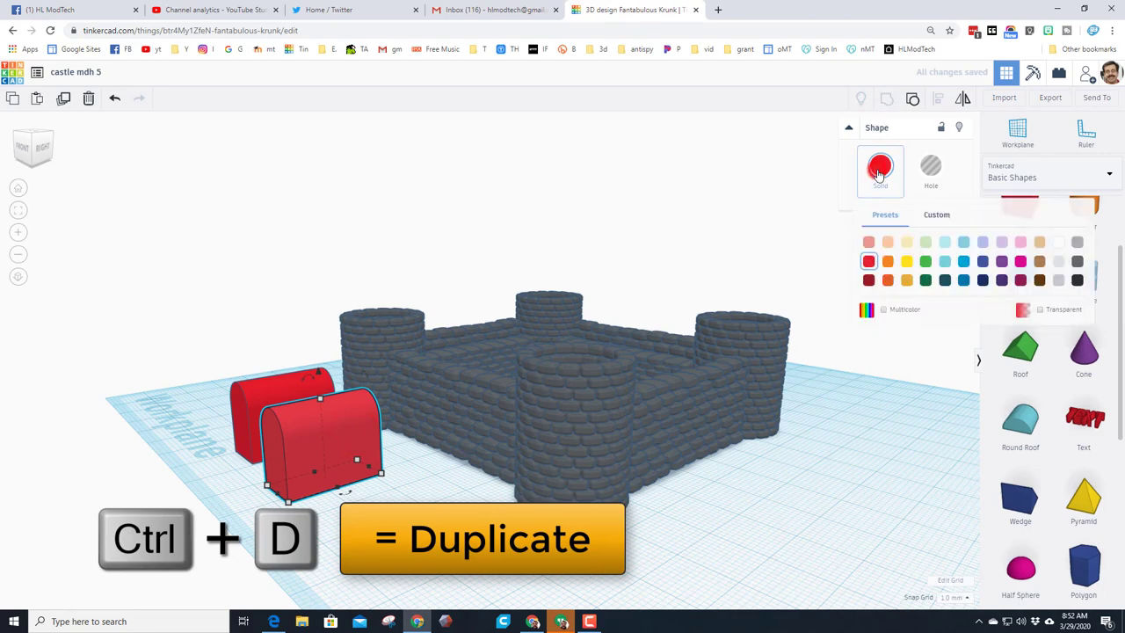
left_click(931, 166)
right_click_drag(430, 427, 605, 473)
left_click(653, 495)
left_click_drag(590, 494, 641, 431)
Step: Select the arched hole together with both front wall pieces and centre the hole along the wall's length
mouse_move(656, 493)
right_mouse_down()
mouse_move(677, 489)
mouse_move(676, 500)
right_mouse_up()
left_click(676, 500)
left_click_drag(654, 495, 683, 436)
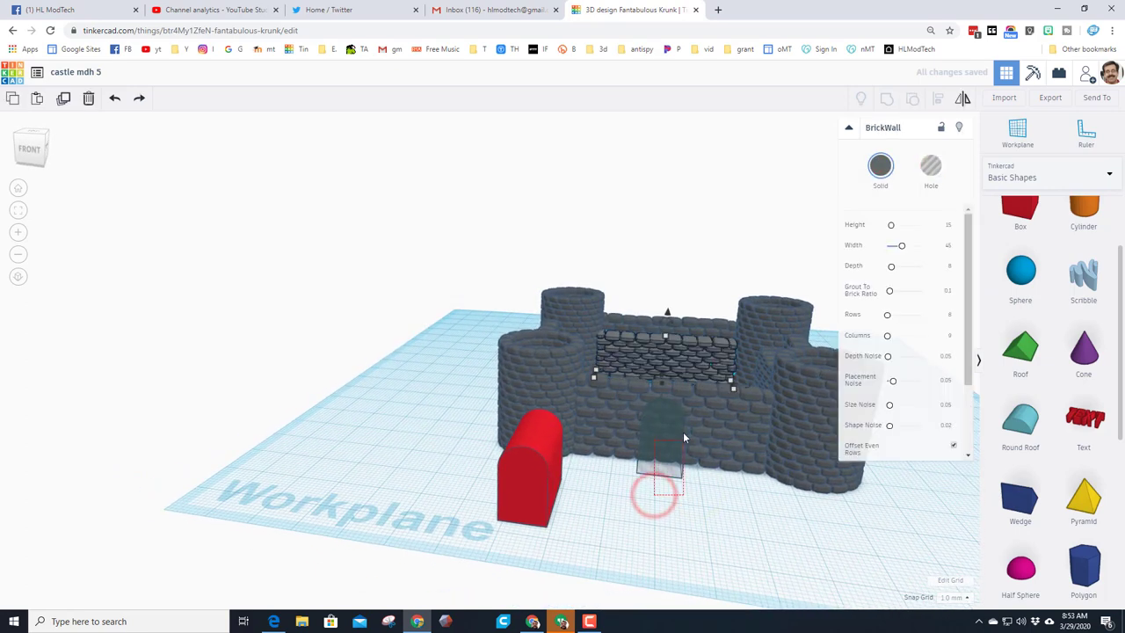
key("ctrl+z")
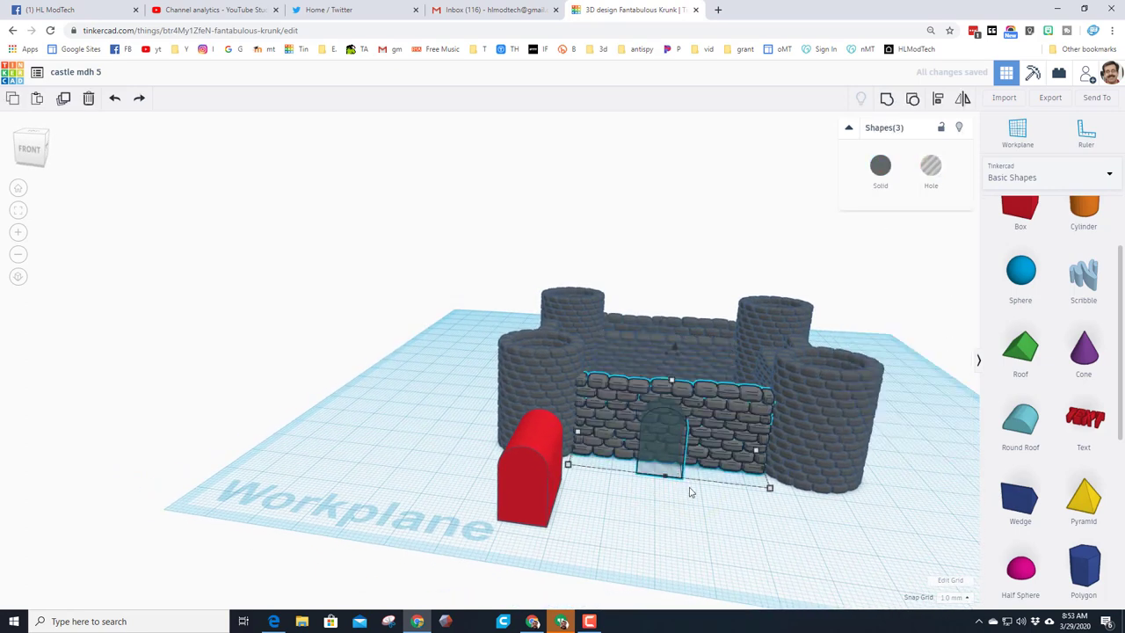
left_click(937, 99)
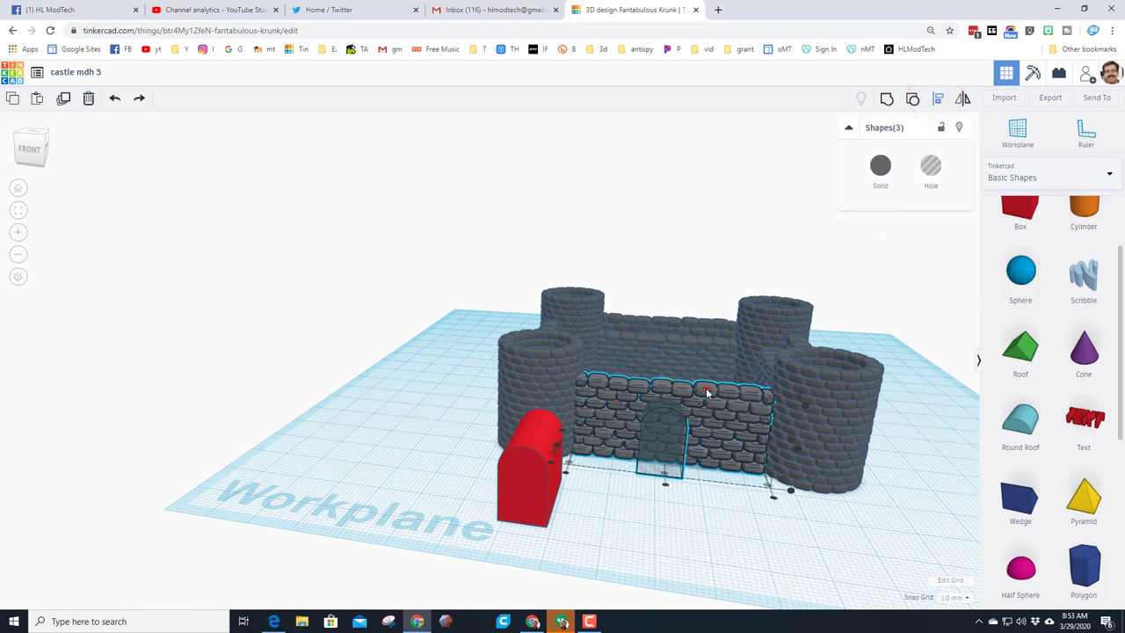
left_click(667, 475)
left_click(663, 486)
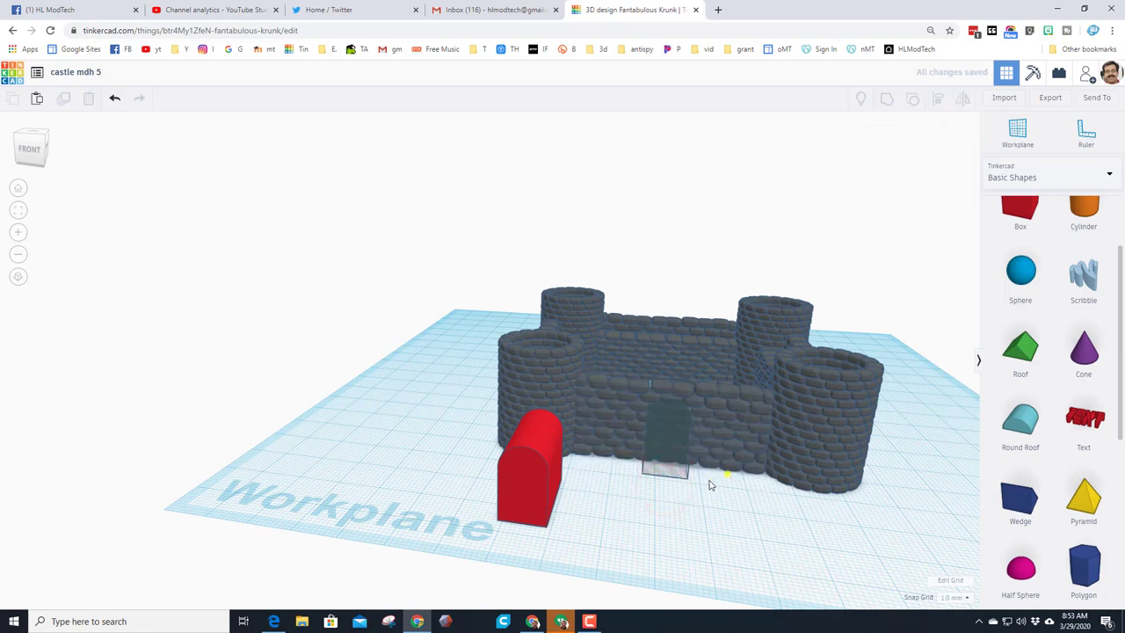
Step: Group the arched hole with both front wall pieces to cut the doorway
right_click_drag(696, 487, 661, 481)
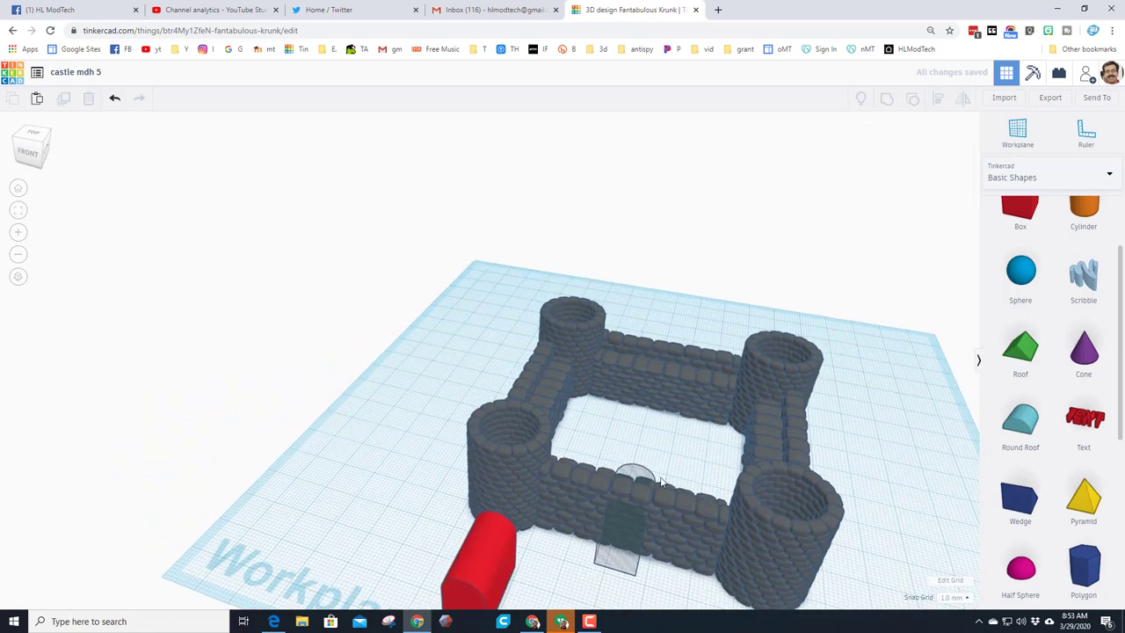
left_click(618, 564)
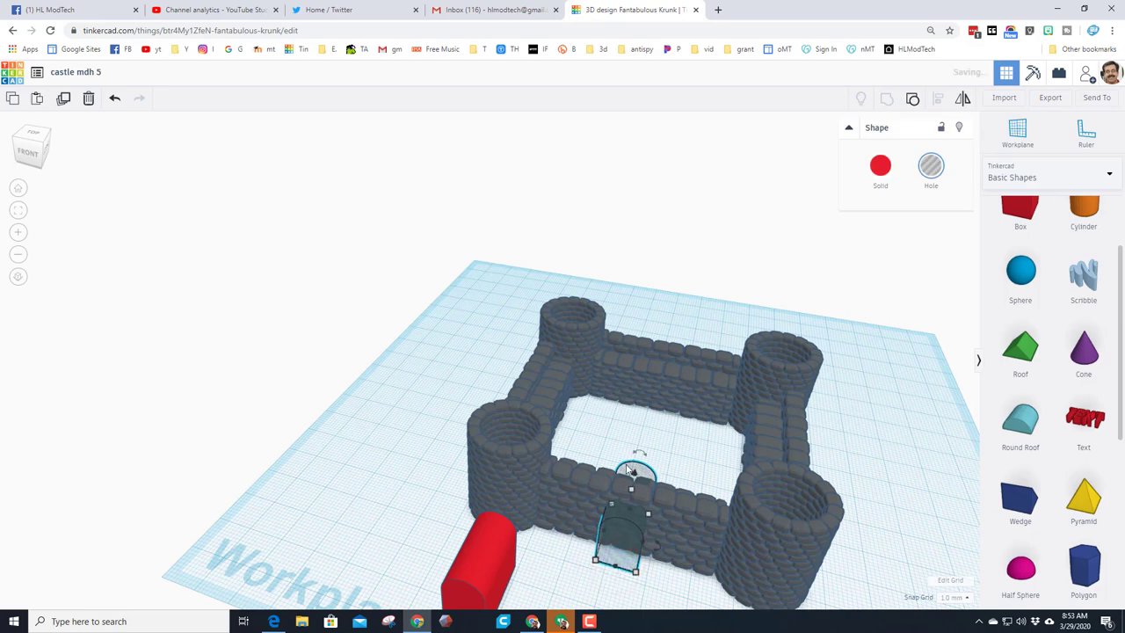
left_click(640, 533, "shift")
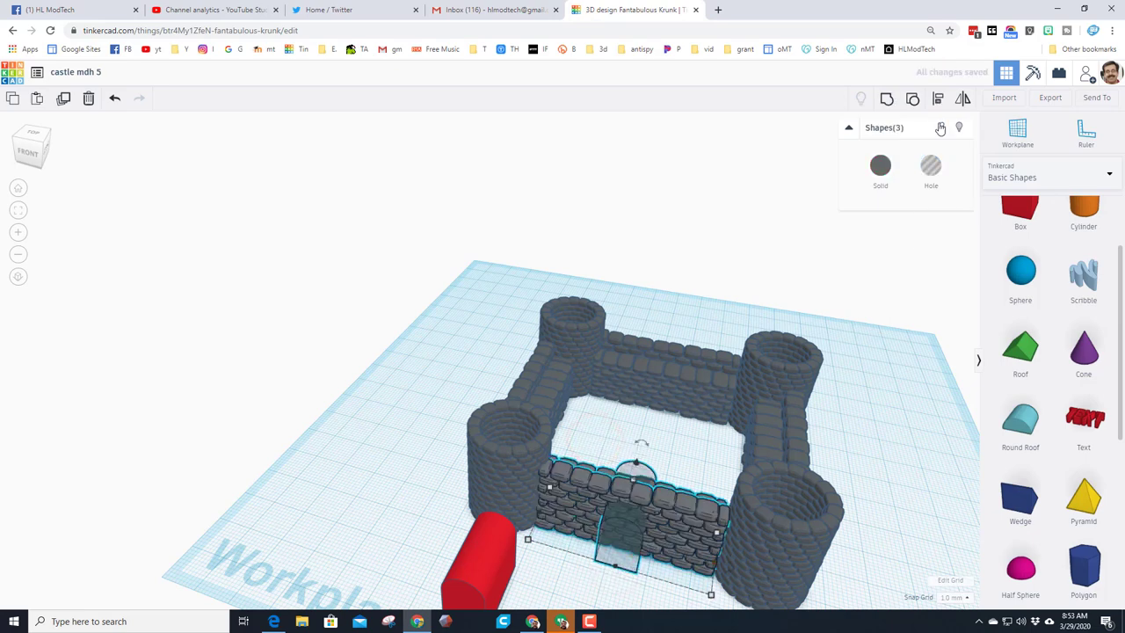
left_click(888, 99)
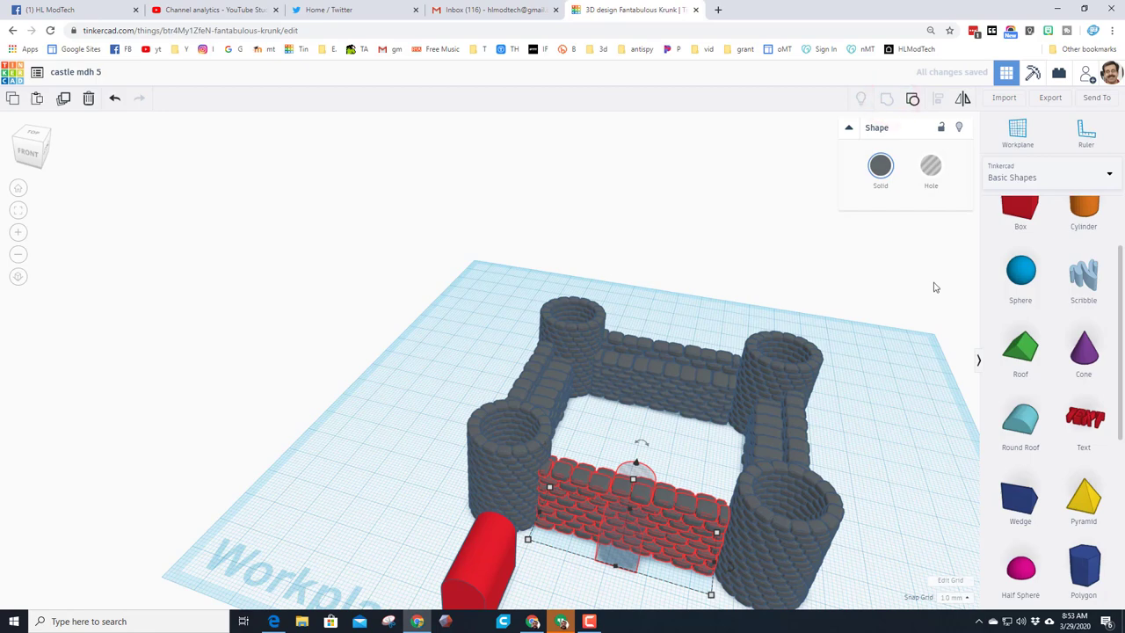
Step: Move the remaining red arched shape into the doorway opening and colour it dark brown
right_click_drag(916, 313, 730, 331)
left_click(500, 449)
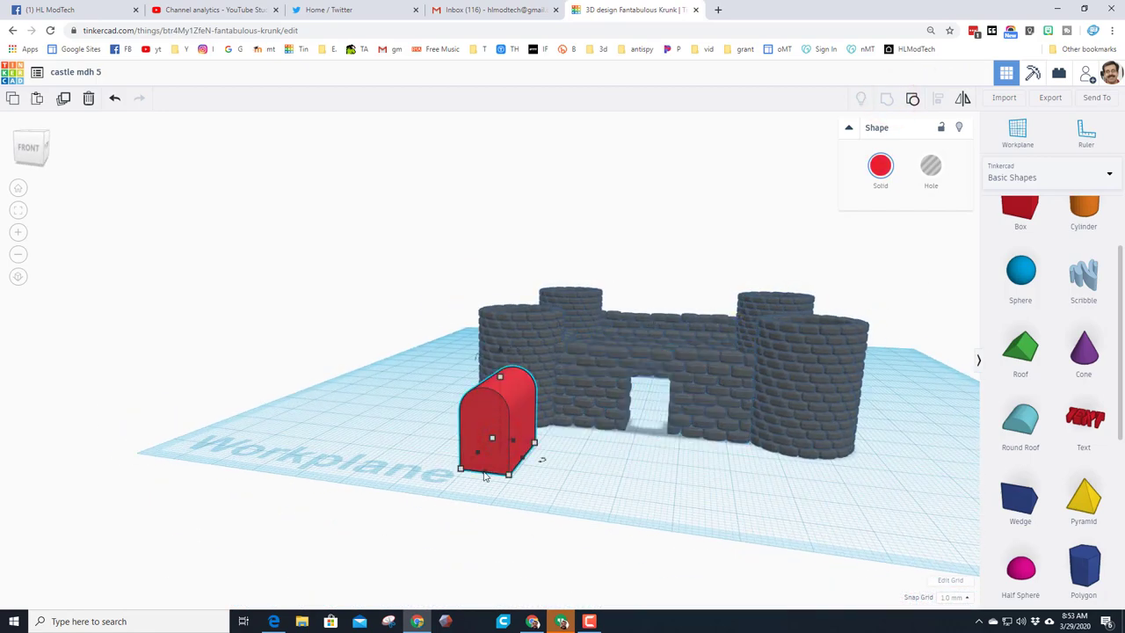
left_click_drag(483, 476, 658, 415)
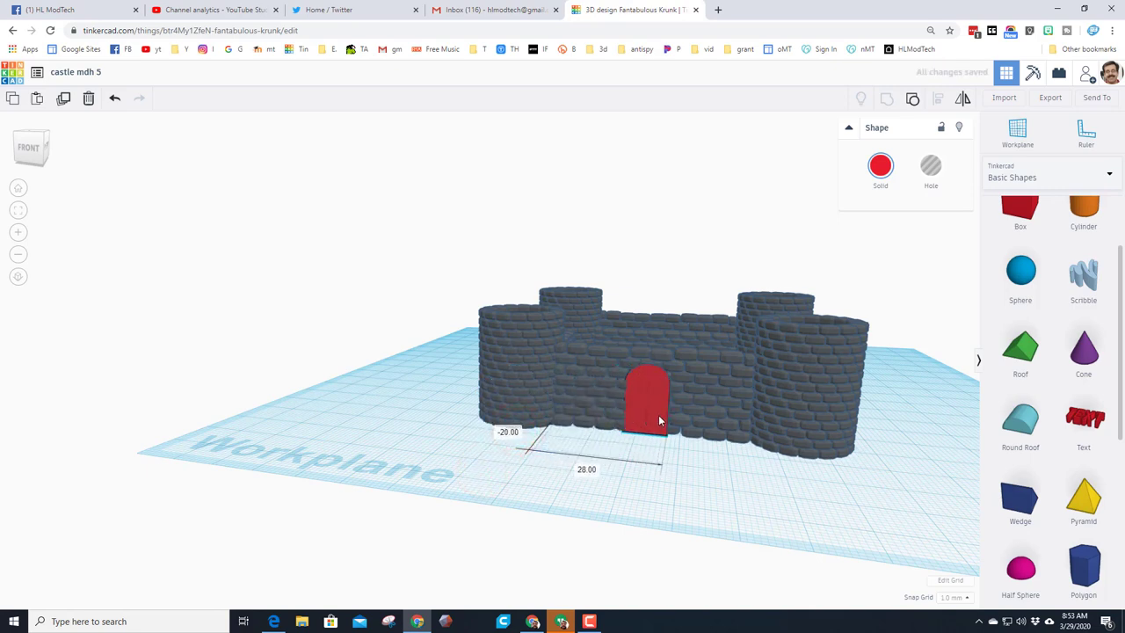
left_click(879, 167)
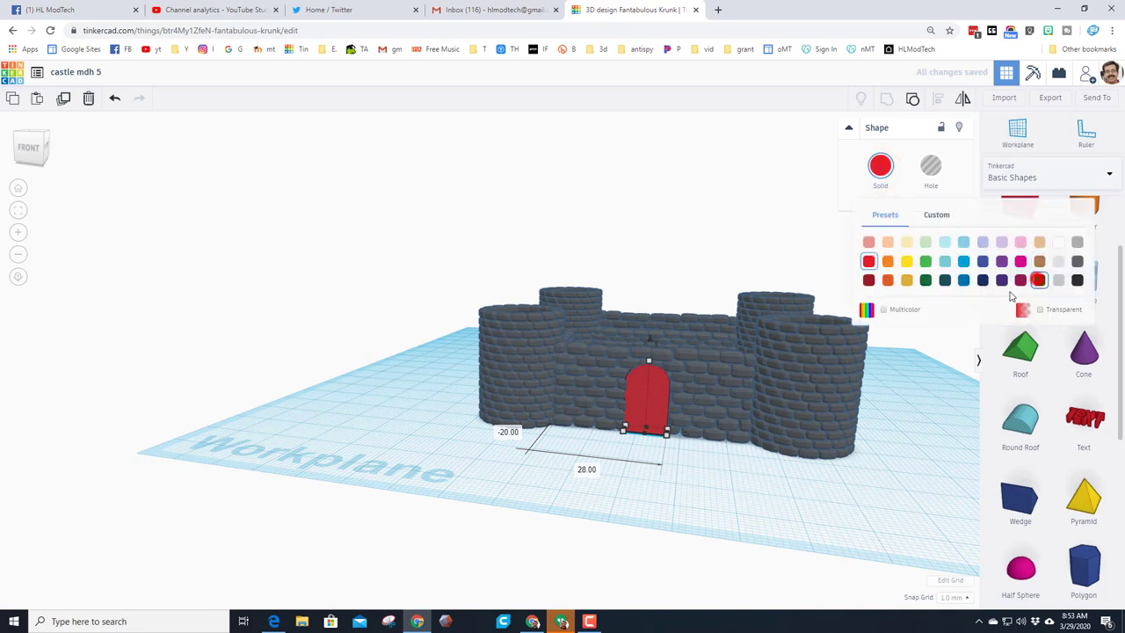
left_click(1038, 280)
scroll(693, 421, "up", 4)
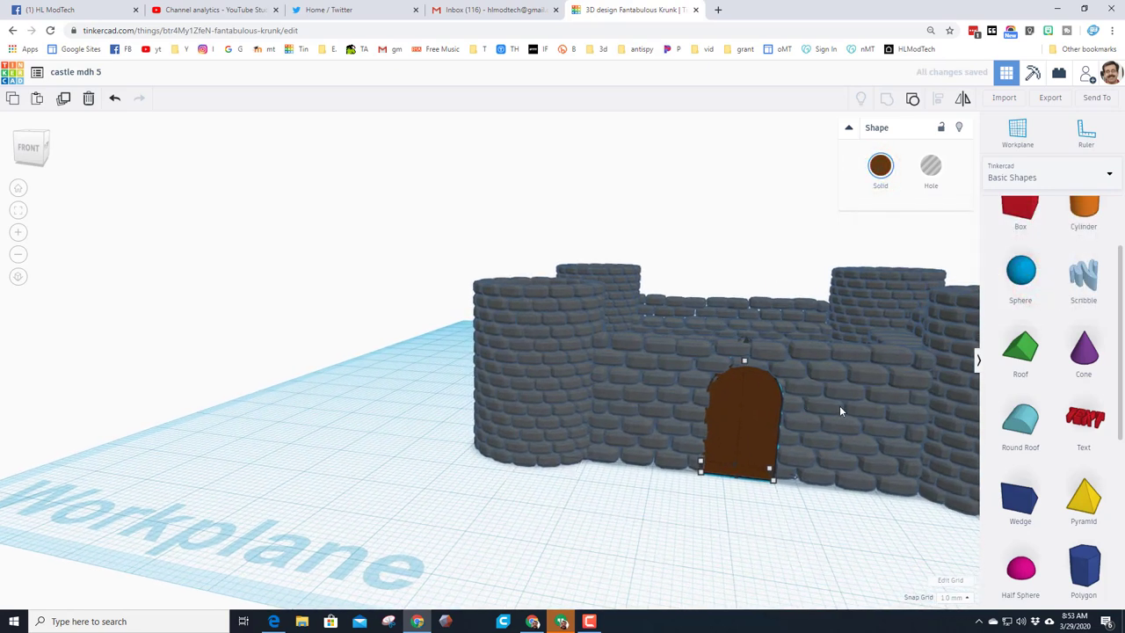
Step: Align the brown door with the front wall so it is centred along the wall's length
left_click(845, 401)
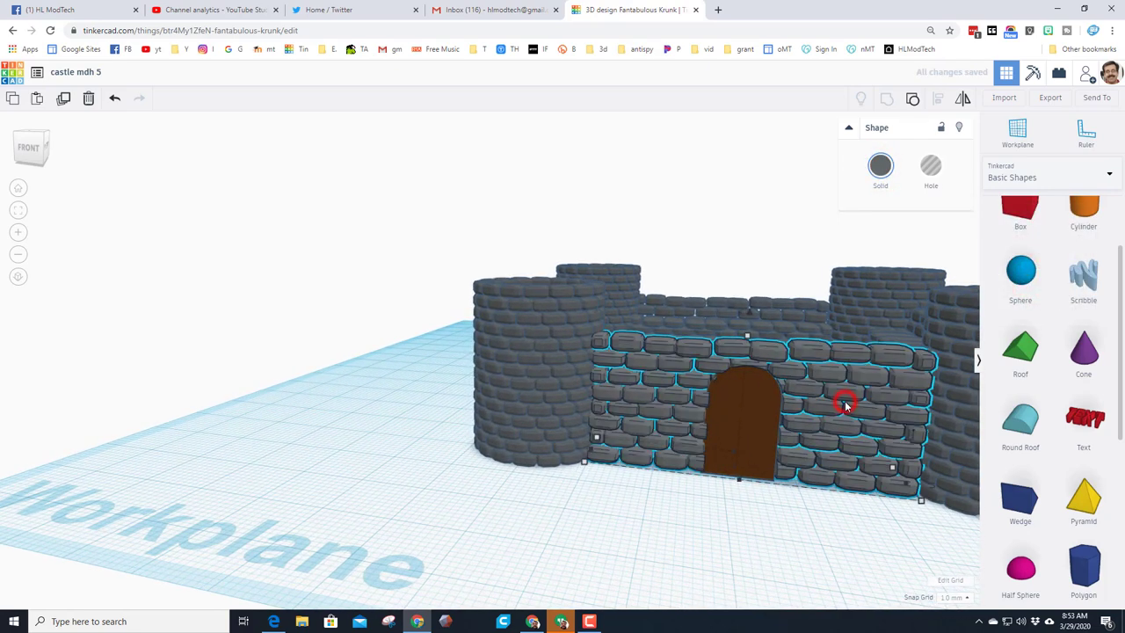
left_click(755, 415, "shift")
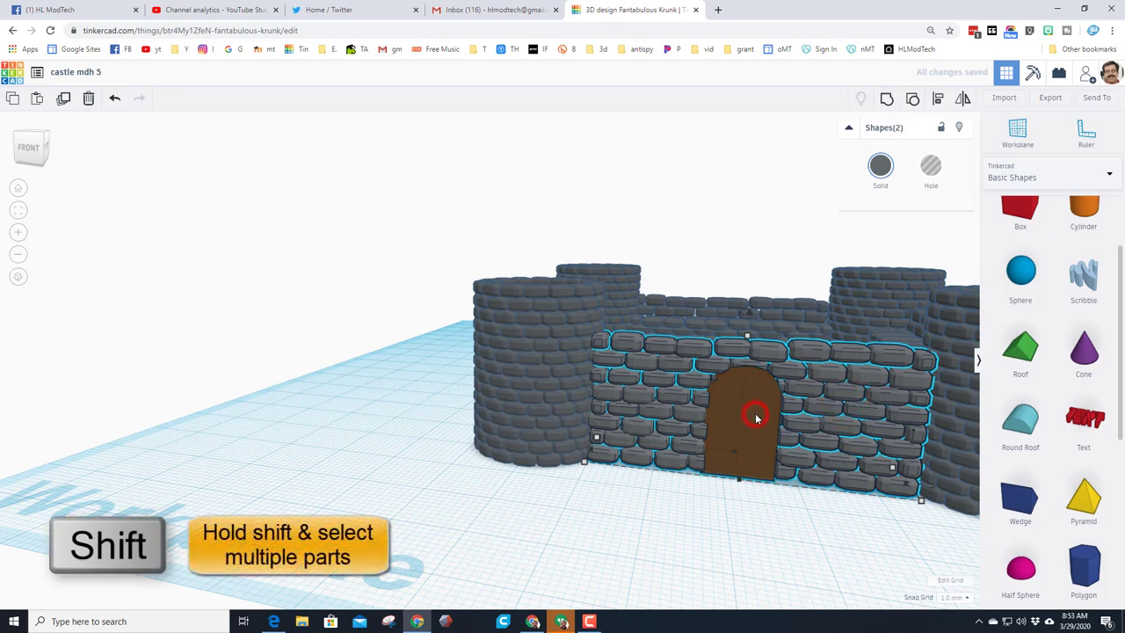
left_click(938, 99)
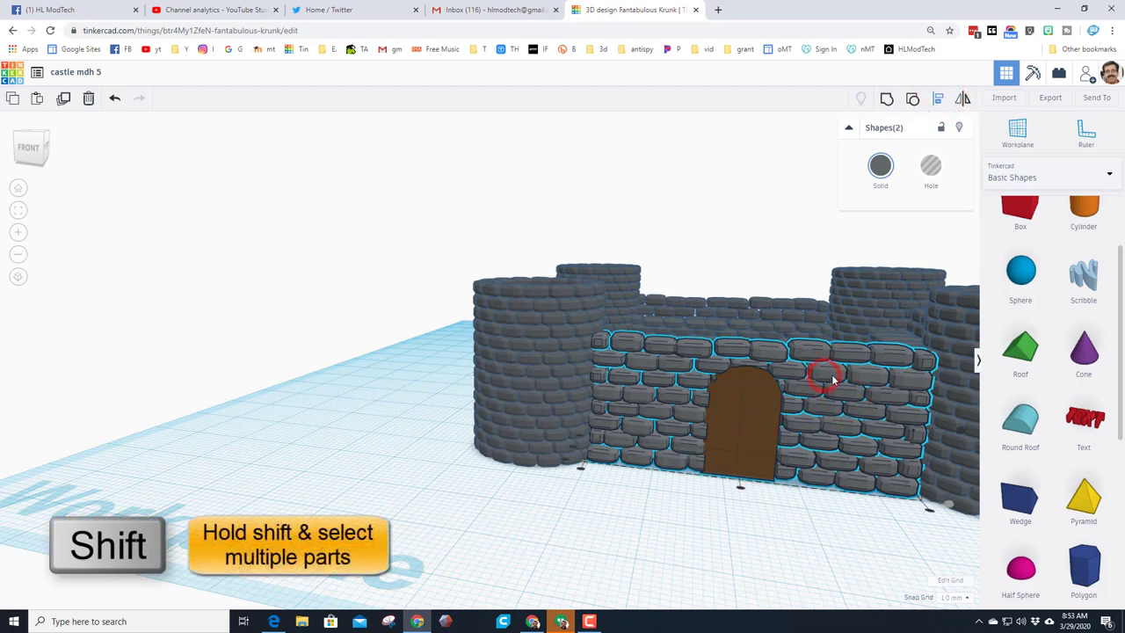
left_click(740, 485)
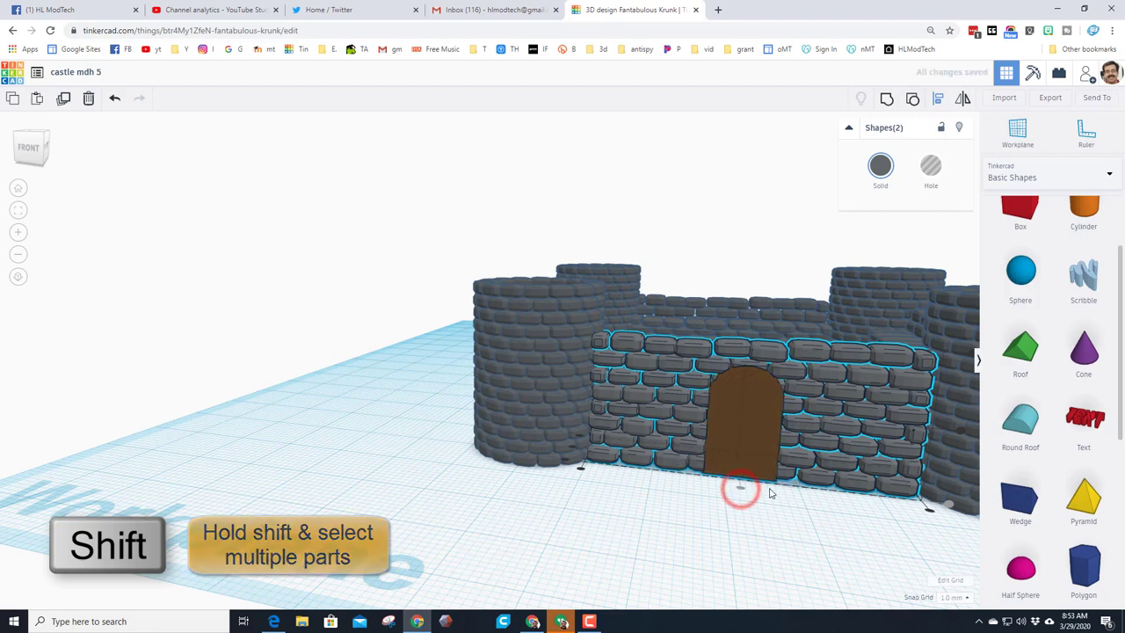
left_click(769, 490)
mouse_move(765, 503)
right_mouse_down()
mouse_move(662, 522)
mouse_move(652, 449)
right_mouse_up()
scroll(662, 522, "down", 3)
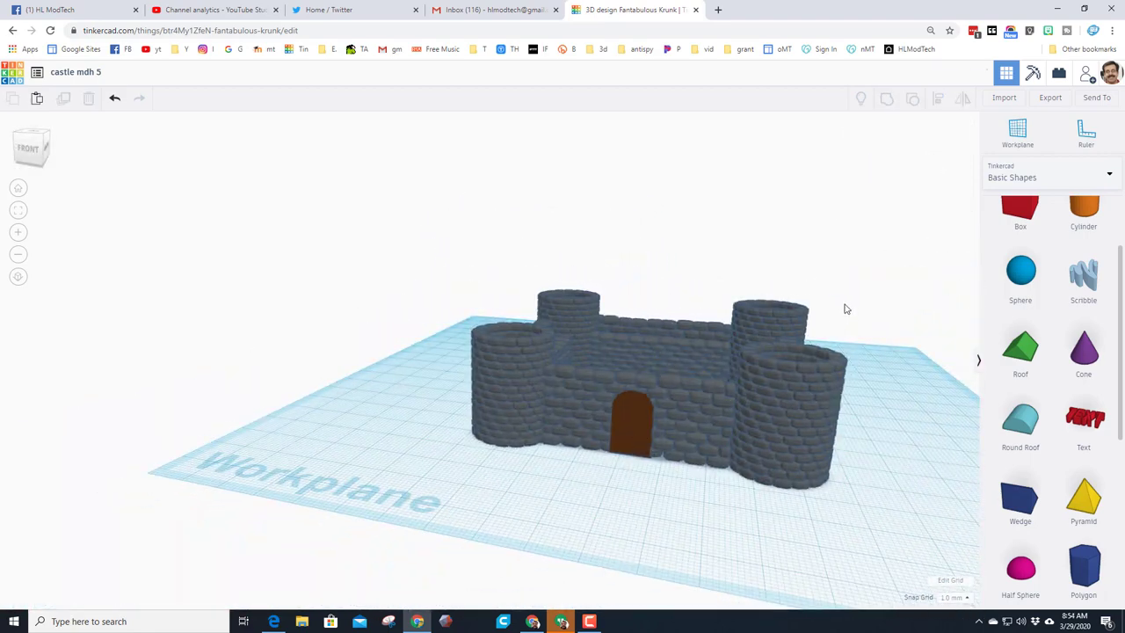
Step: Place a new Box in front of the door and scale it uniformly to 1 mm
left_click(1010, 220)
left_click(625, 484)
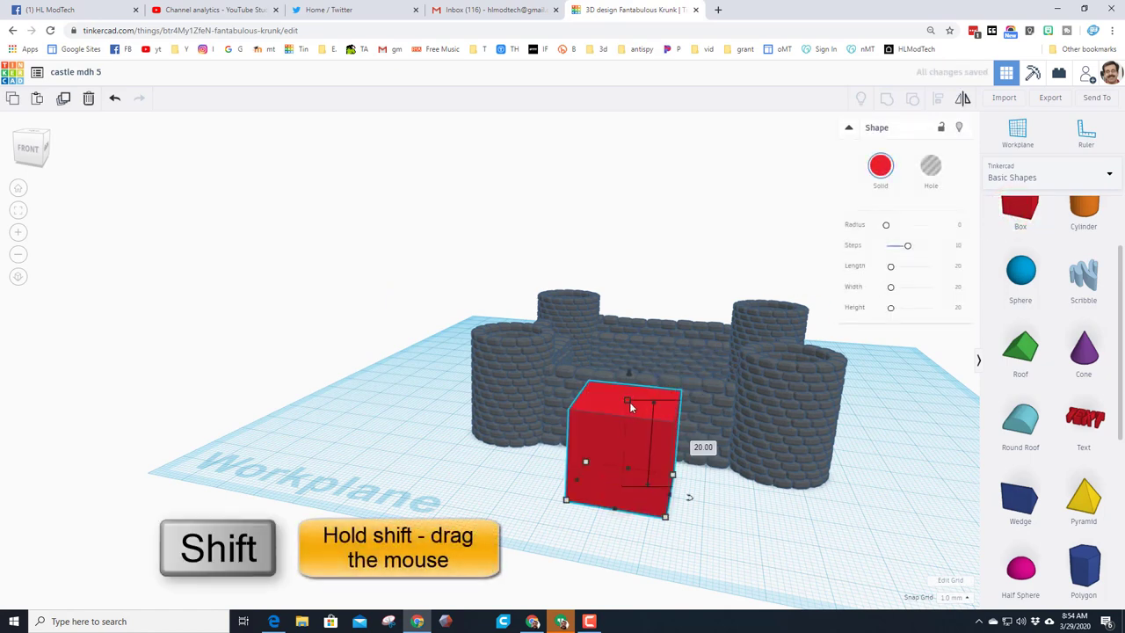
left_click_drag(629, 402, 682, 451, "shift")
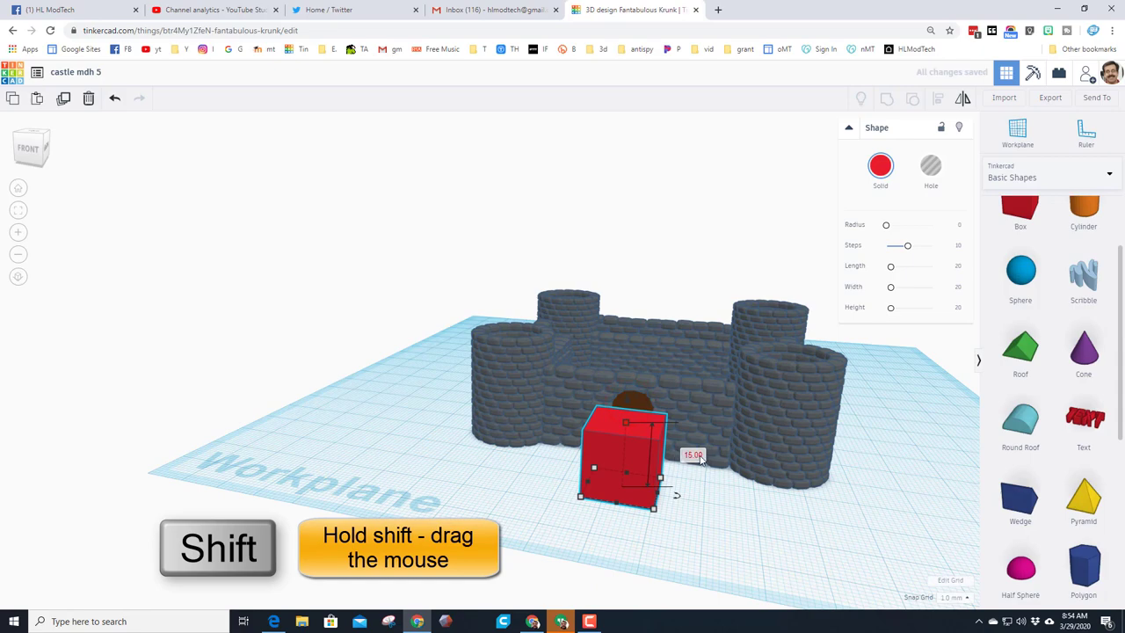
left_click(697, 454)
type("1")
key("Return")
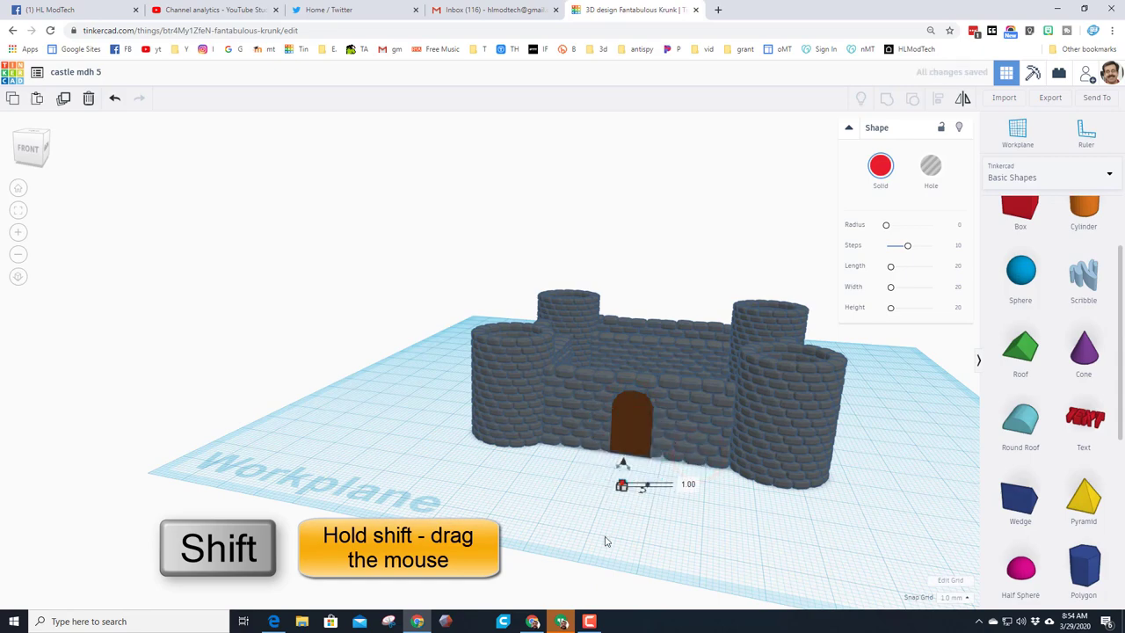
Step: Round the small box's edges with a Radius of 2
scroll(594, 550, "up", 3)
left_click(20, 209)
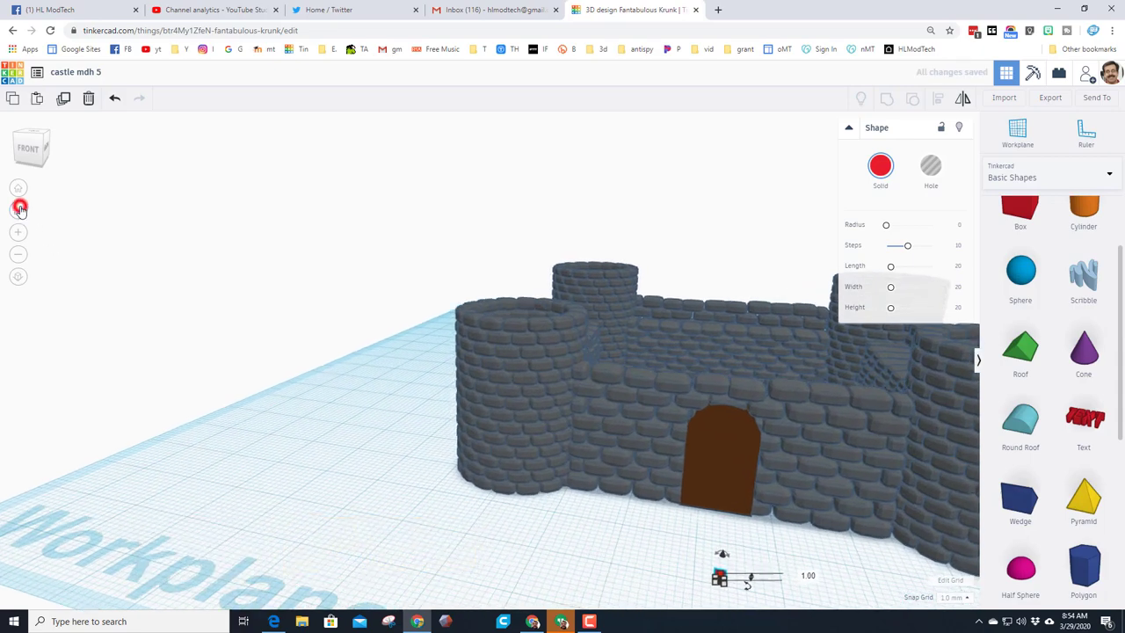
left_click(960, 227)
type("2")
key("Return")
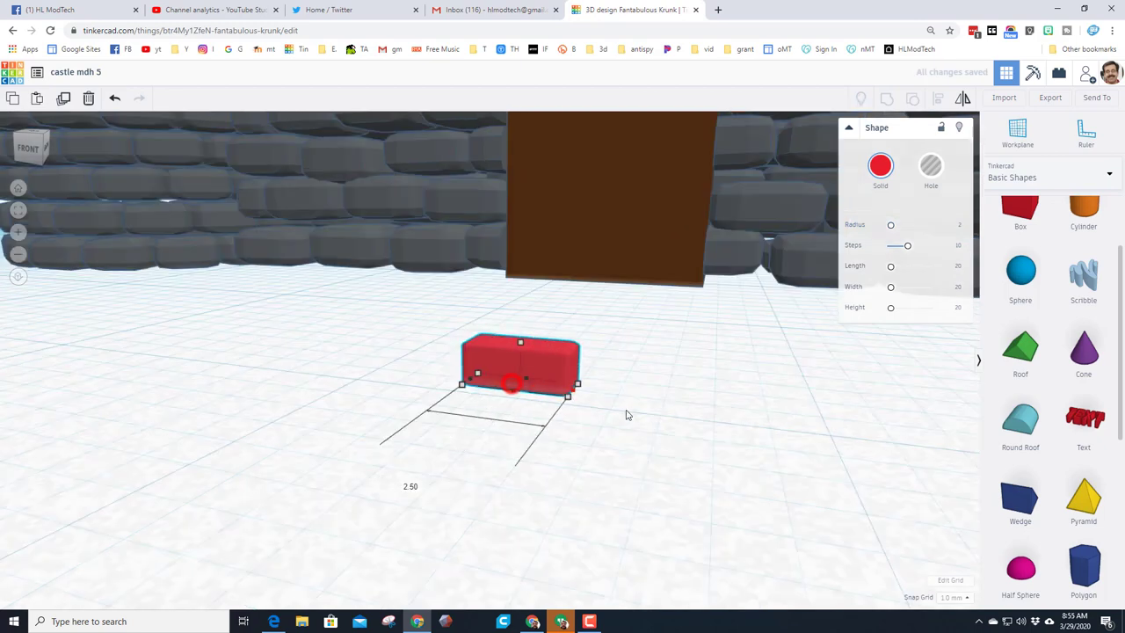
Step: Stretch the small box into a bar 10 mm long, parallel to the front wall
left_click_drag(628, 414, 694, 448)
scroll(658, 440, "down", 3)
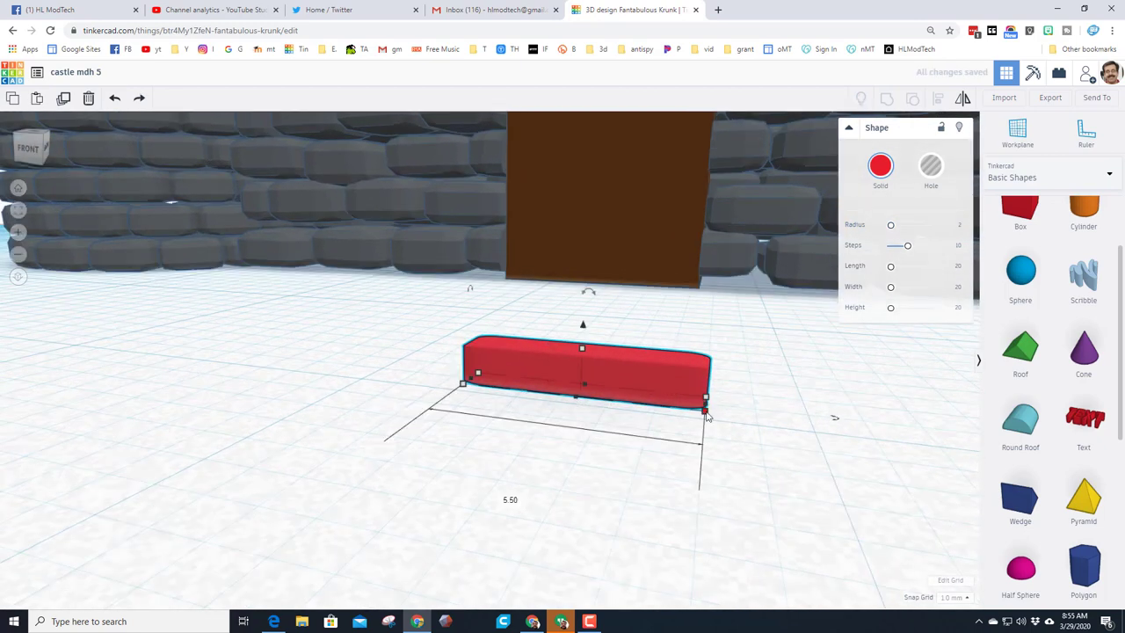
left_click(706, 410)
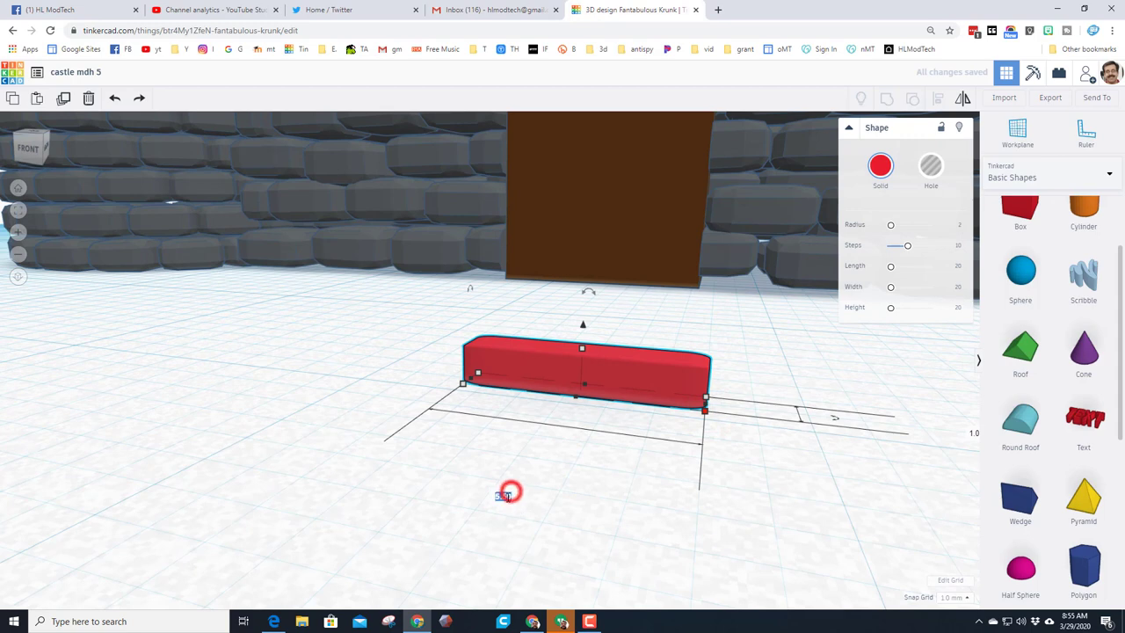
type("10")
key("Return")
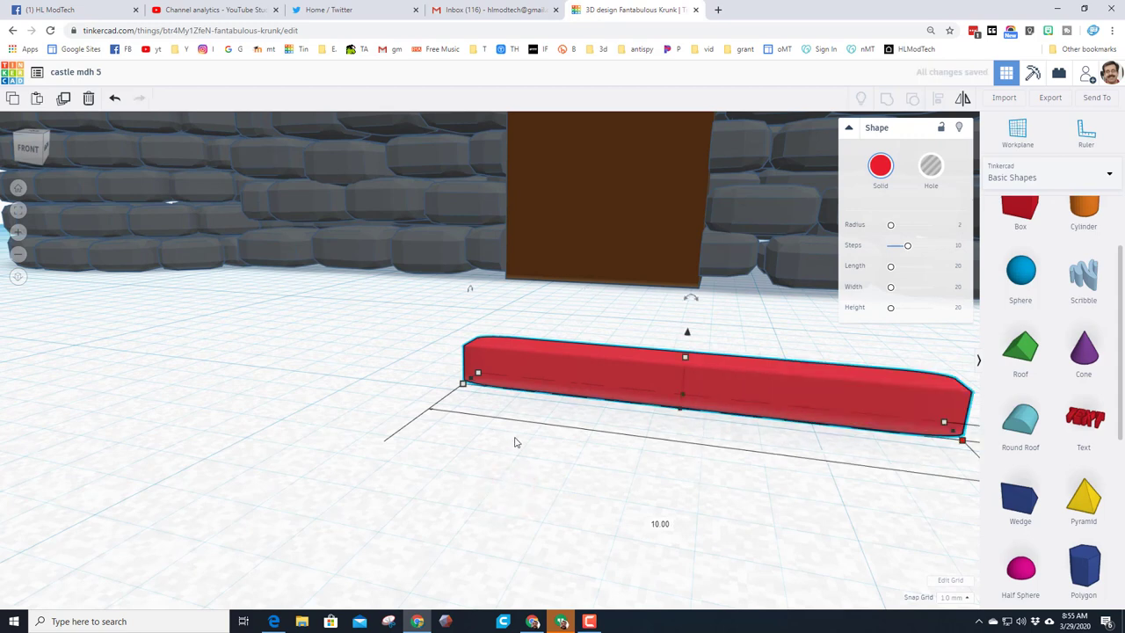
Step: Colour the bar black and move it to the base of the door
left_click(881, 179)
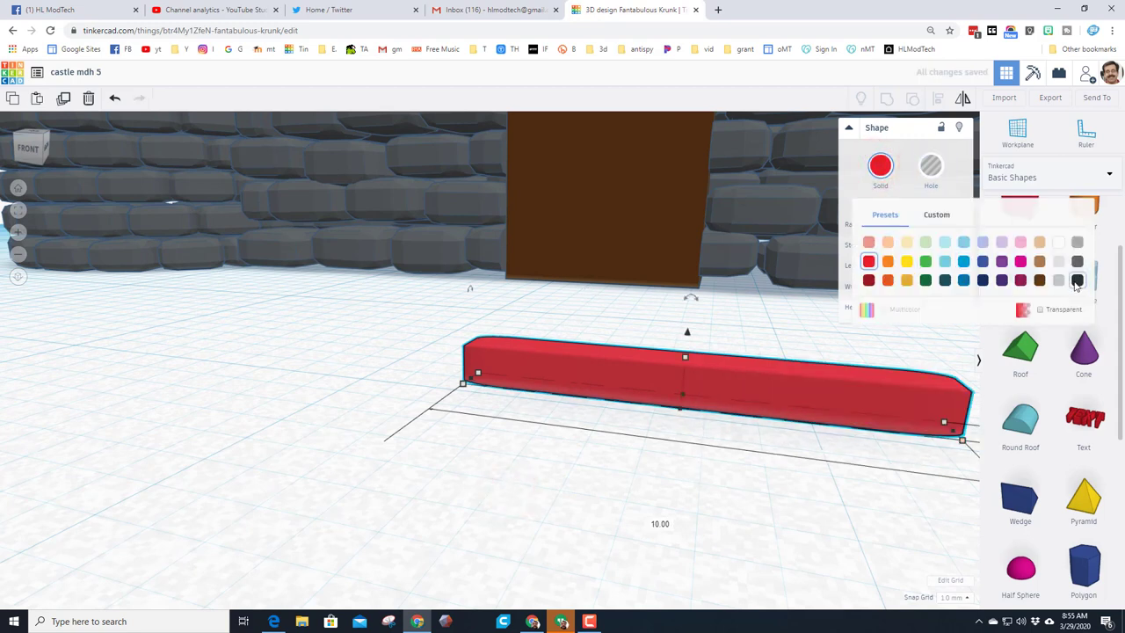
left_click(1076, 282)
left_click_drag(821, 389, 655, 276)
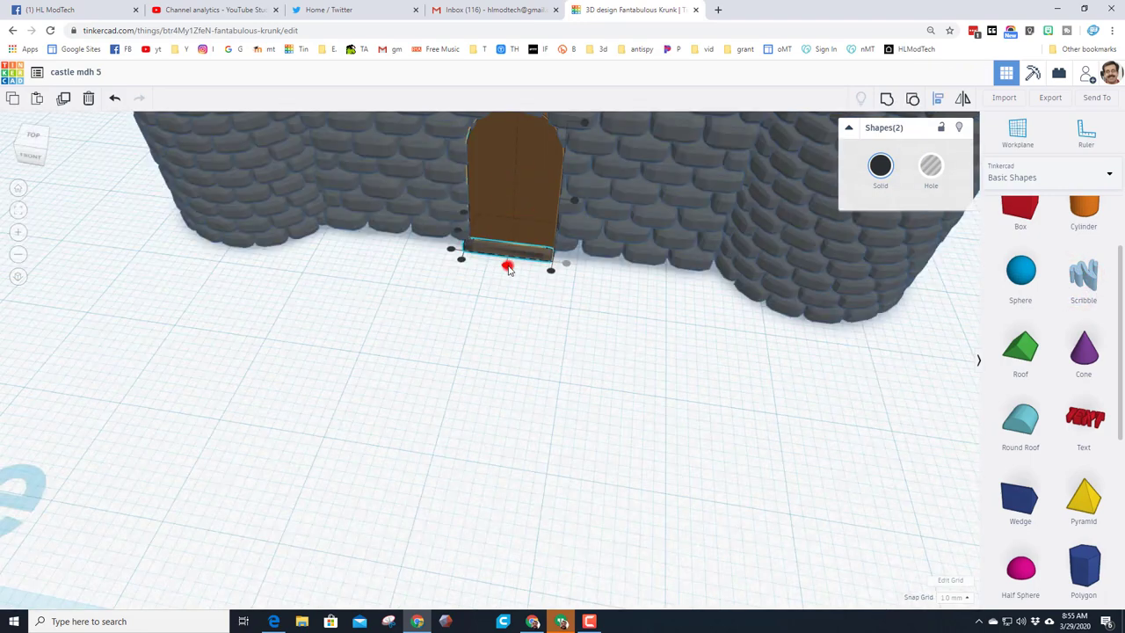
Step: Align the black bar with the door so it is centred across the door's width
left_click(508, 267)
left_click(518, 271)
scroll(516, 262, "up", 2)
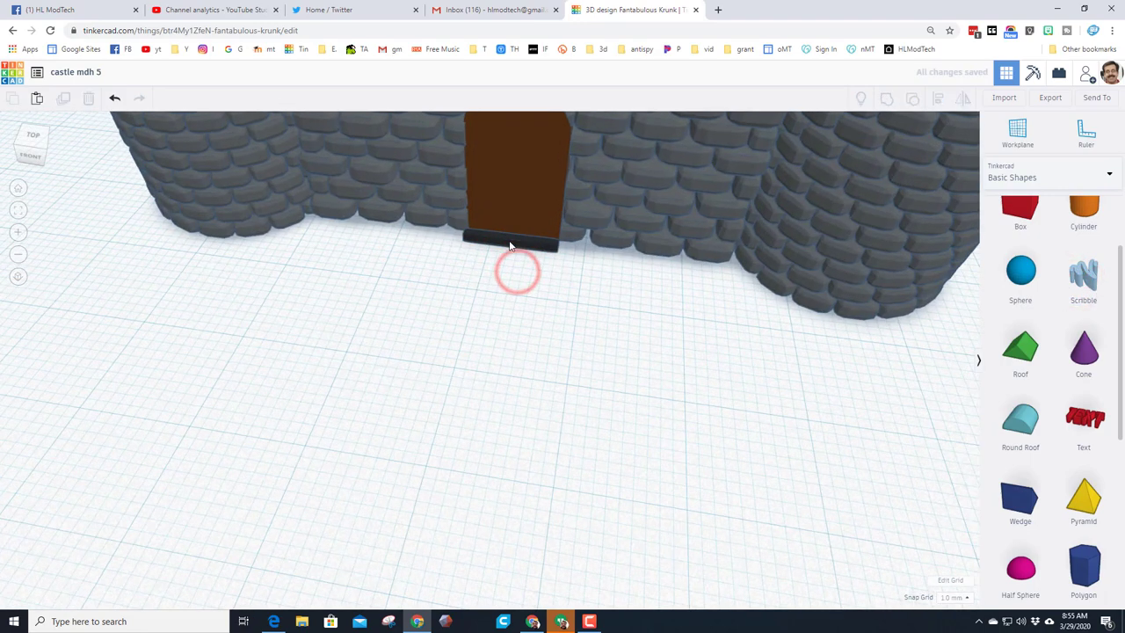
Step: Raise the black bar to the lower part of the door and nudge it back into the door's face
left_click(519, 230)
key("ctrl+Up")
key("ctrl+Up")
key("ctrl+Up")
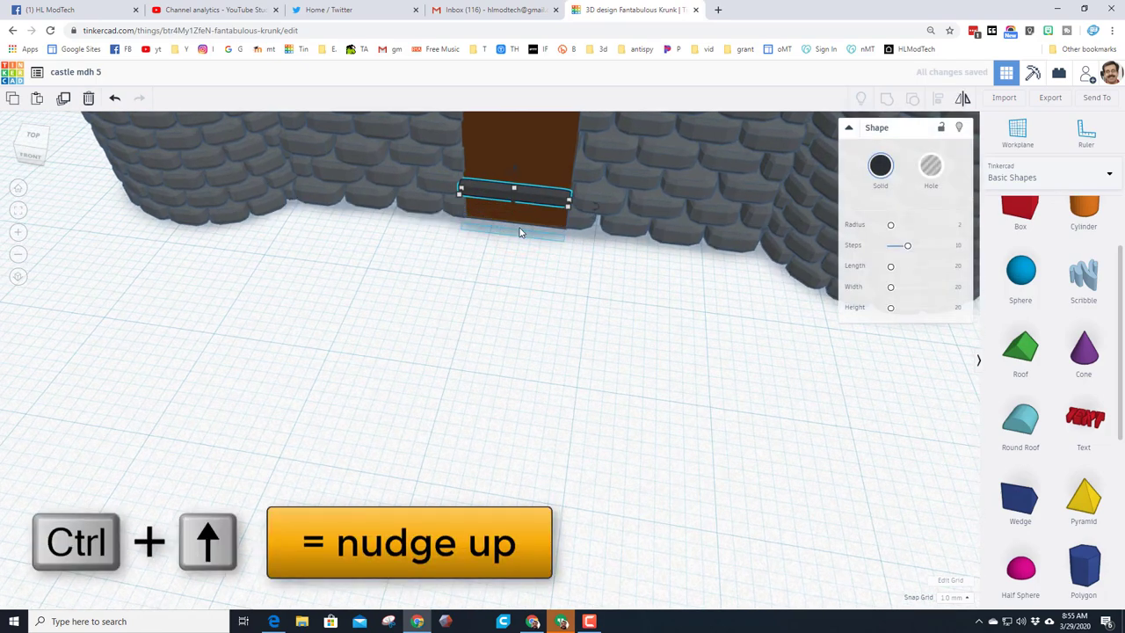
key("ctrl+Up")
key("ctrl+Down")
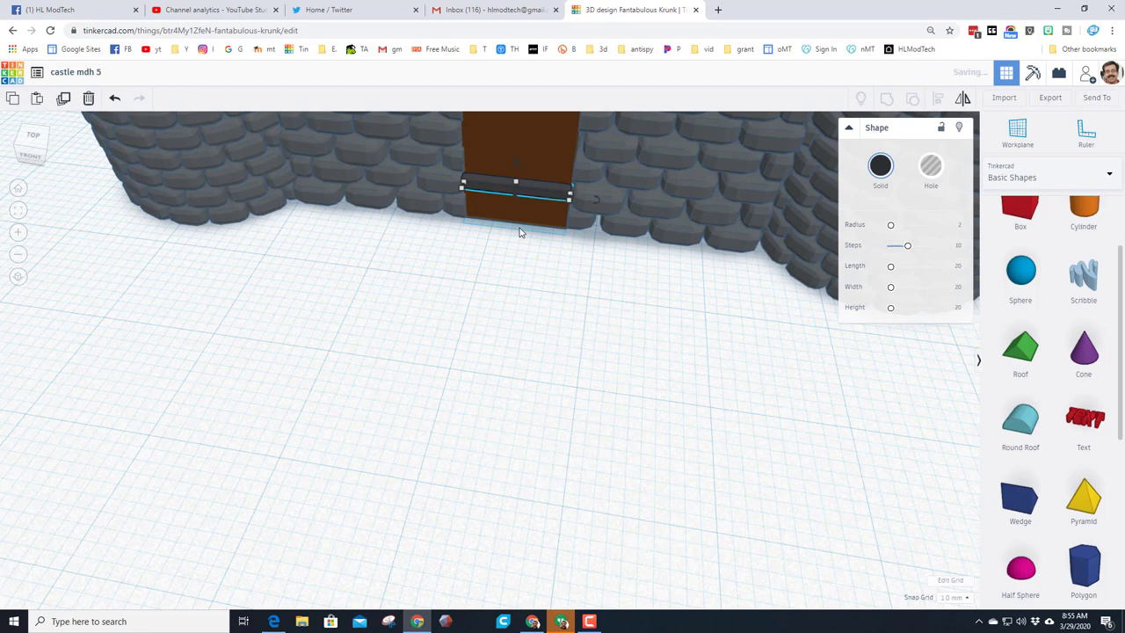
Step: Set the snap grid to 0.5 mm and raise the black bar by one increment
left_click(949, 598)
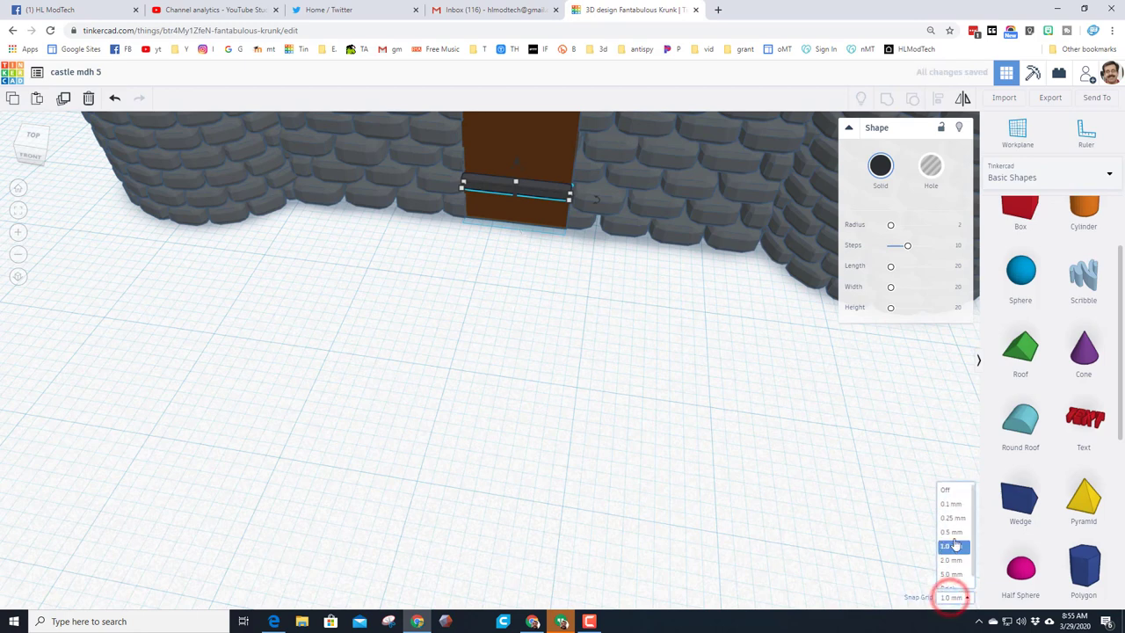
left_click(953, 533)
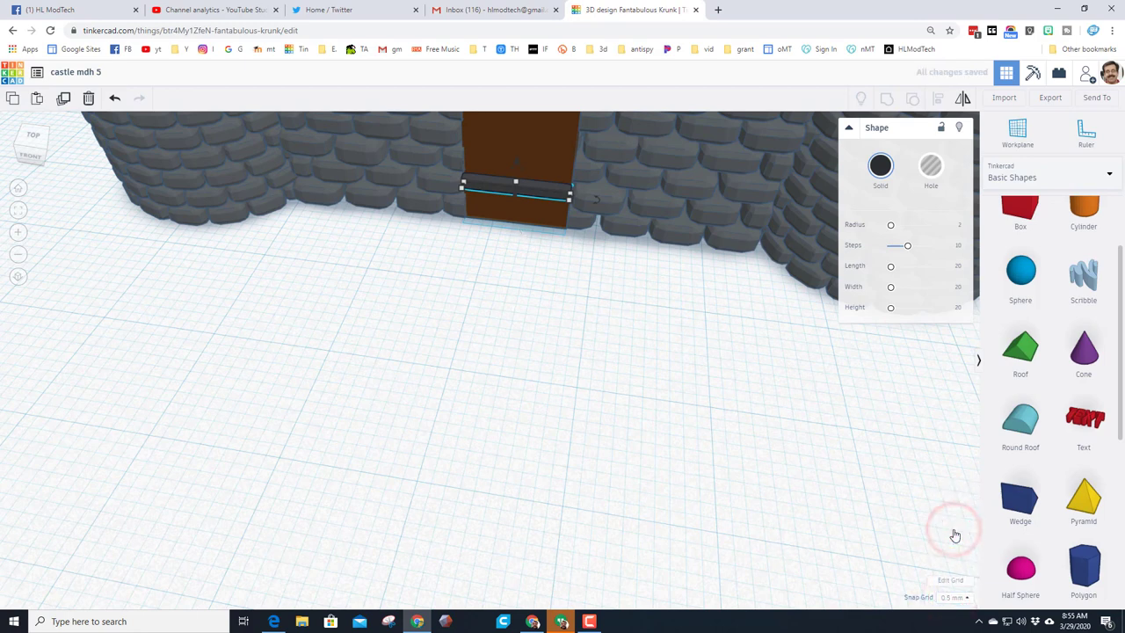
key("ctrl+Up")
scroll(835, 576, "down", 2)
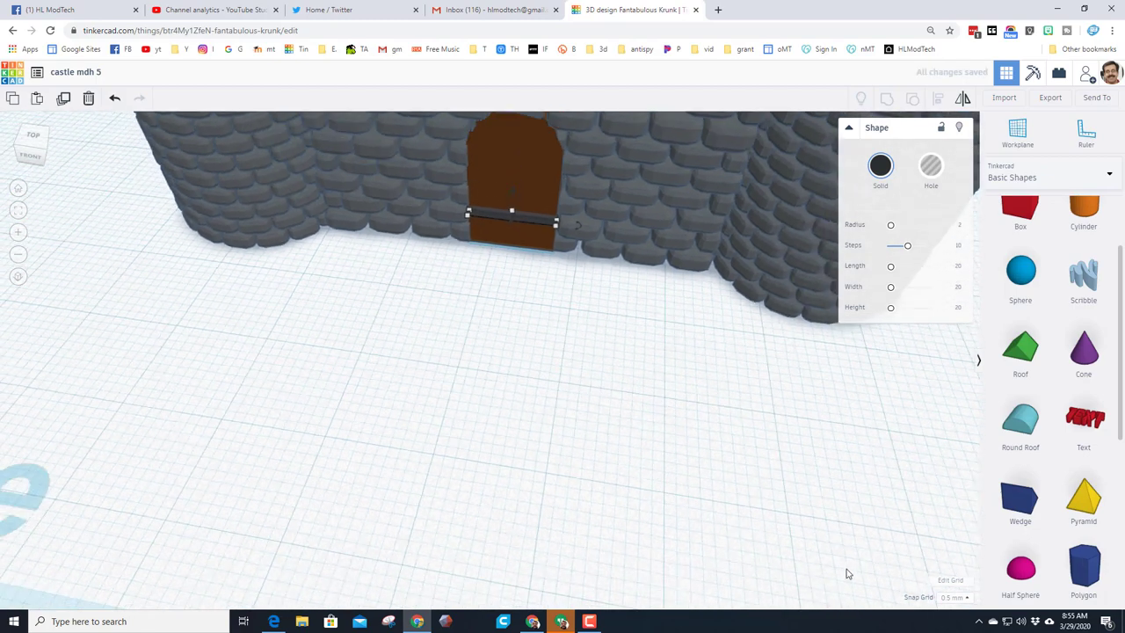
Step: Duplicate the black bar and raise the copy towards the upper half of the door
key("ctrl+d")
key("ctrl+Up")
key("ctrl+Up")
key("ctrl+Up")
key("ctrl+Up")
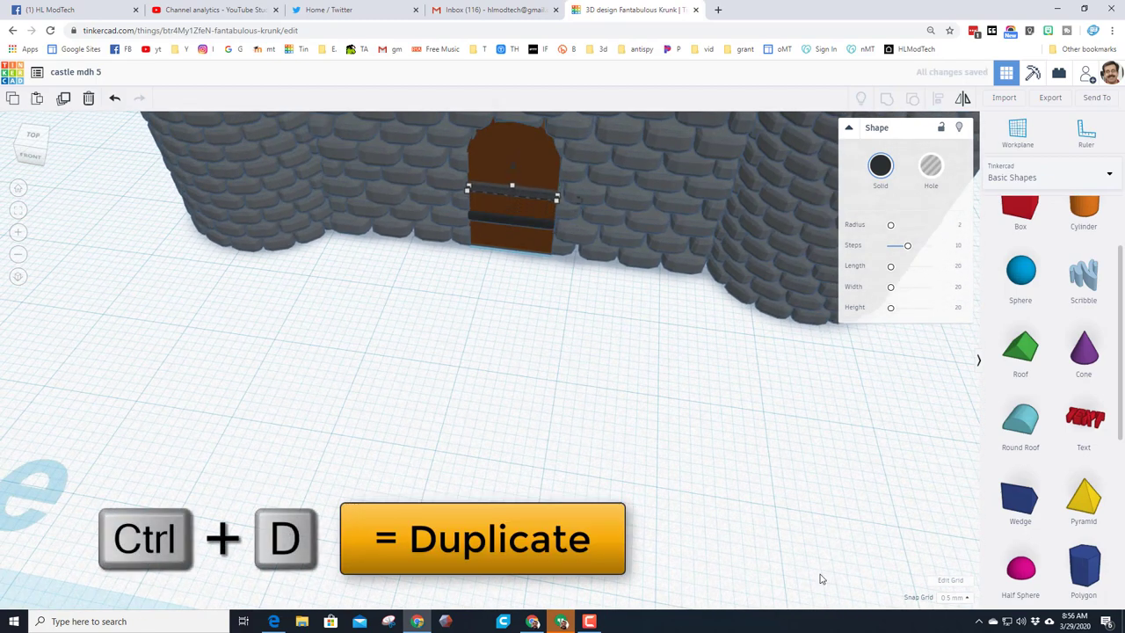
Step: Delete every other brick from the top ring of the front right tower to form battlements
left_click(625, 389)
right_click_drag(559, 383, 593, 333)
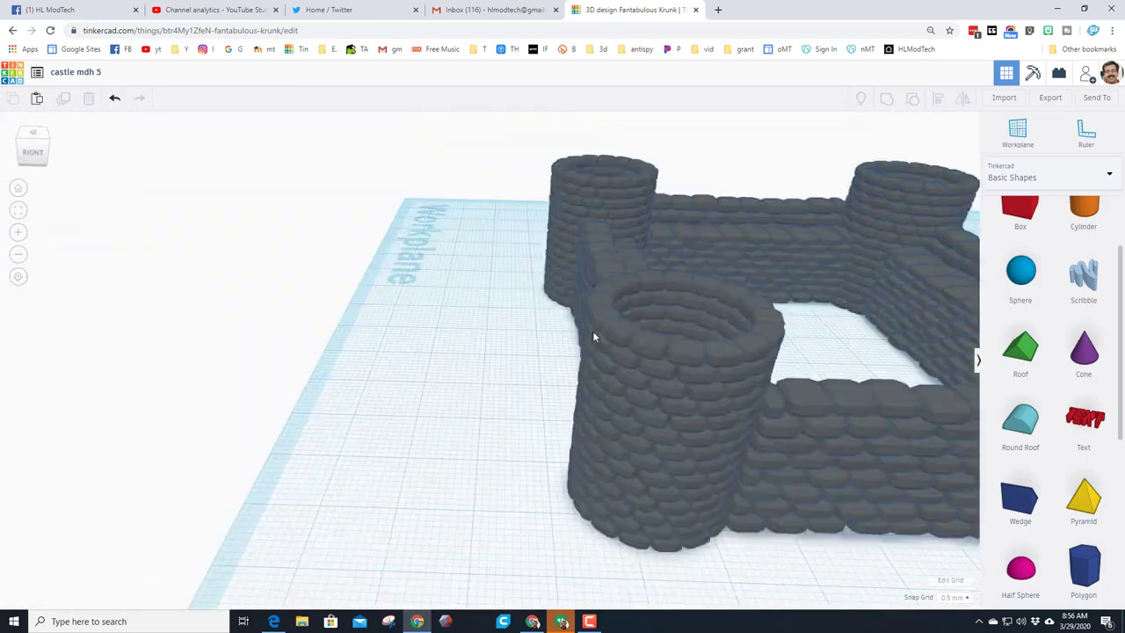
left_click(675, 290)
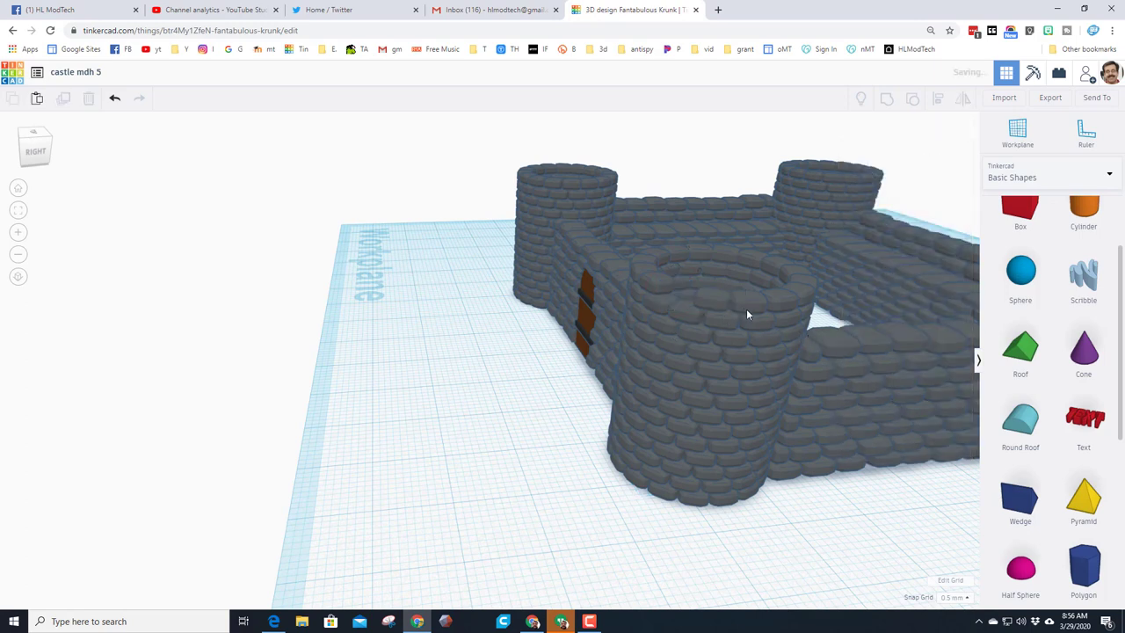
left_click_drag(678, 295, 745, 310)
key("Delete")
left_click(799, 293)
key("Delete")
left_click(794, 269)
key("Delete")
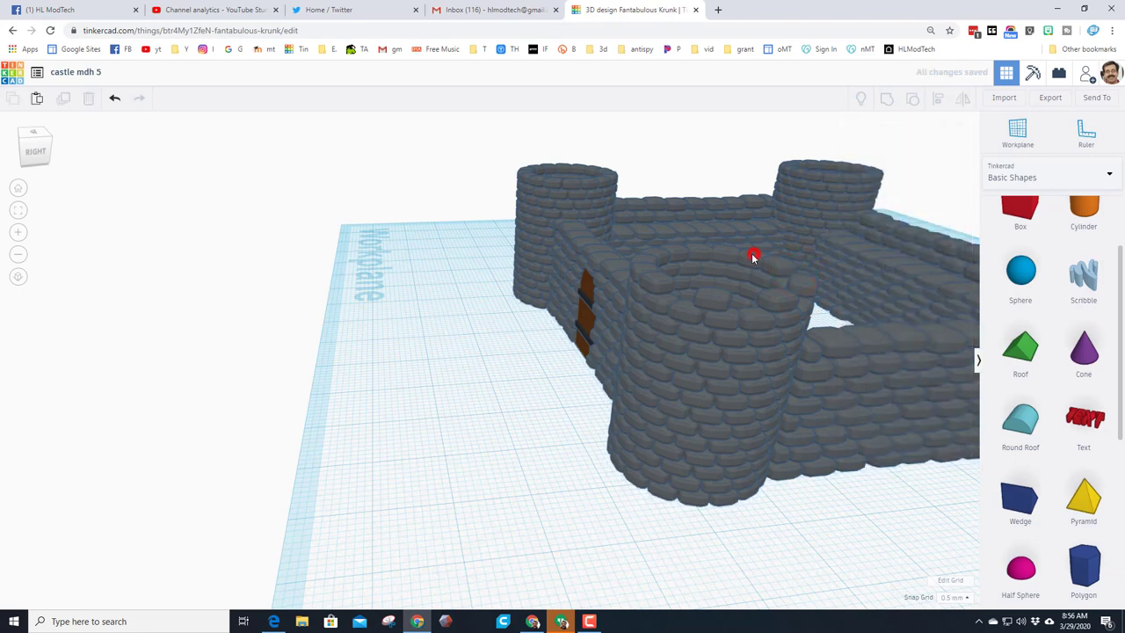
left_click(739, 254)
left_click(701, 252)
key("Delete")
left_click(663, 257)
key("Delete")
left_click(643, 270)
key("Delete")
Step: Place a temporary workplane on the walkway of the front wall beside the door
right_click_drag(571, 346, 700, 330)
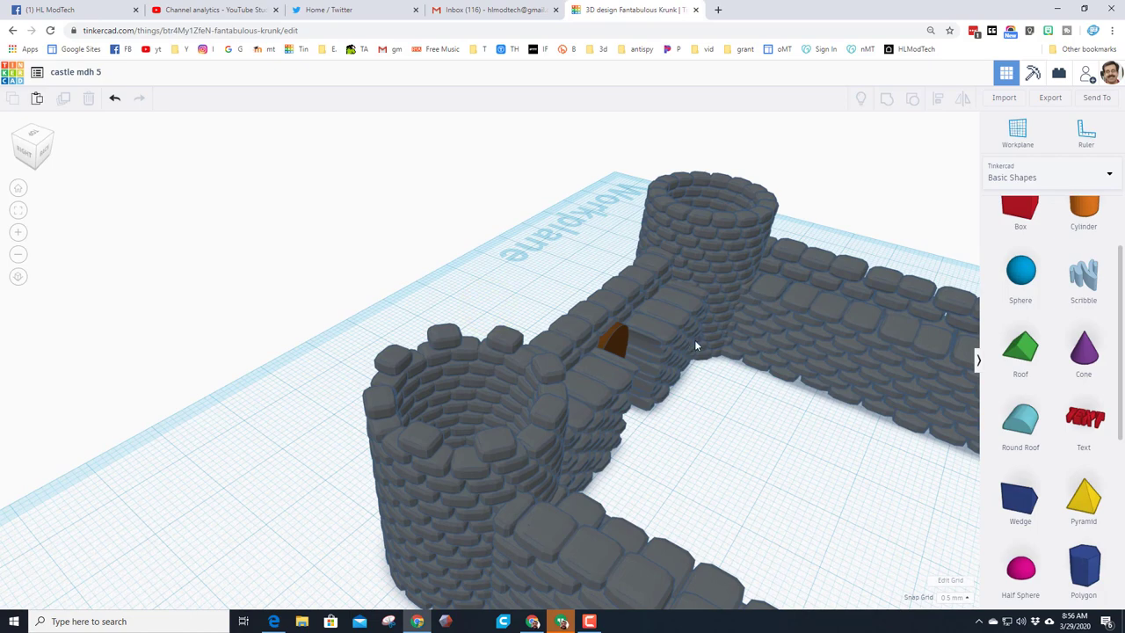
key("w")
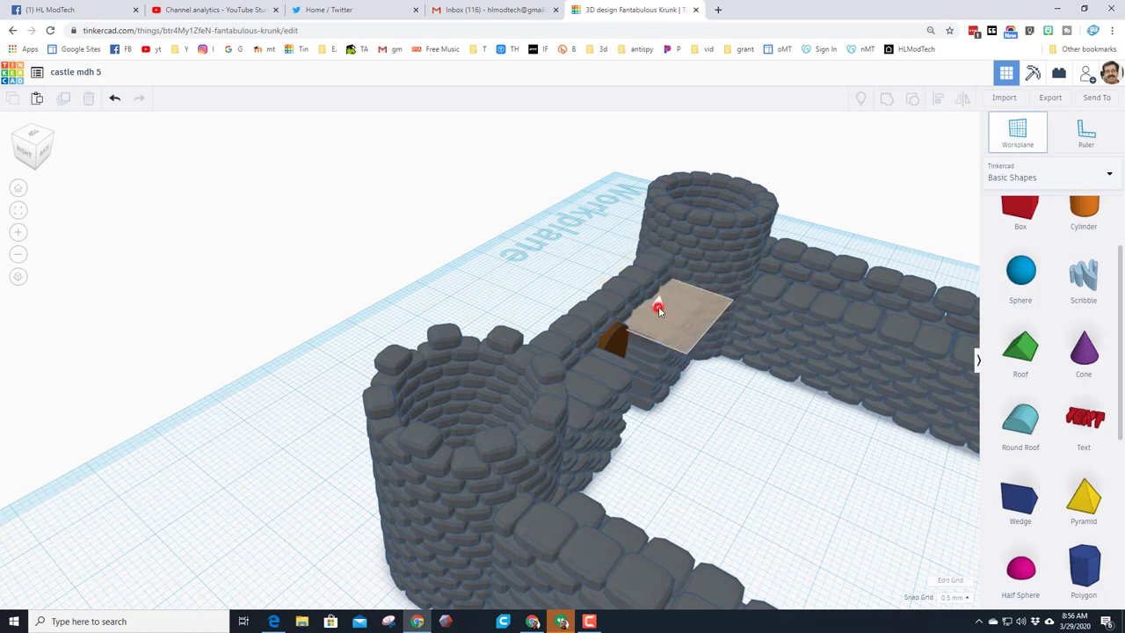
left_click(658, 309)
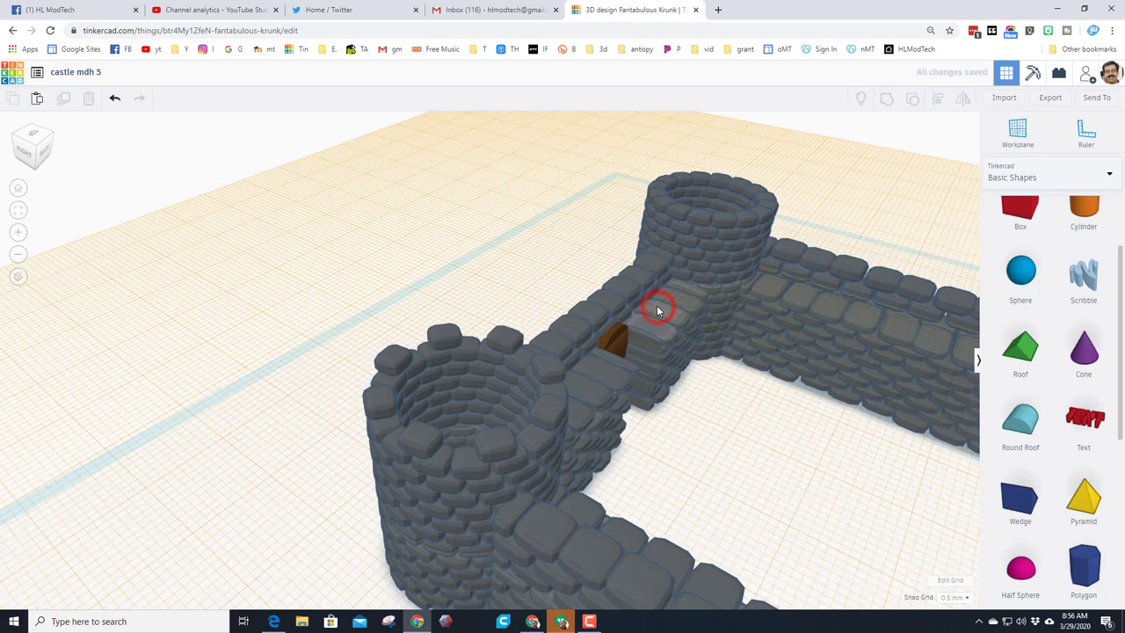
Step: Add a carcassonne shape from the full set of shape generators onto the walkway beside the door
left_click(1018, 178)
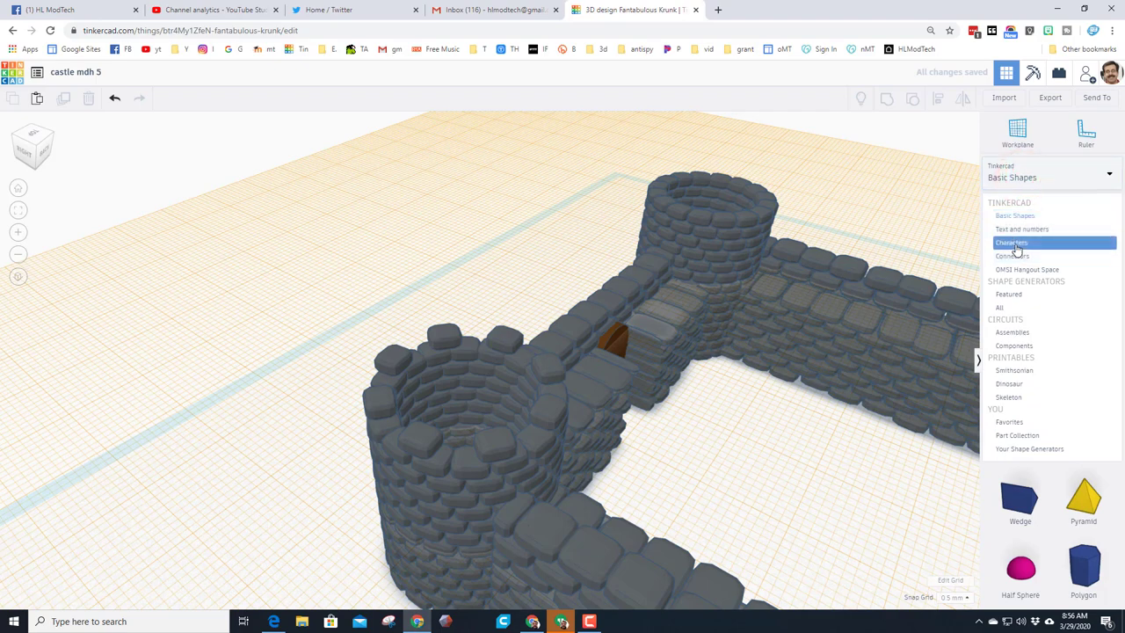
left_click(1004, 309)
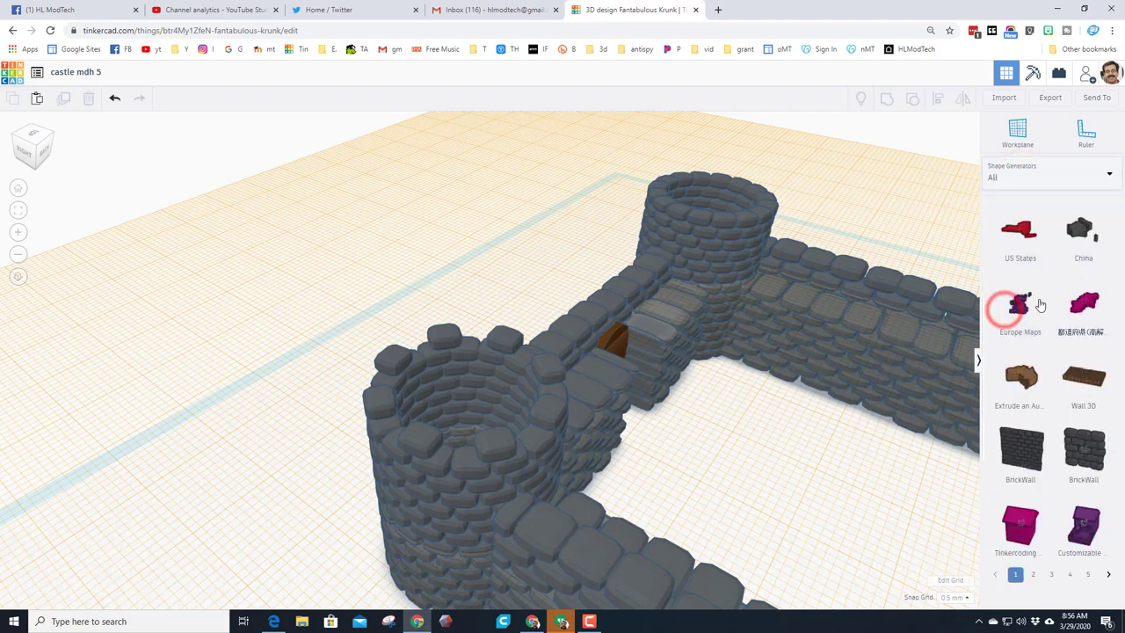
left_click(1033, 575)
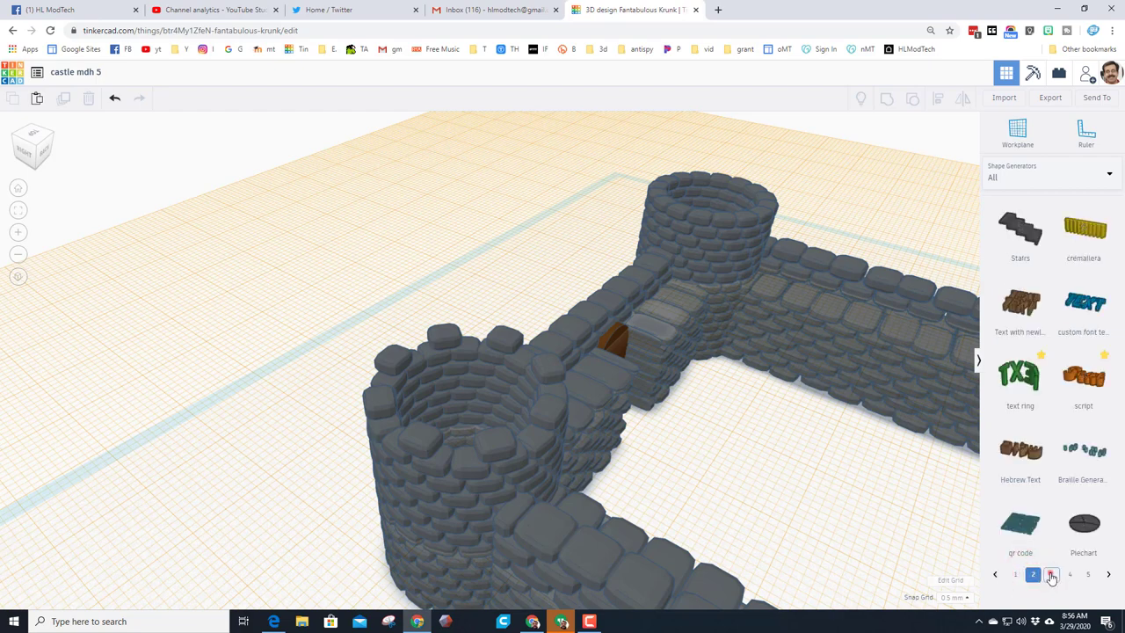
left_click(1052, 575)
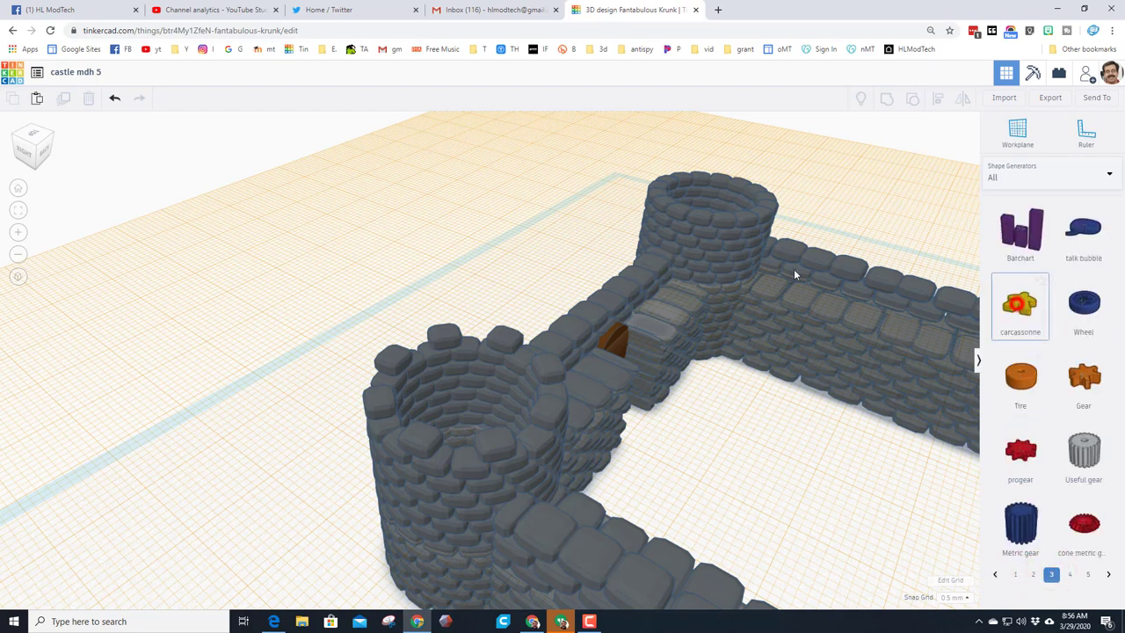
left_click(664, 309)
right_click_drag(668, 308, 765, 288)
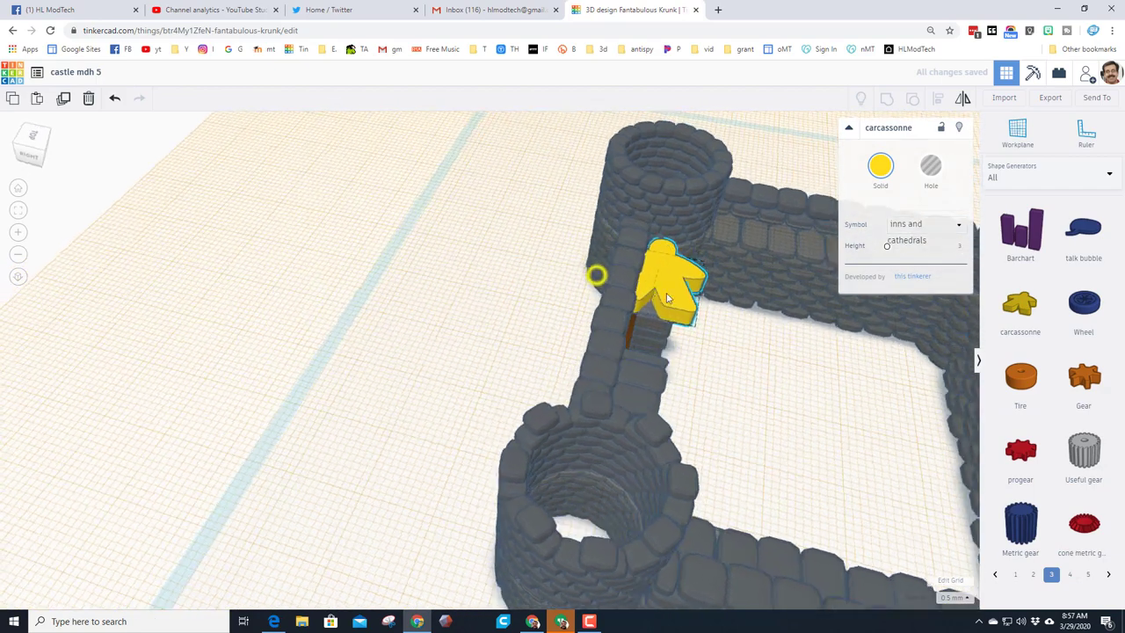
Step: Rotate the carcassonne figure upright and drop it onto the walkway workplane
right_click_drag(683, 302, 810, 288)
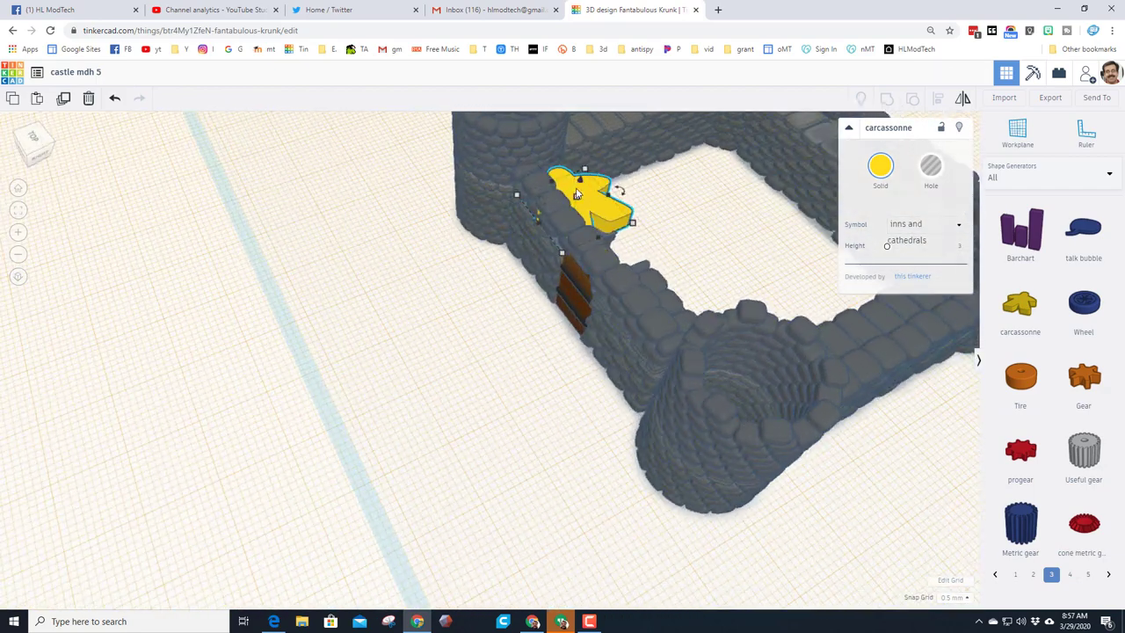
left_click(20, 211)
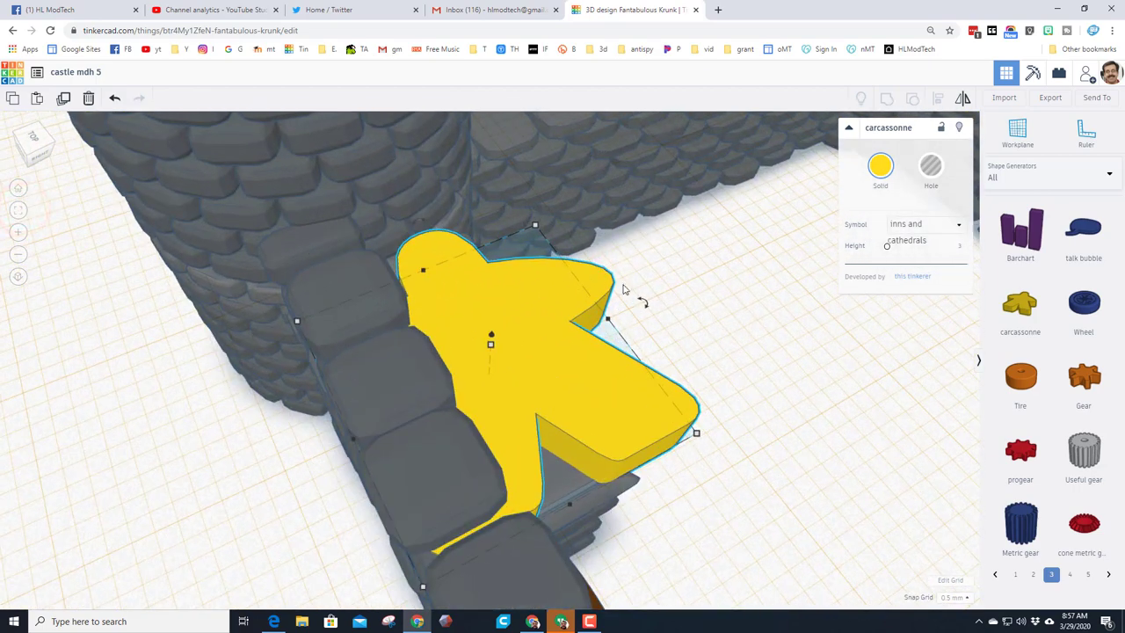
right_click_drag(536, 304, 114, 198)
left_click_drag(454, 286, 412, 309)
key("d")
right_click_drag(414, 319, 443, 317)
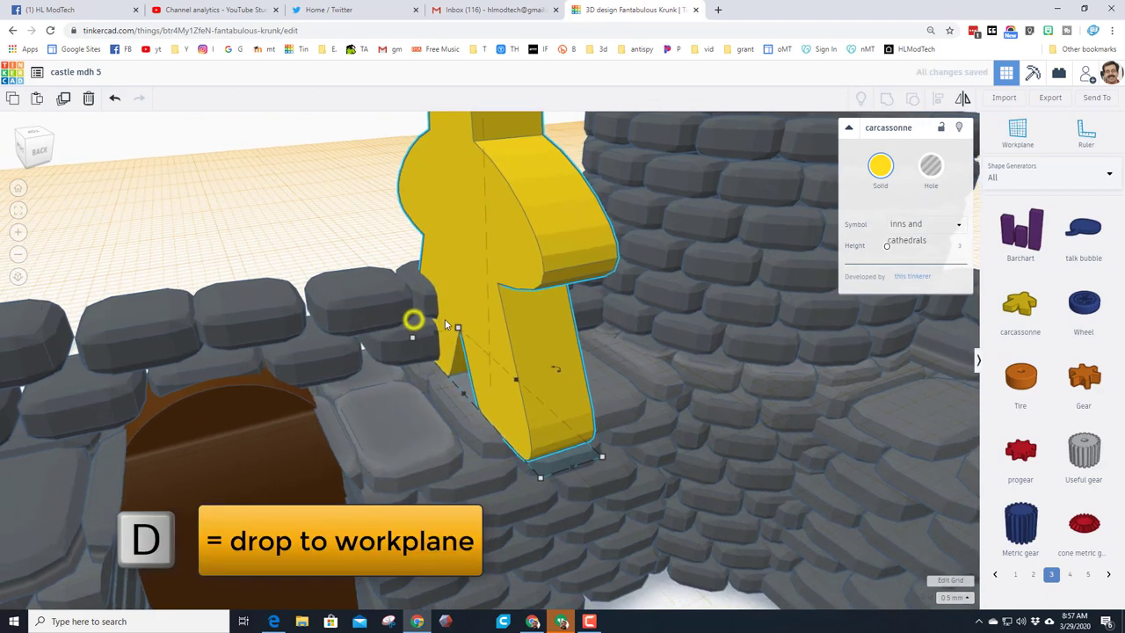
Step: Scale the carcassonne figure down proportionally to 10.5 mm tall, keeping it on the walkway behind the parapet
right_click_drag(371, 322, 571, 352)
left_click_drag(598, 338, 497, 404, "shift")
right_click_drag(498, 402, 521, 187)
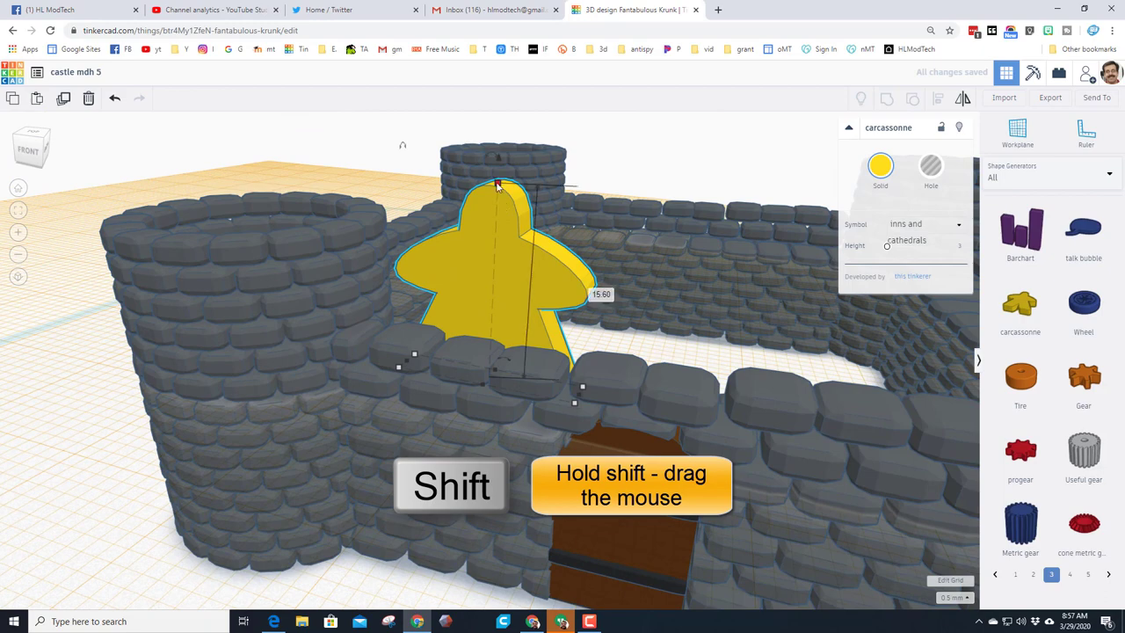
left_click_drag(497, 185, 493, 255, "shift")
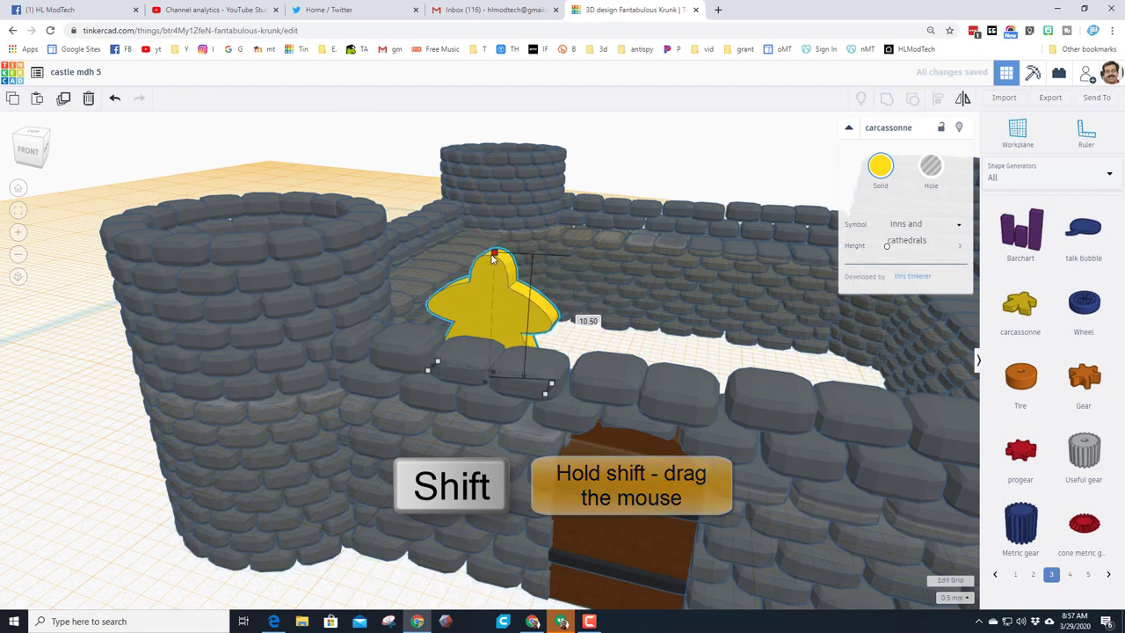
Step: Change the figure's symbol to princess and dragon
right_click_drag(597, 249, 625, 256)
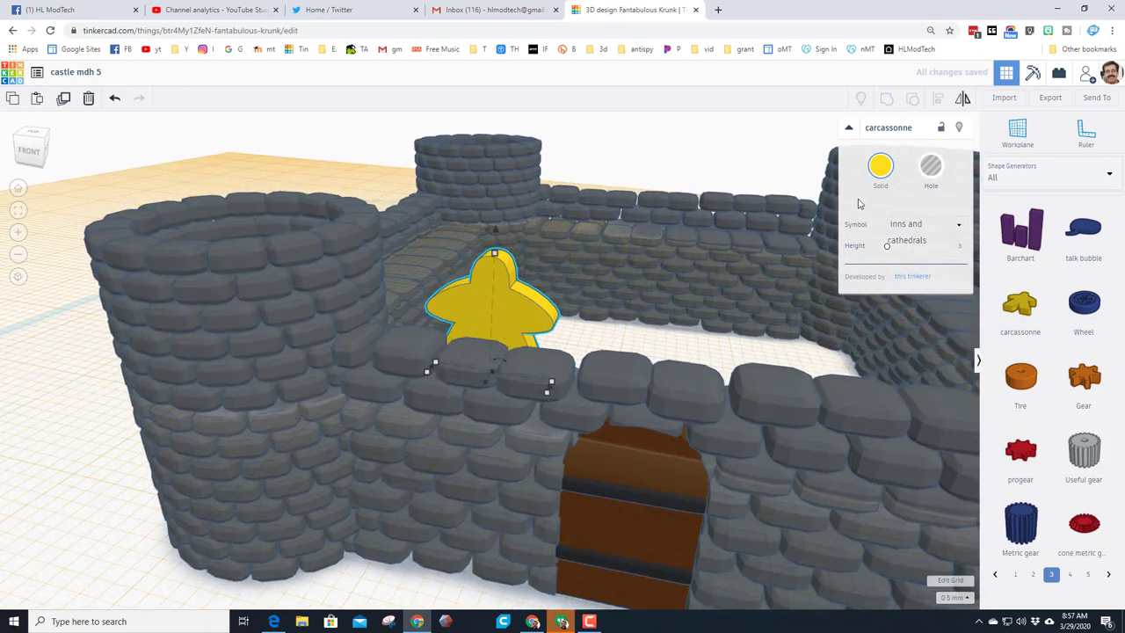
left_click(928, 227)
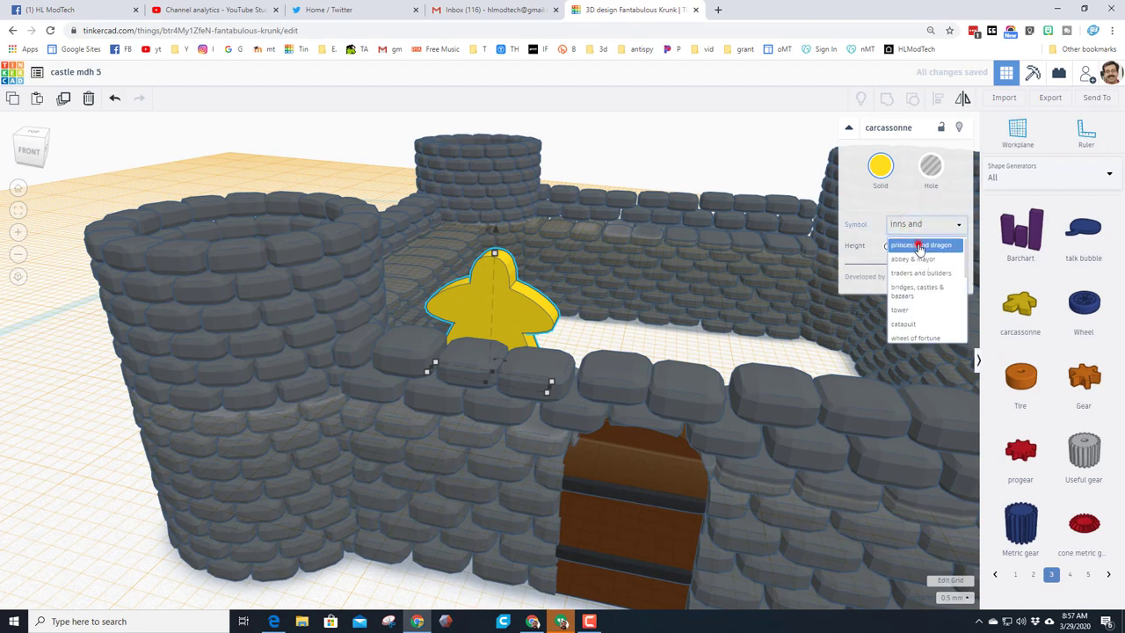
left_click(919, 246)
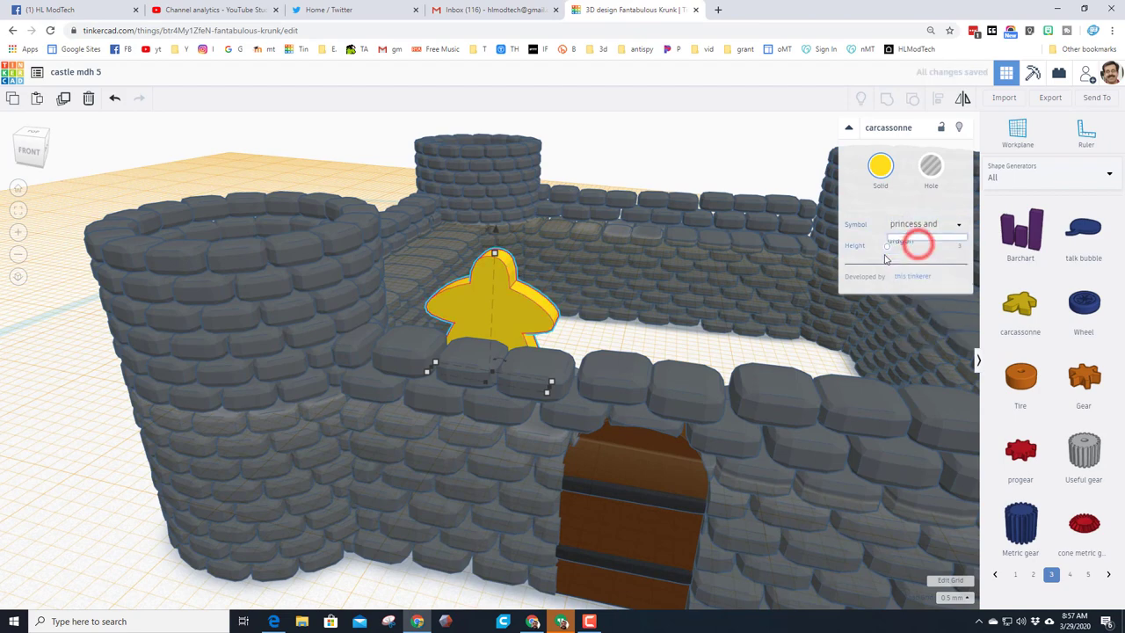
Step: Return the workplane to the castle's base grid
right_click_drag(626, 313, 663, 329)
scroll(660, 286, "down", 4)
key("w")
left_click(626, 336)
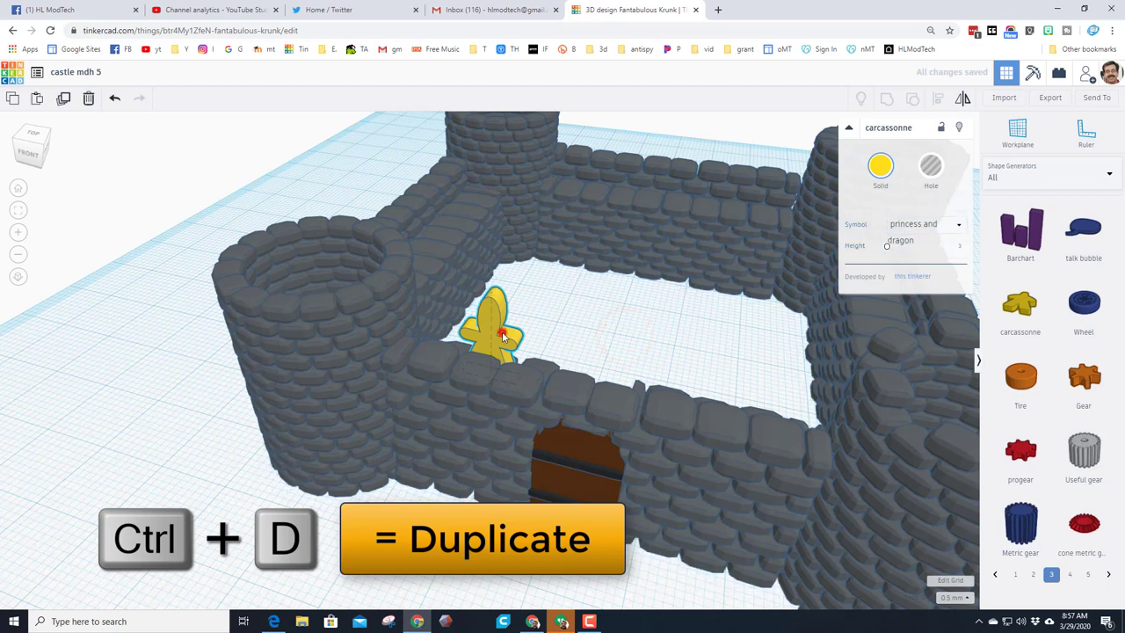
Step: Duplicate the princess figure, place the copy inside the courtyard and drop it to the workplane
left_click(498, 337)
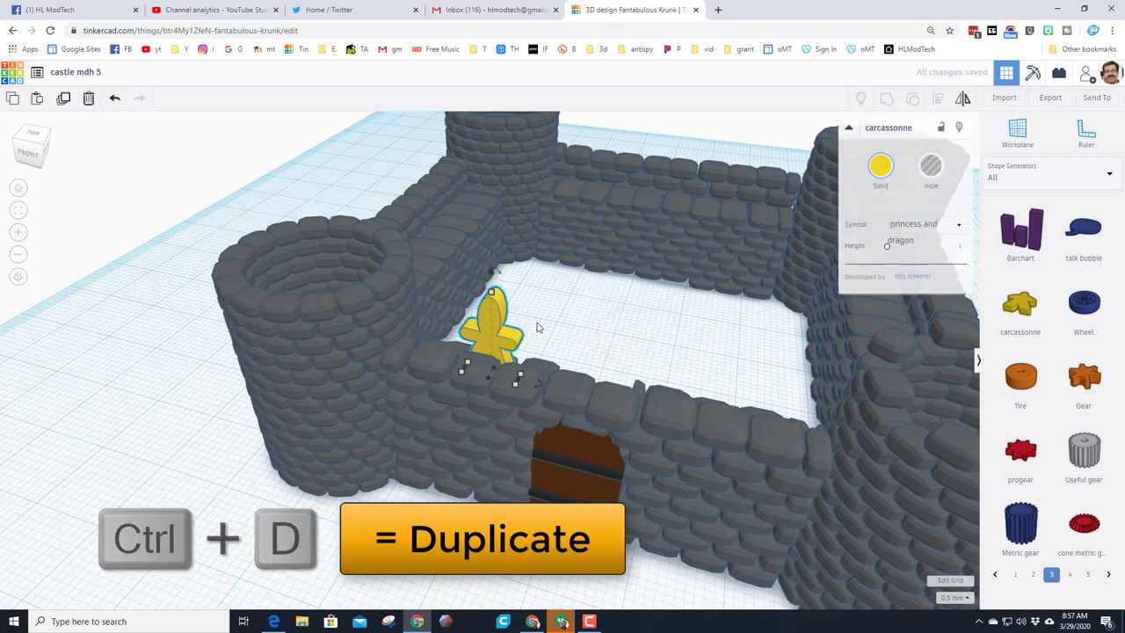
key("d")
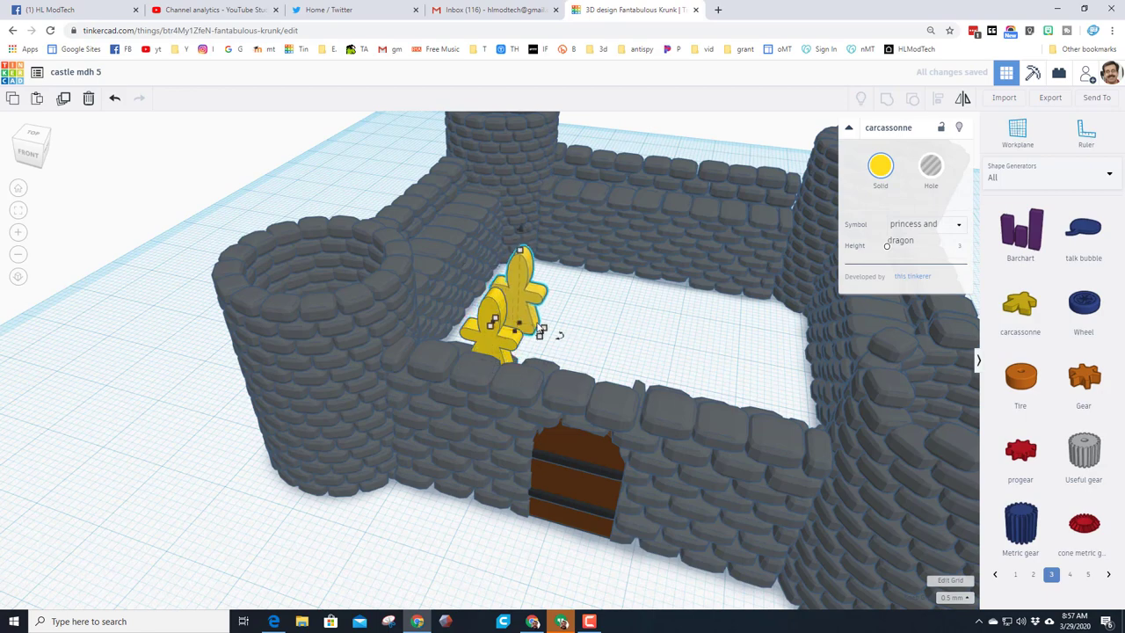
right_click_drag(642, 329, 327, 401)
right_click_drag(506, 421, 633, 361)
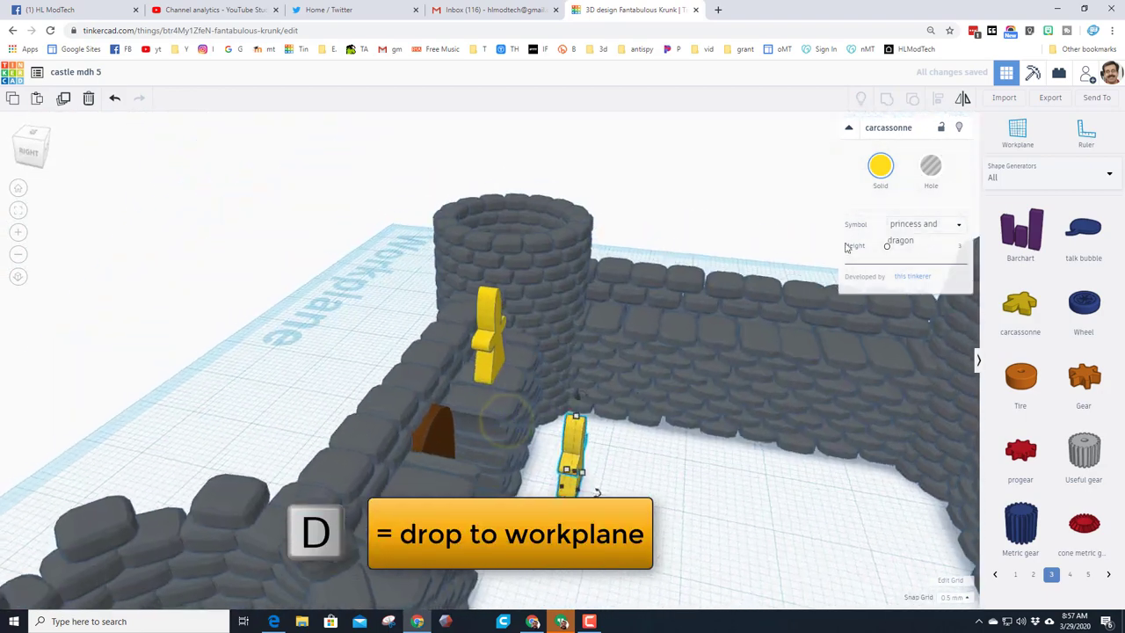
Step: Change the courtyard copy's symbol to traders and builders and colour it light pink
left_click(912, 226)
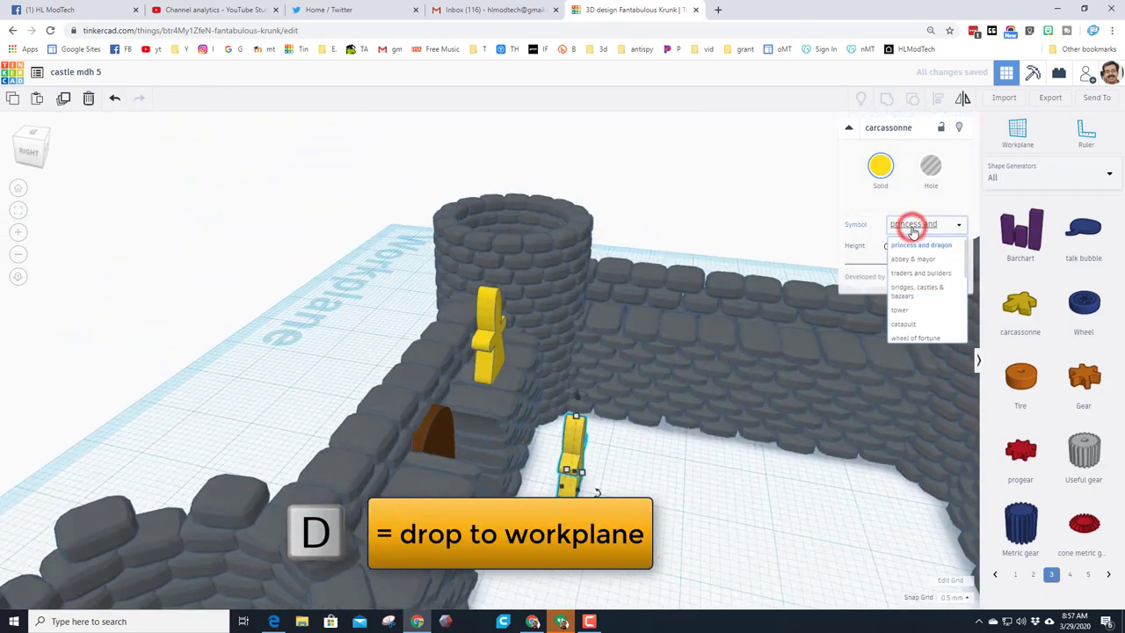
left_click(916, 272)
right_click_drag(635, 463, 668, 443)
left_click(881, 168)
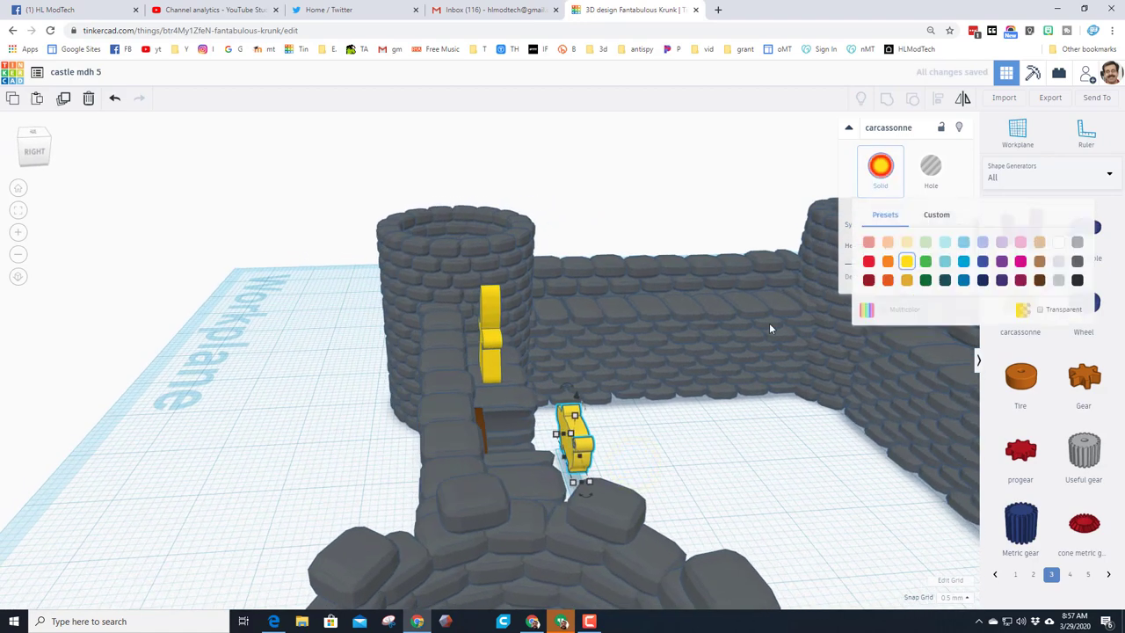
left_click(1021, 244)
right_click_drag(638, 452, 635, 445)
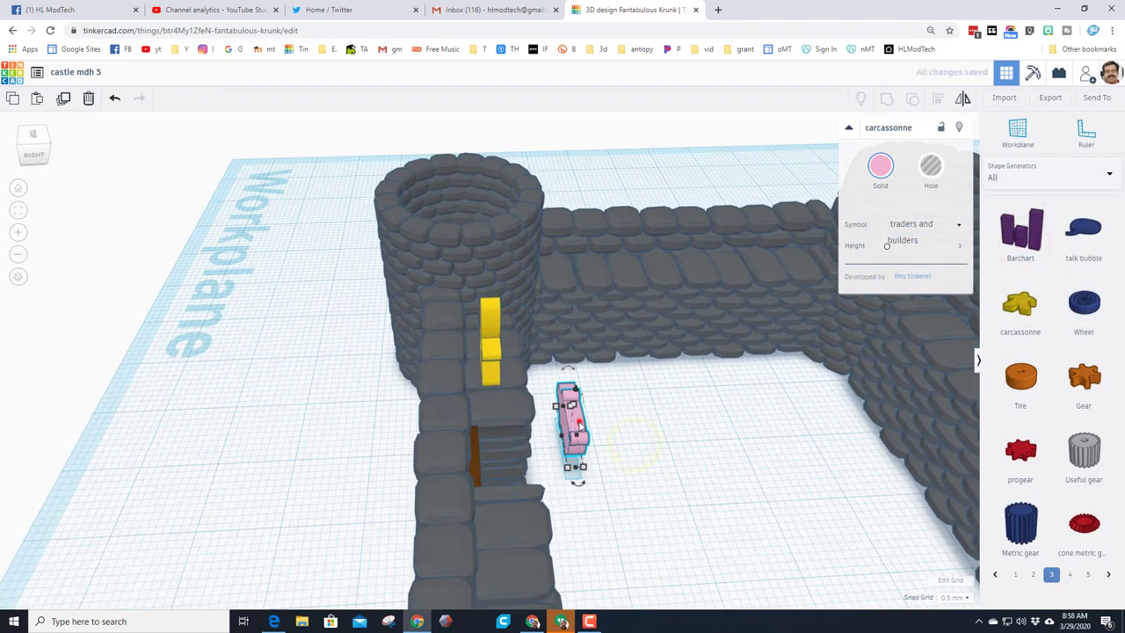
Step: Move the pink pig away from the front wall towards the middle of the courtyard
key("Right")
key("Right")
key("Right")
key("Right")
key("Right")
key("Right")
key("Right")
key("Right")
key("Right")
key("Right")
key("Right")
key("Right")
key("Right")
key("Right")
key("Right")
key("Right")
key("Right")
key("Right")
key("Right")
key("Right")
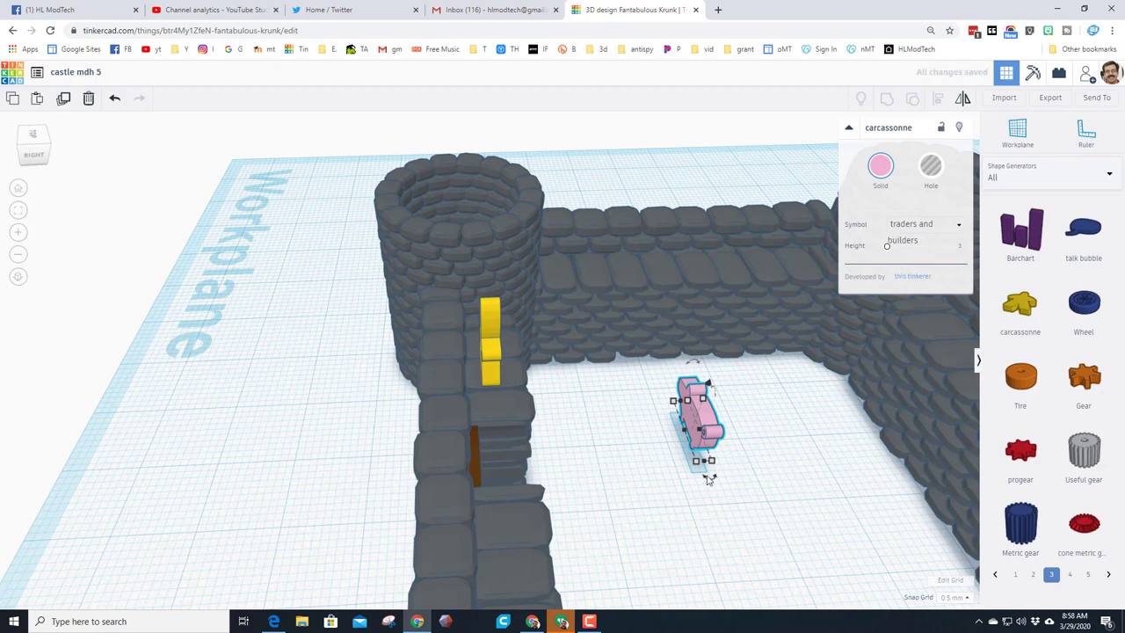
Step: Rotate the pig so its side is turned perpendicular to the front wall, and nudge it slightly
left_click_drag(709, 477, 778, 465)
right_click_drag(703, 530, 712, 507)
key("Down")
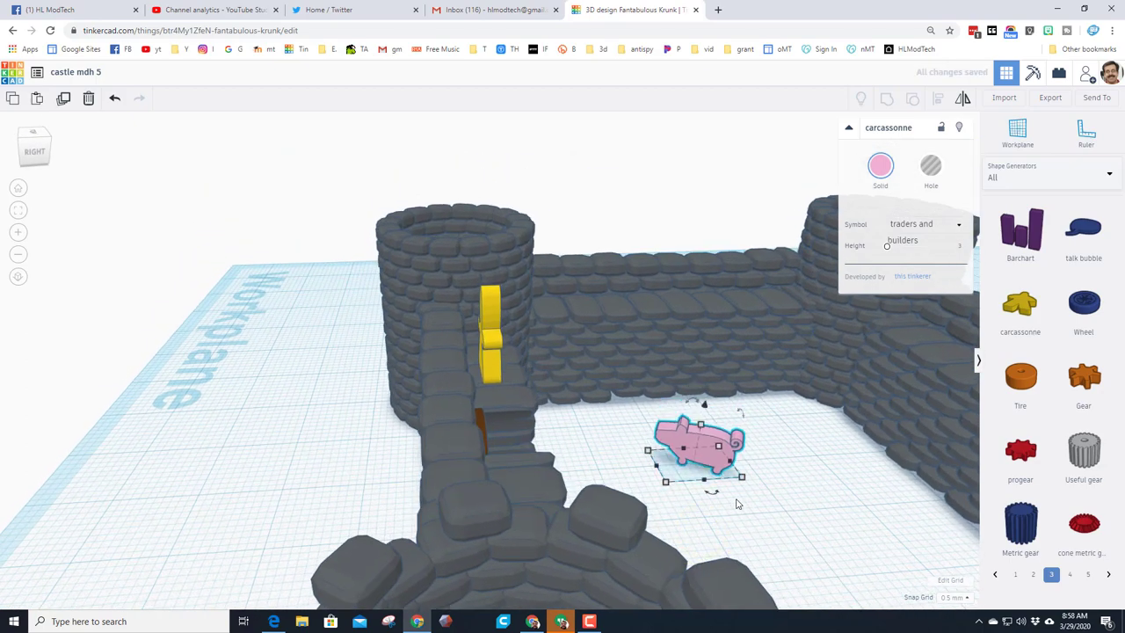
Step: Reposition the pig, duplicate it and arrange a smaller pig beside it on the side nearer the front wall
left_click(738, 503)
left_click(721, 445)
left_click_drag(720, 455, 785, 449)
right_click_drag(702, 478, 681, 419)
key("ctrl+d")
left_click_drag(708, 408, 634, 409)
left_click(725, 444)
right_click_drag(724, 439, 546, 453)
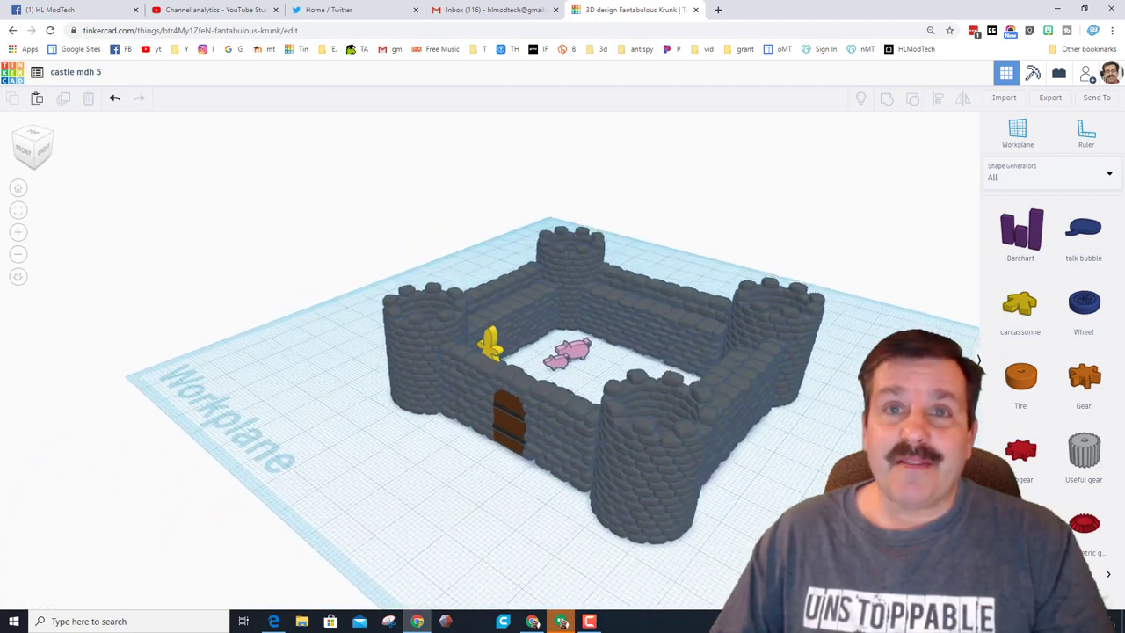
right_click_drag(492, 369, 543, 332)
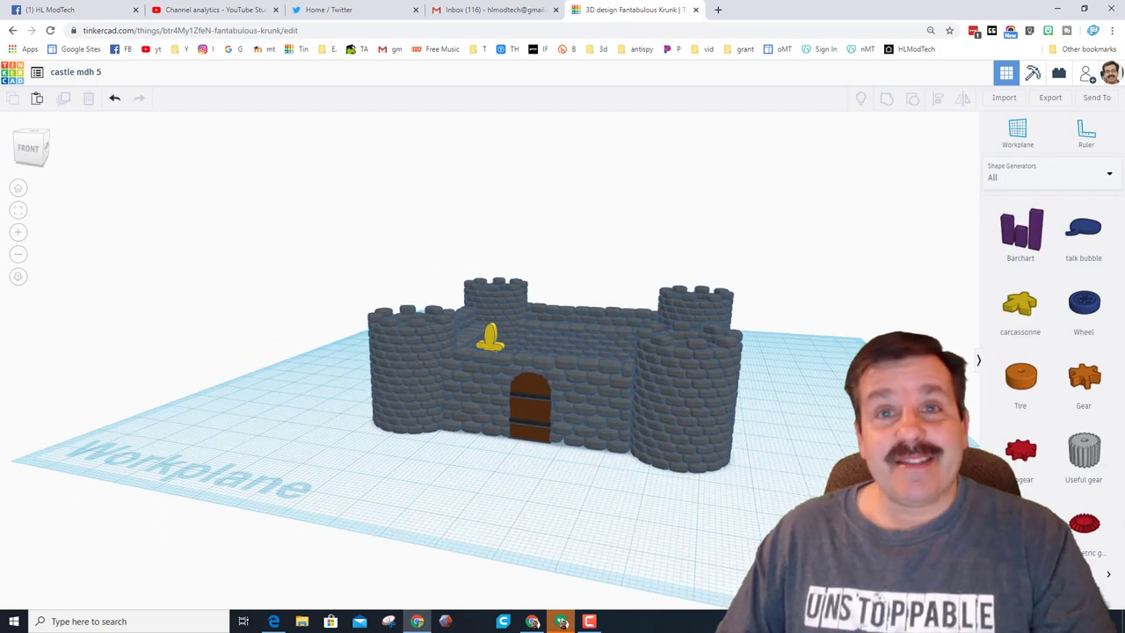
right_click_drag(543, 332, 591, 348)
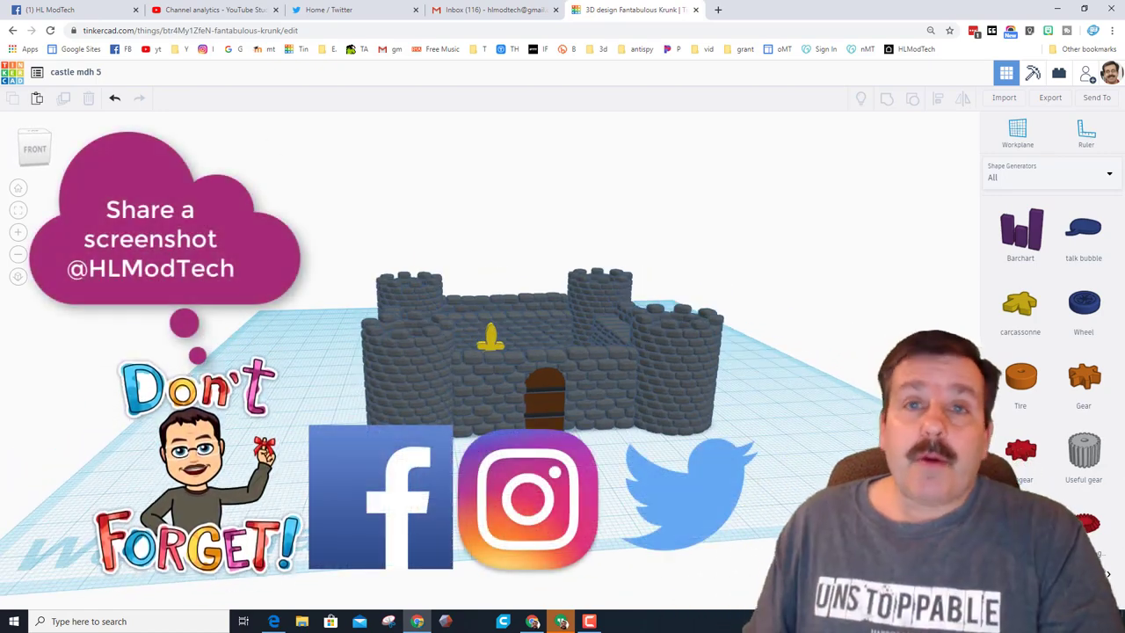